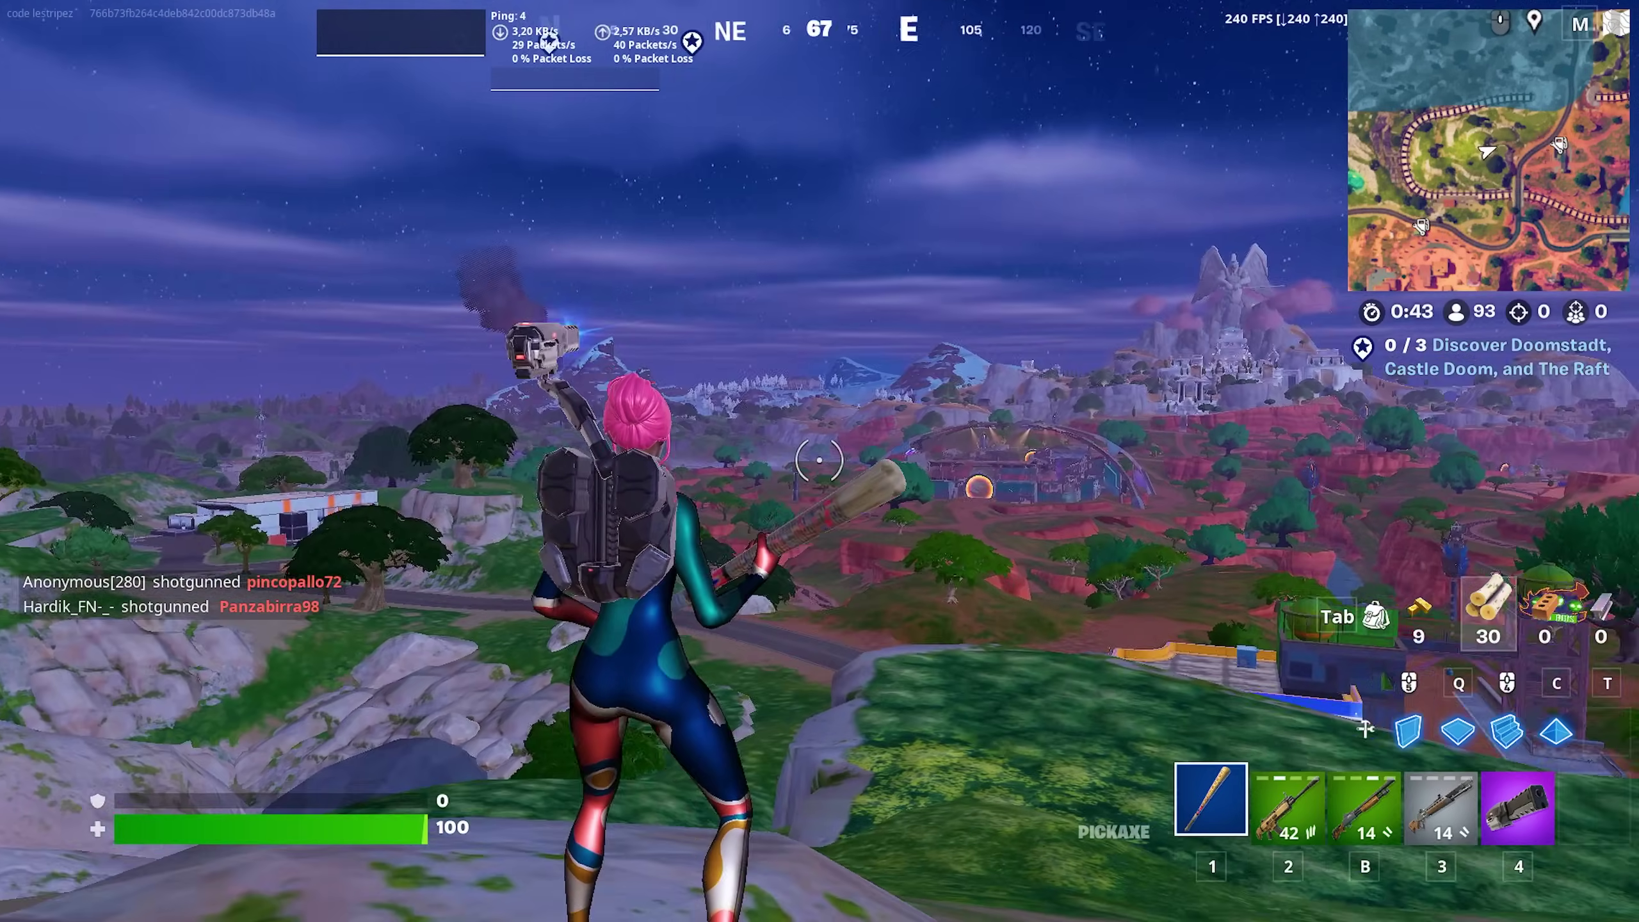
{"action": "key", "text": "Escape"}
{"action": "left_click", "coordinate": [1124, 684]}
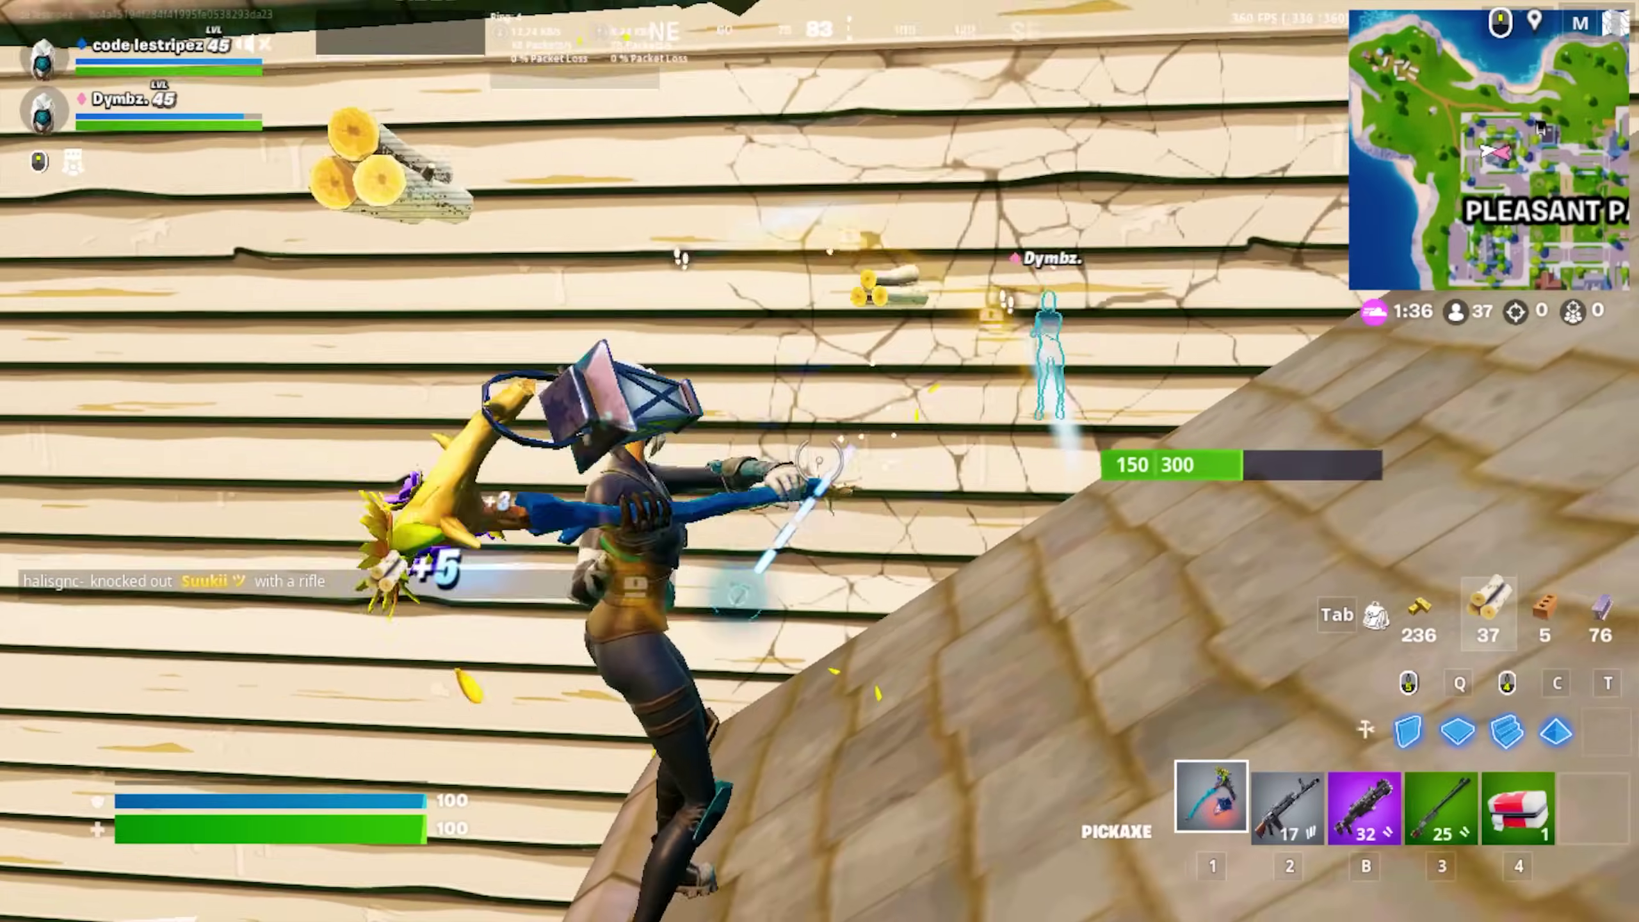
{"action": "key", "text": "b"}
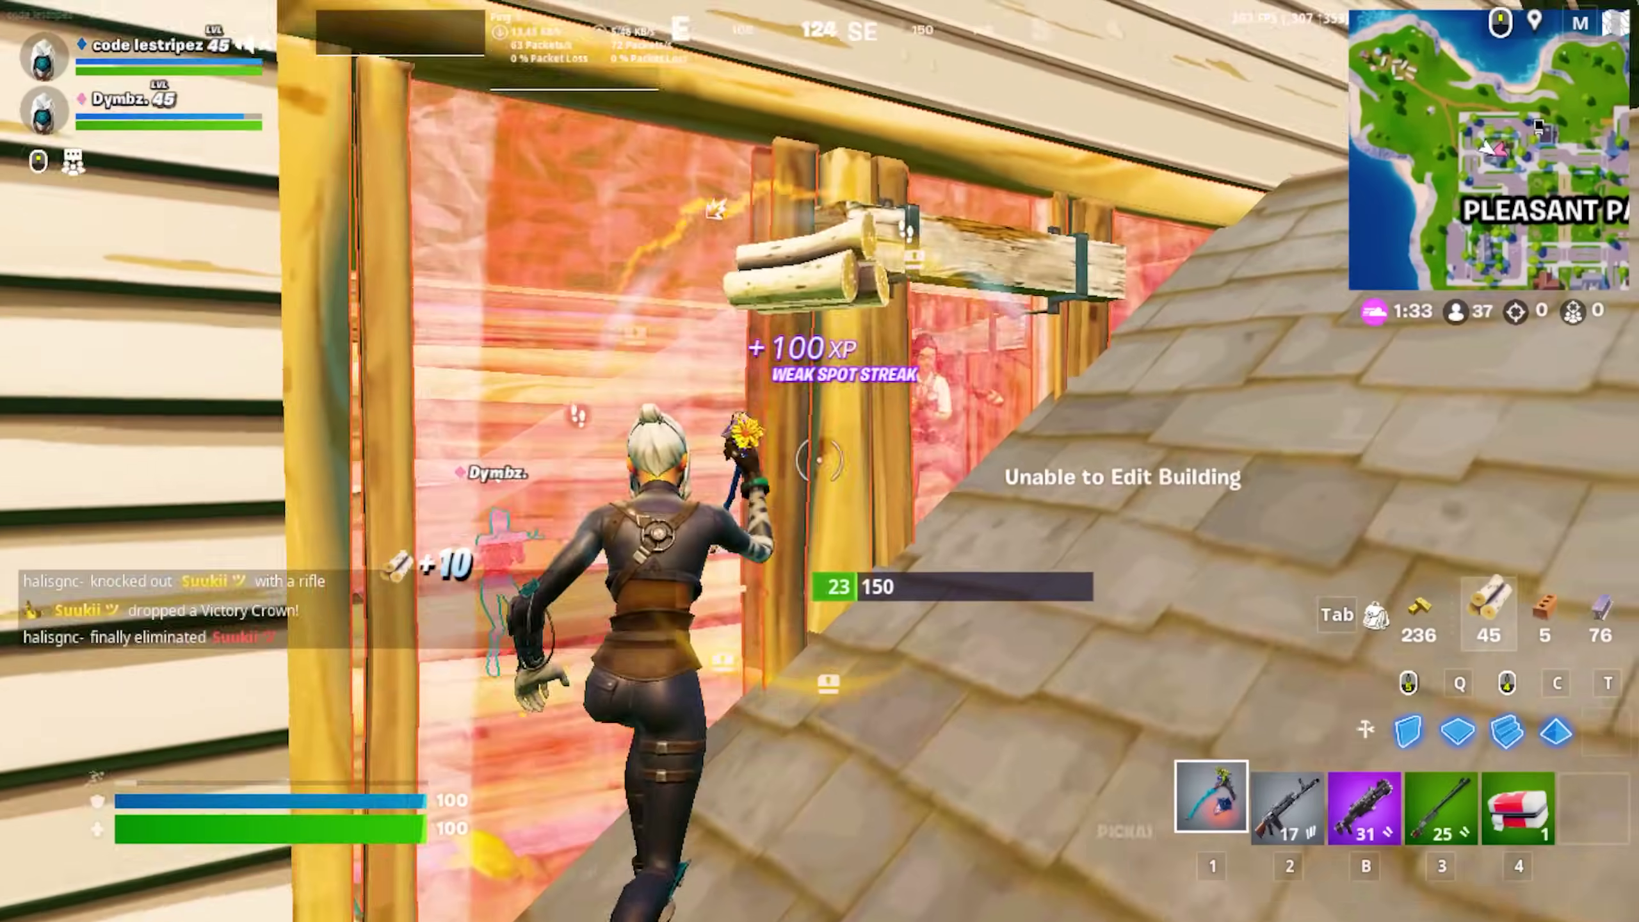
{"action": "left_click", "coordinate": [819, 461]}
{"action": "left_click", "coordinate": [819, 461]}
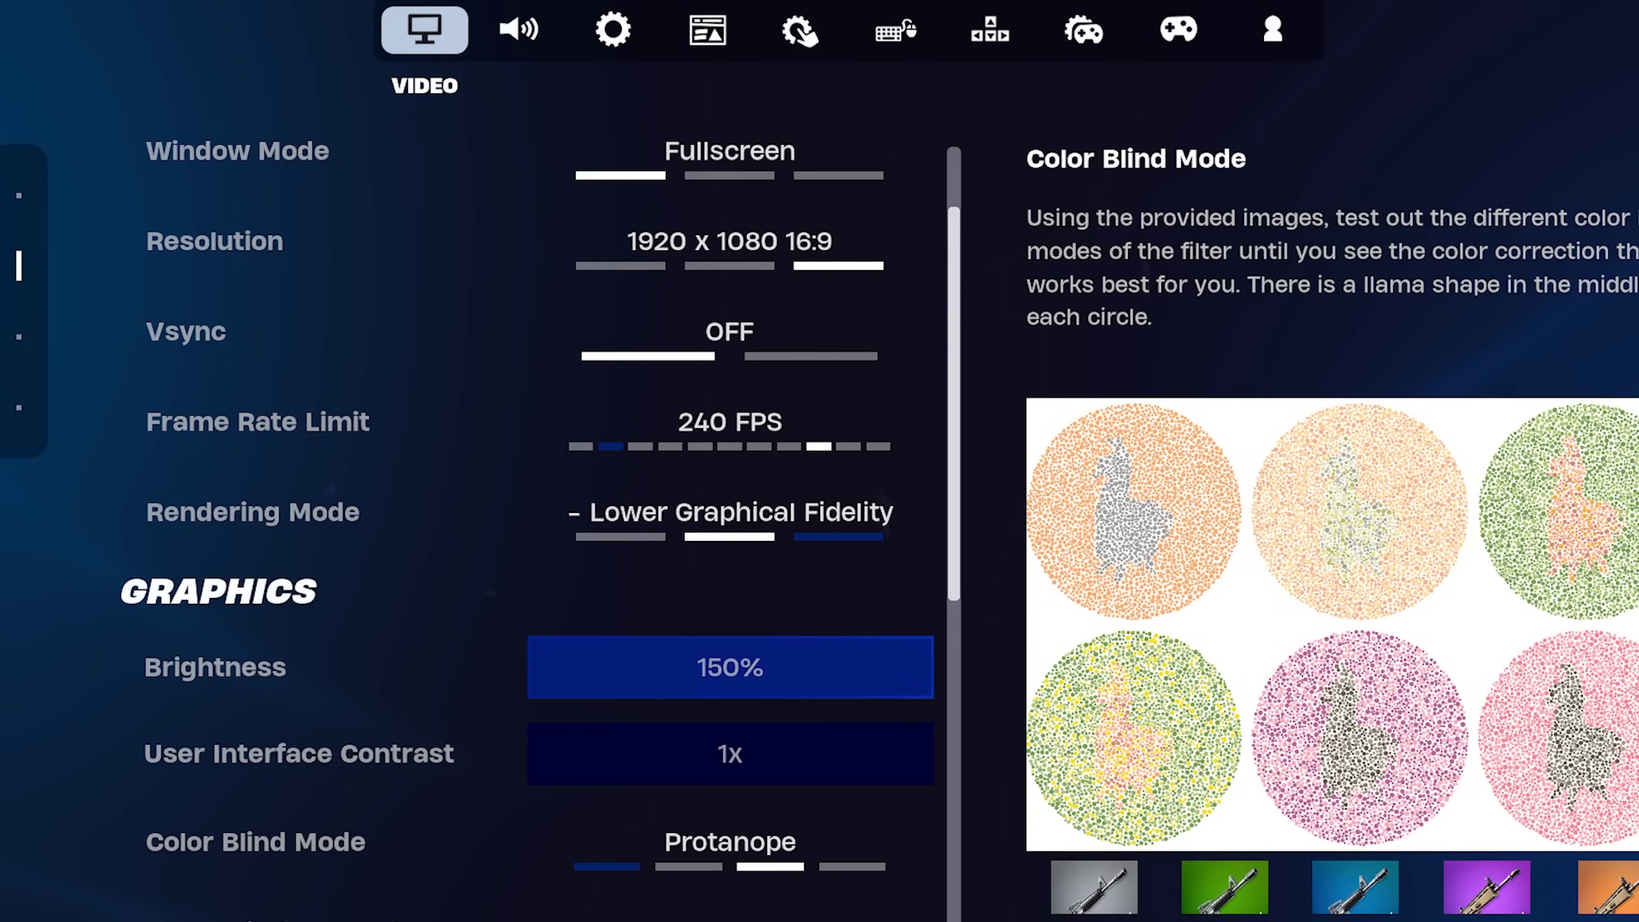
Examine the rendering mode and the performance-mode graphics quality options in Fortnite's video settings.
{"action": "mouse_move", "coordinate": [582, 523]}
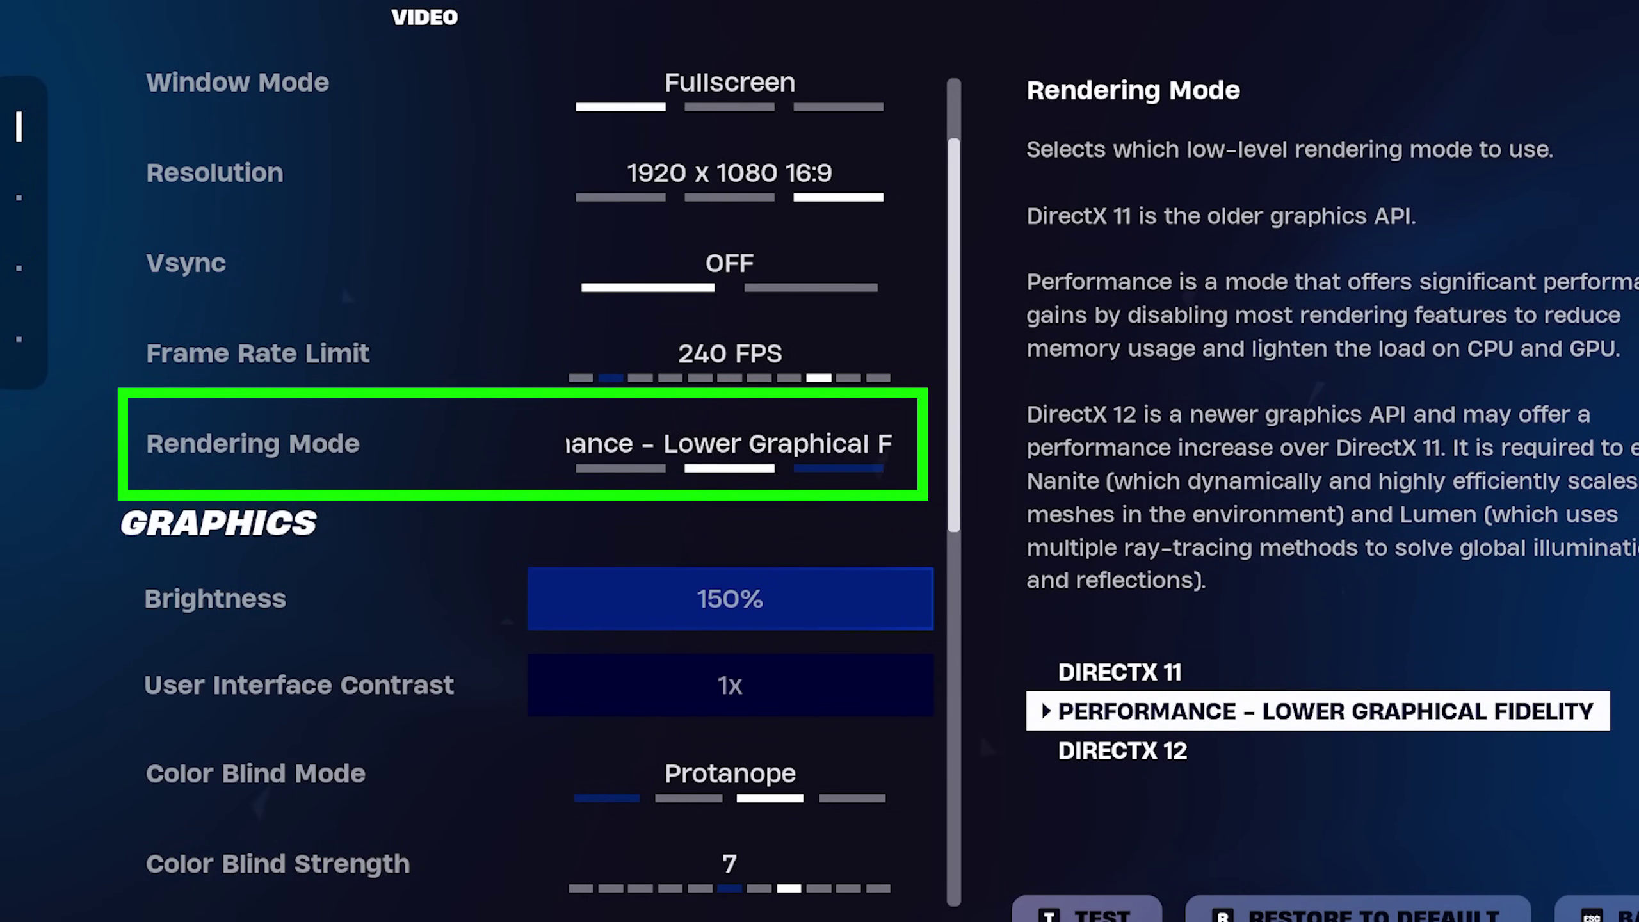
{"action": "scroll", "coordinate": [526, 517], "scroll_direction": "down", "scroll_amount": 5}
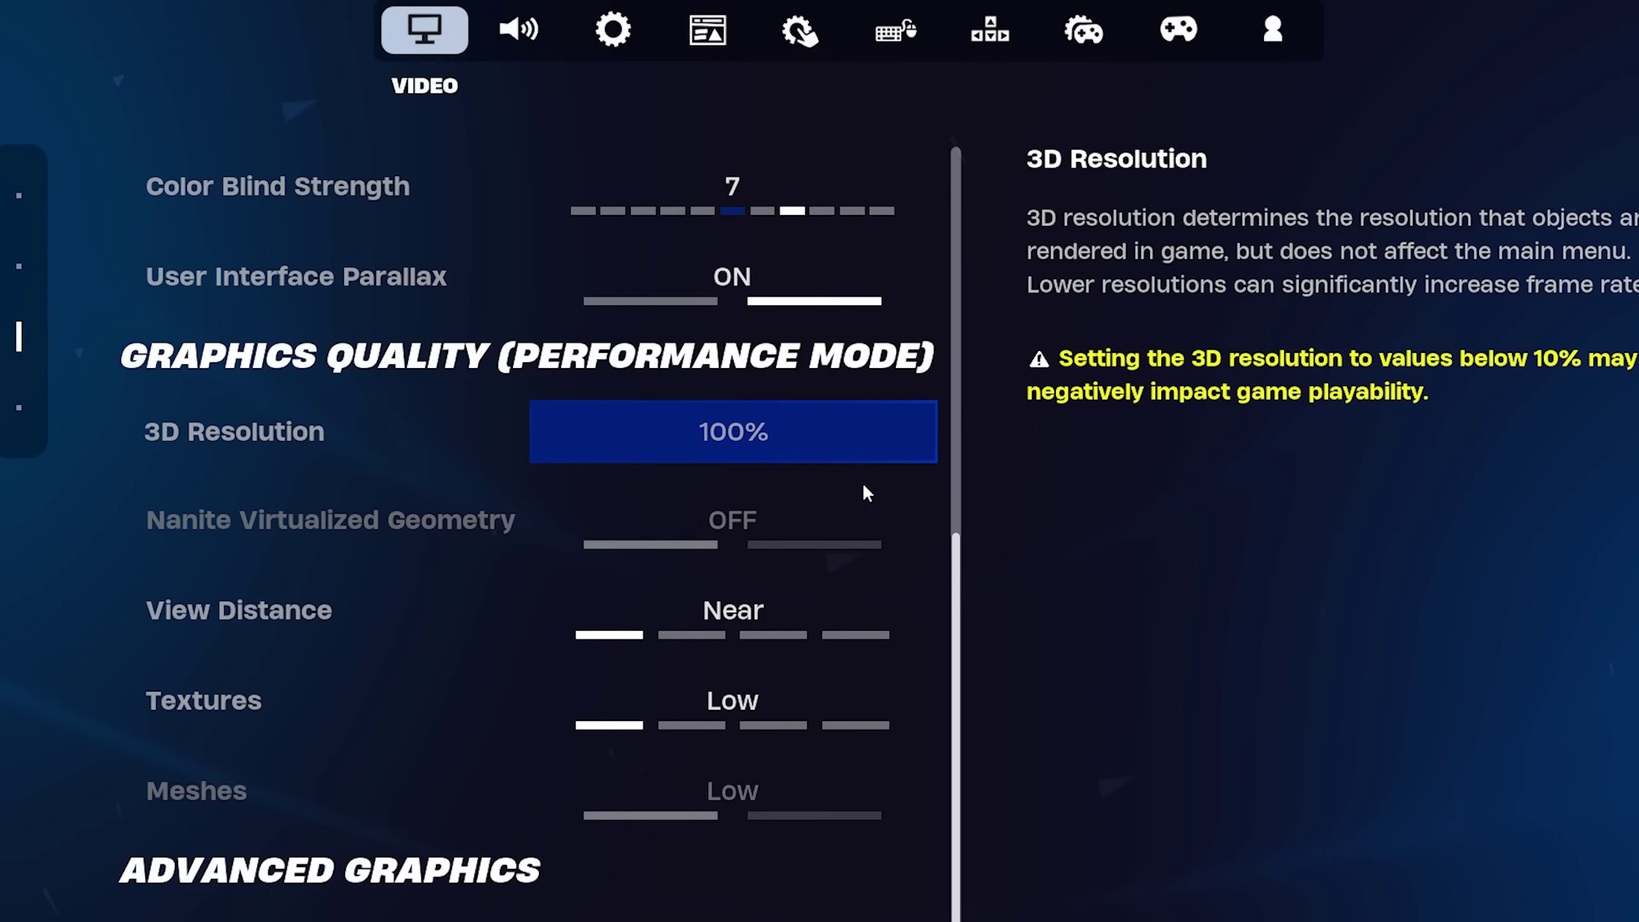
{"action": "left_click", "coordinate": [809, 359]}
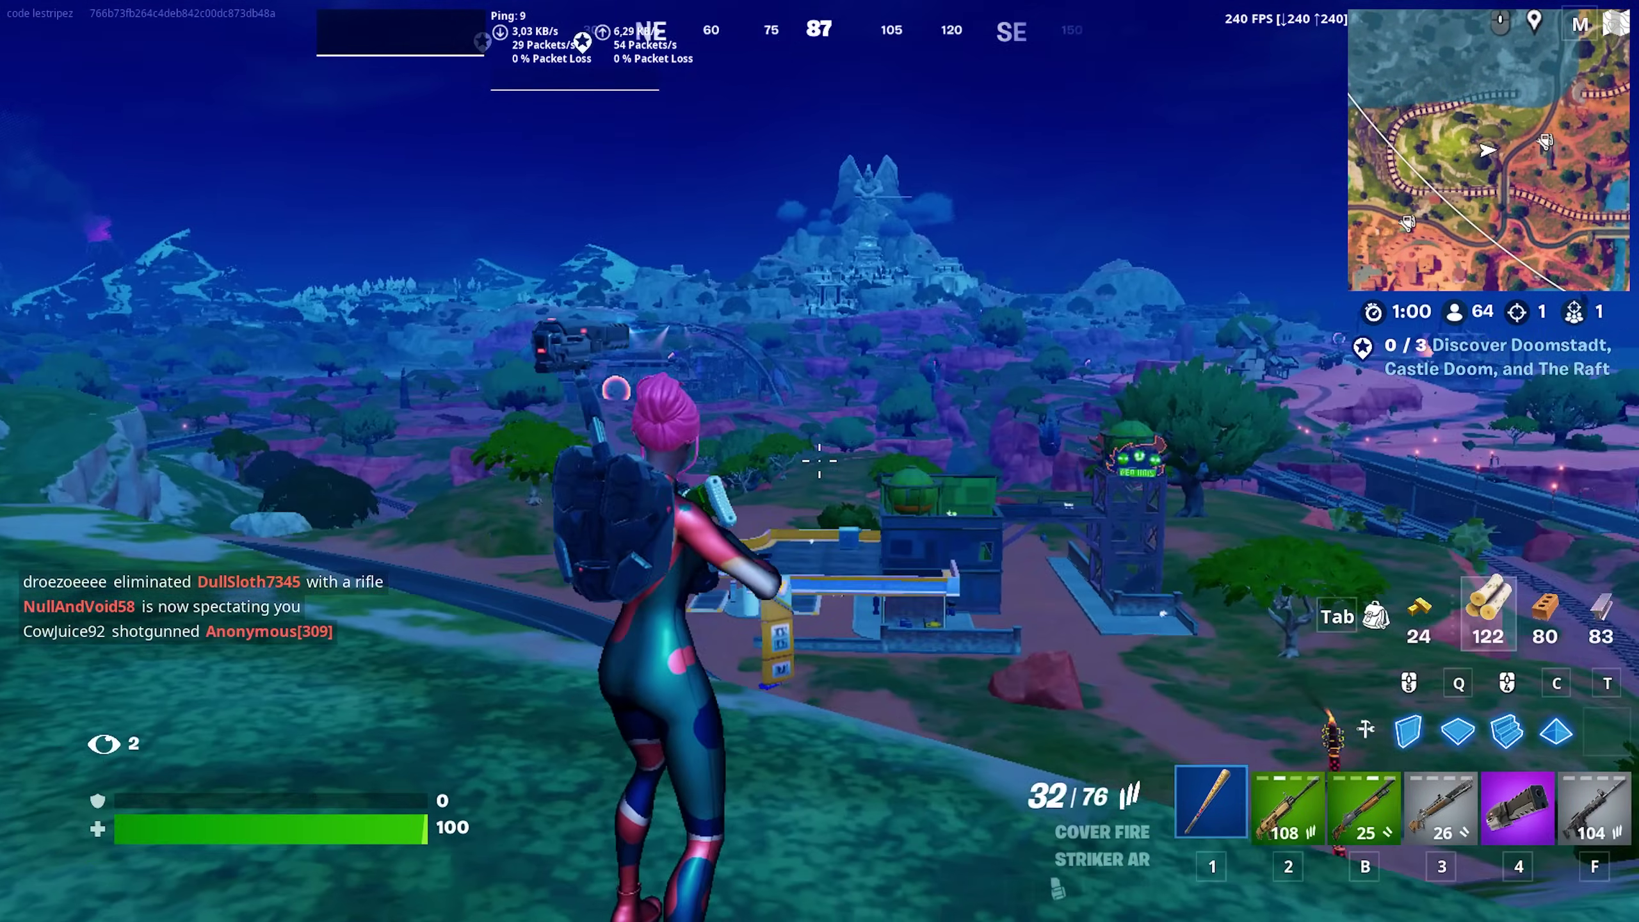
Examine the volume levels and the sound quality option in Fortnite's audio settings.
{"action": "key", "text": "Escape"}
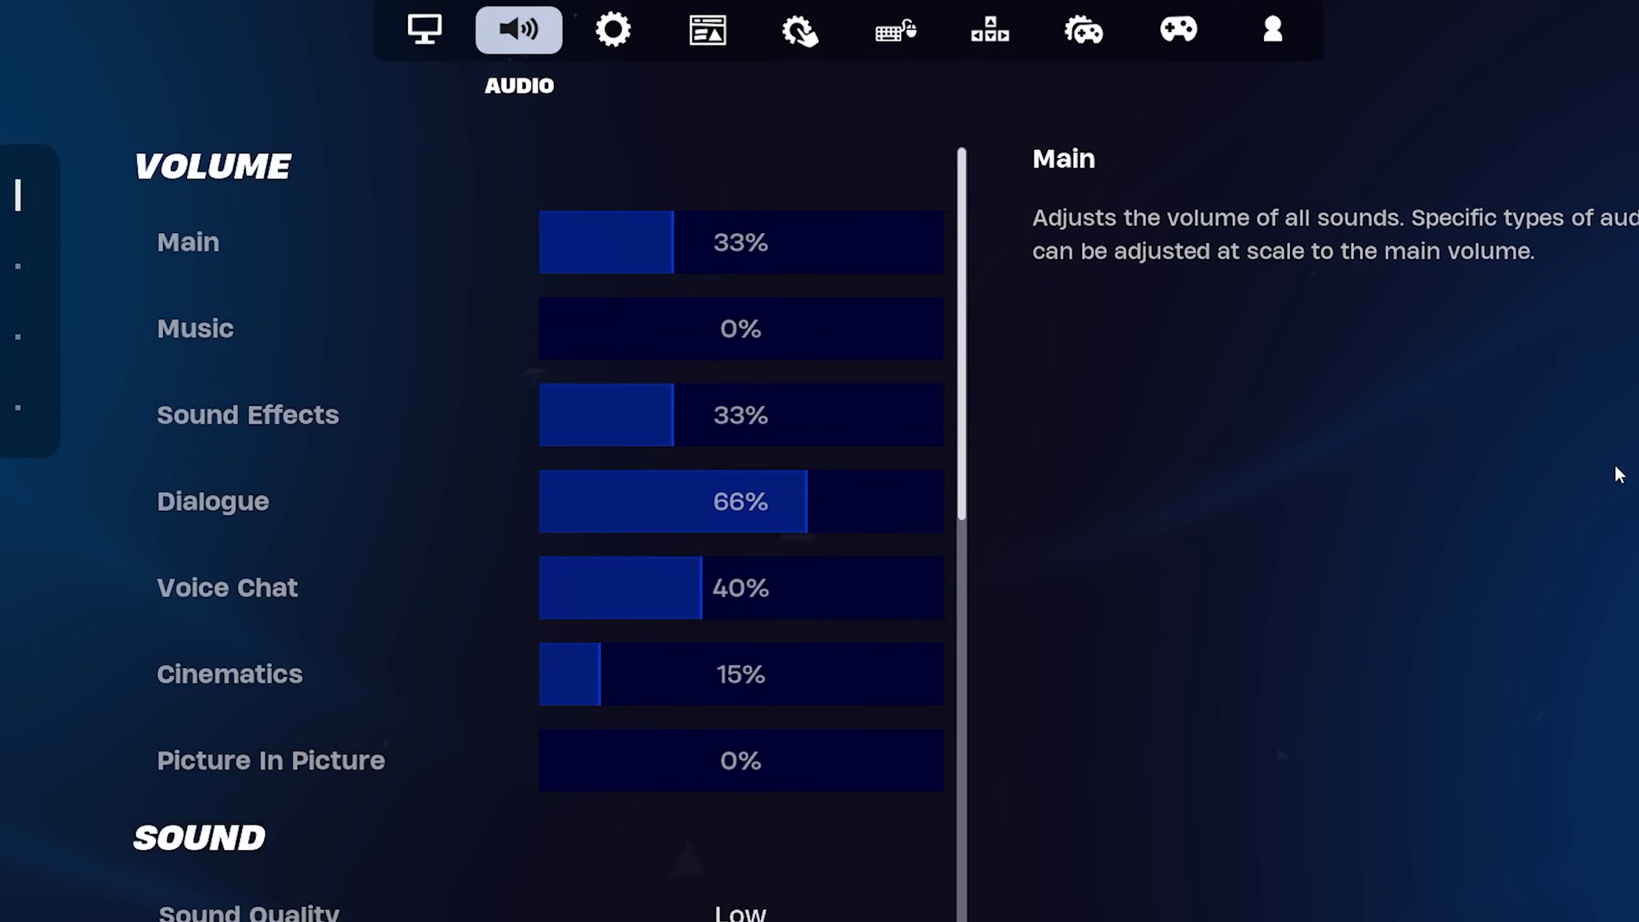
{"action": "scroll", "coordinate": [161, 561], "scroll_direction": "down", "scroll_amount": 5}
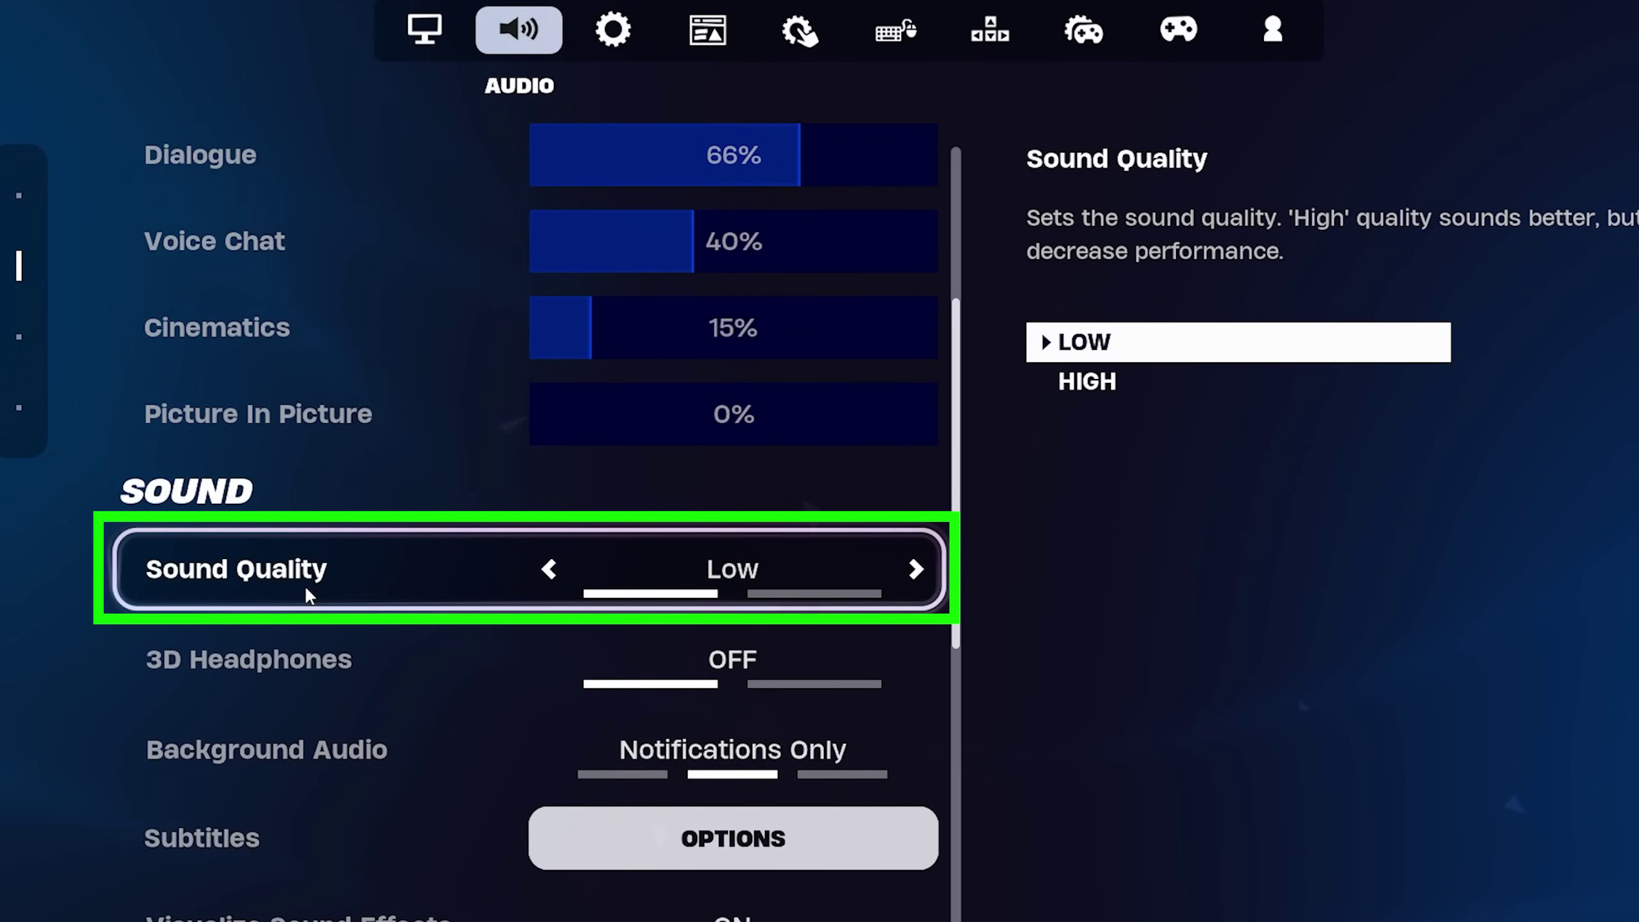
{"action": "scroll", "coordinate": [306, 589], "scroll_direction": "down", "scroll_amount": 3}
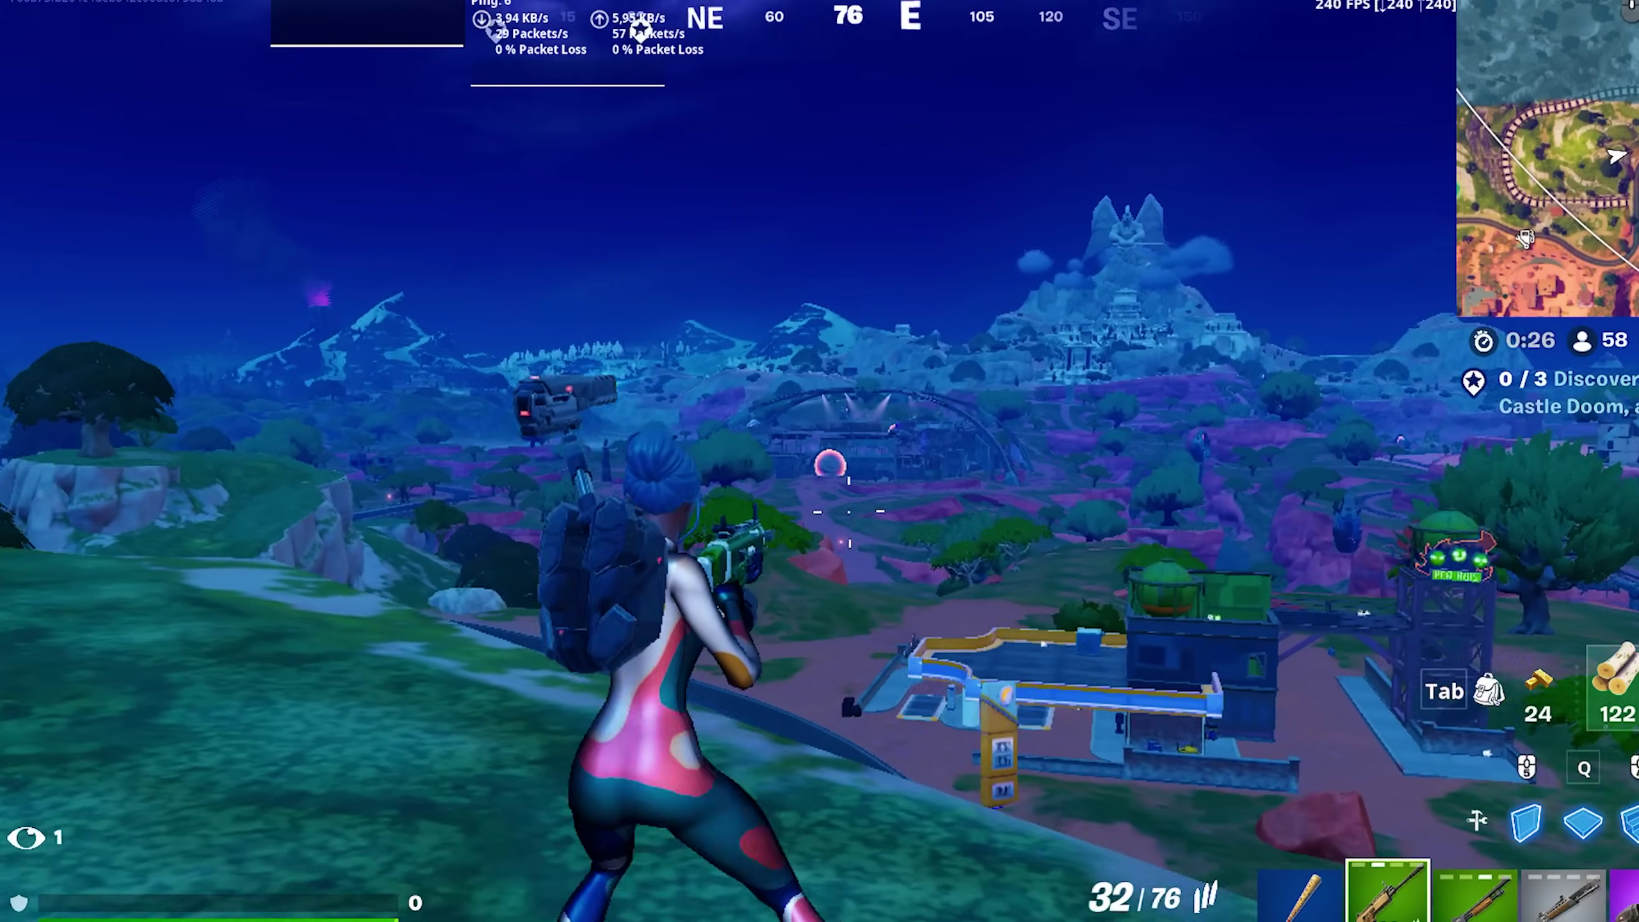
{"action": "key", "text": "1"}
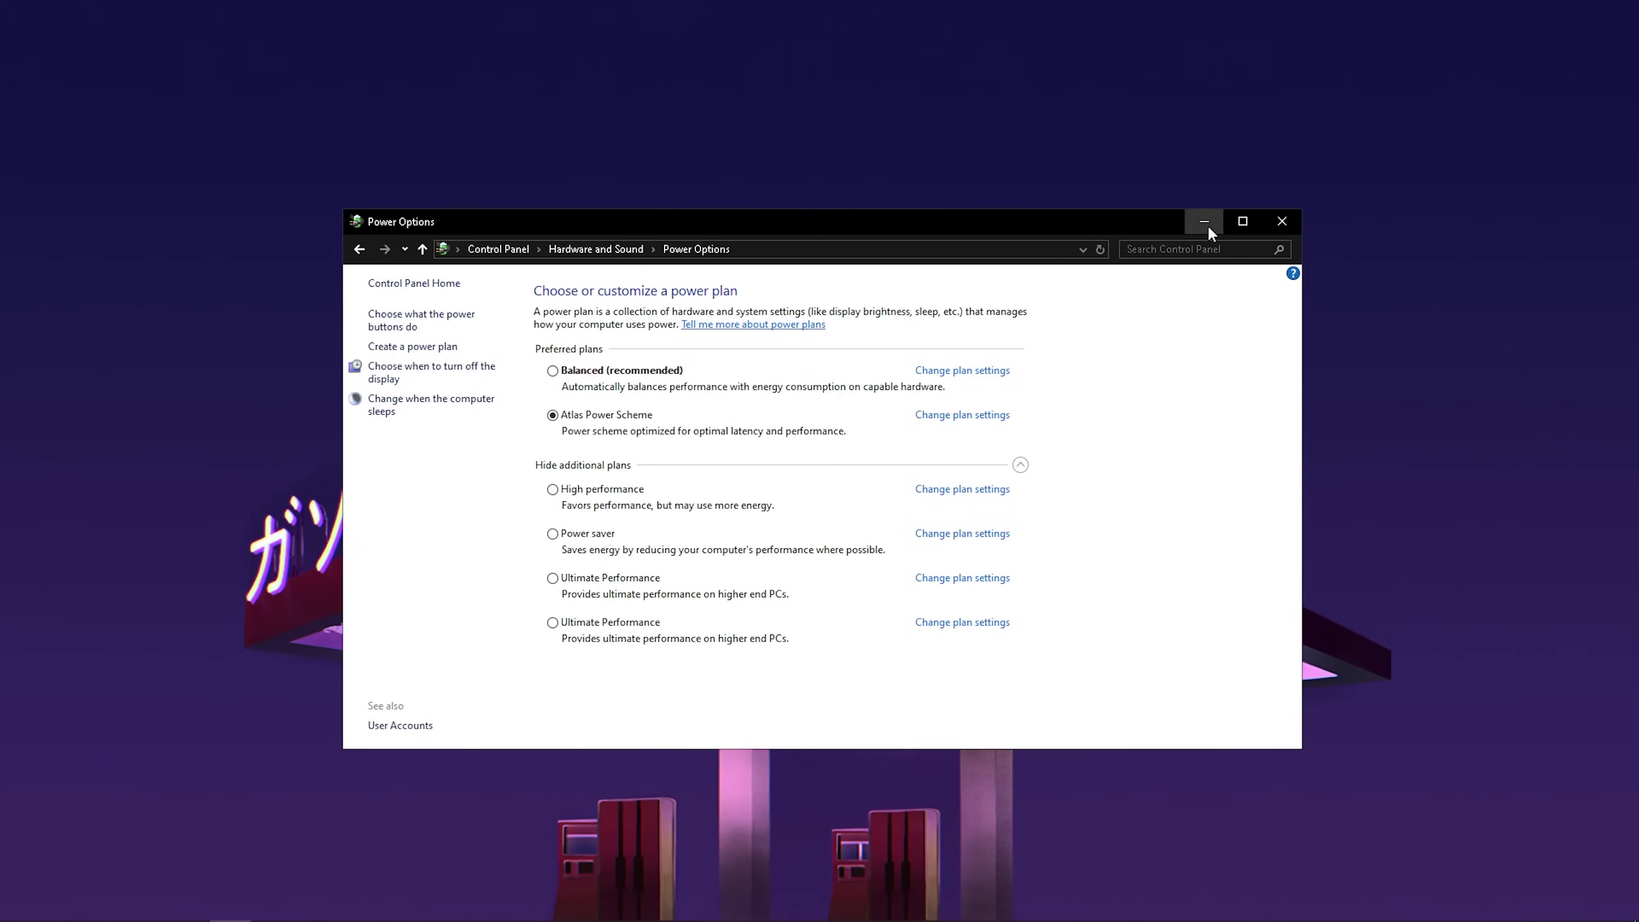
Minimize Power Options and enter powercfg -duplicatescheme e9a42b02-d5df-448d-aa00-03f14749eb61 in a Command Prompt opened as administrator.
{"action": "left_click", "coordinate": [1204, 221]}
{"action": "key", "text": "super"}
{"action": "type", "text": "cmd"}
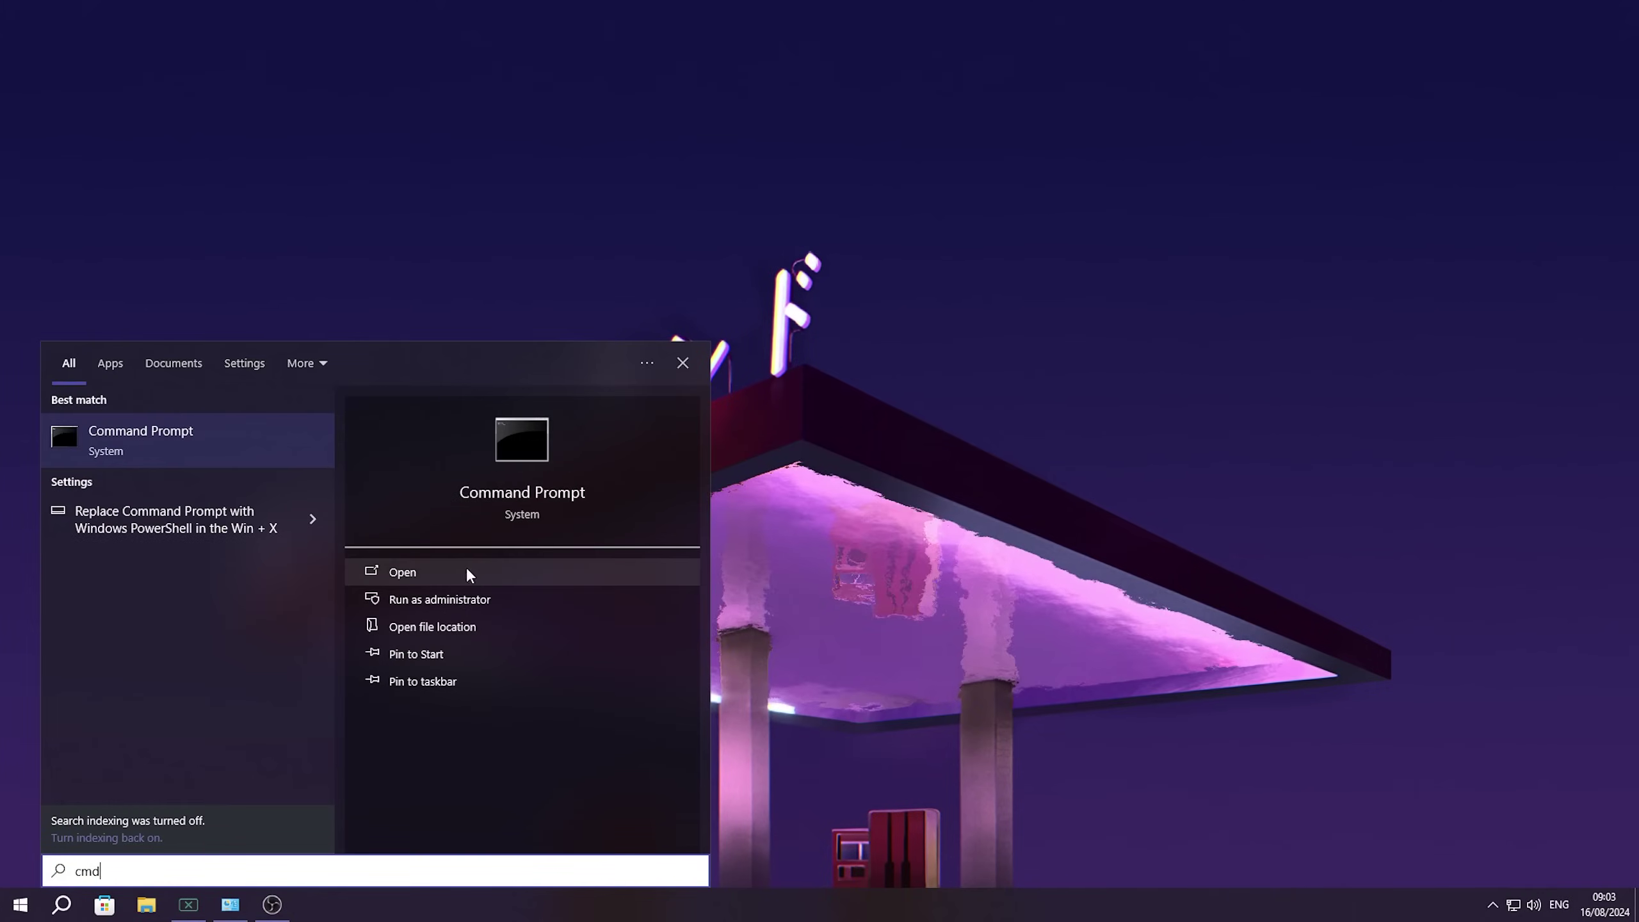
{"action": "right_click", "coordinate": [165, 450]}
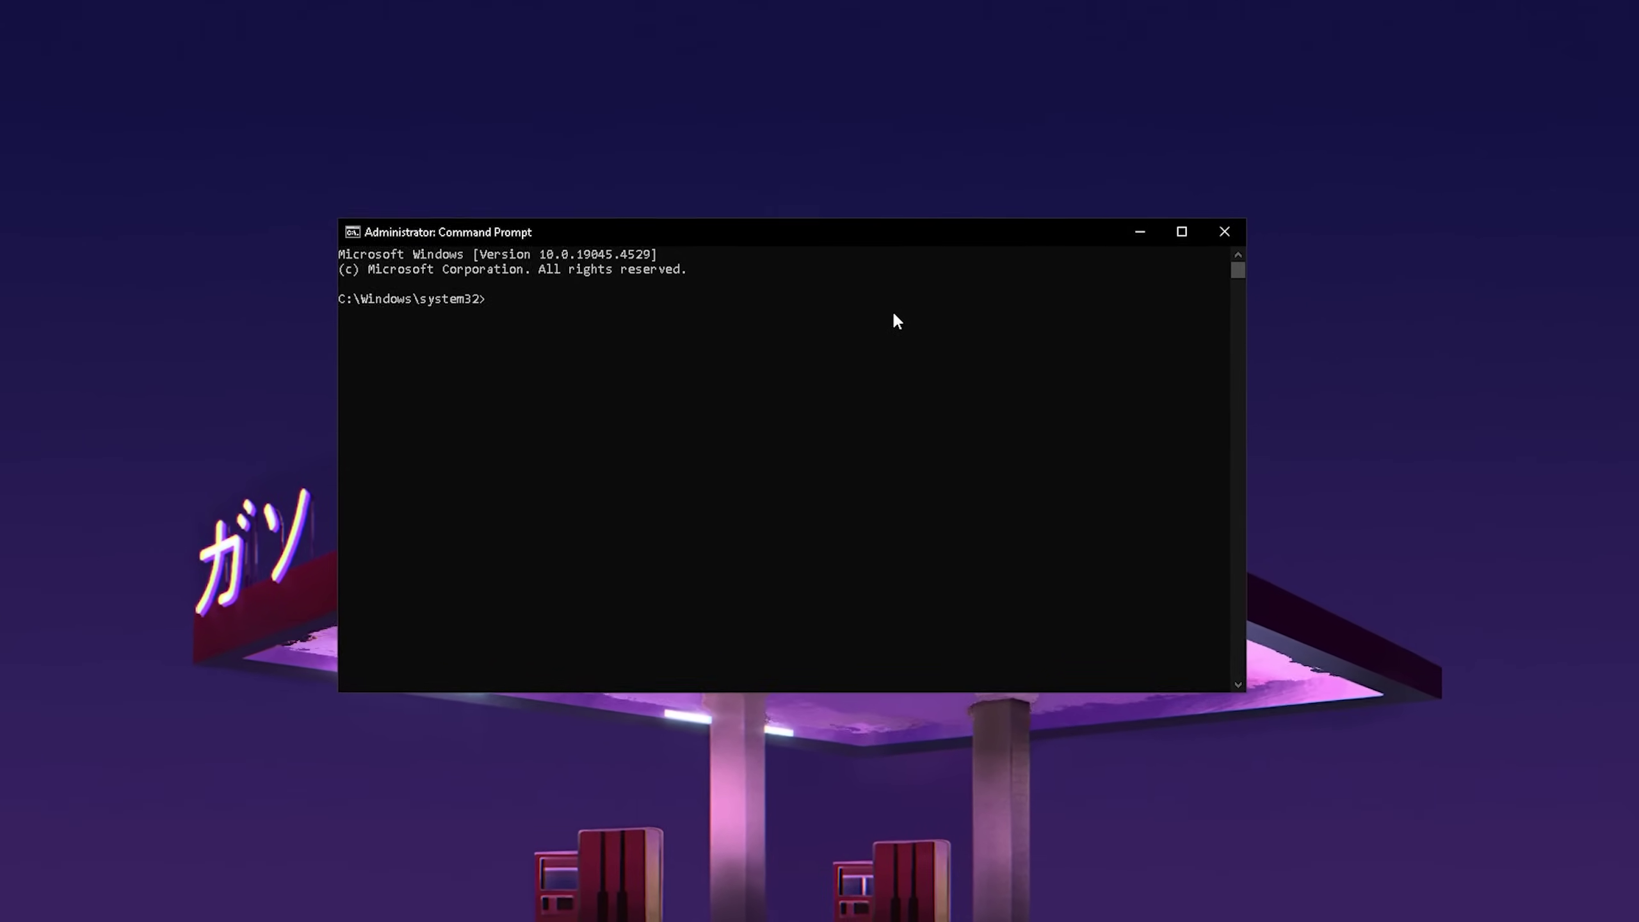
{"action": "type", "text": "powercfg -duplicatescheme e9a42b02-d5df-448d-aa00-03f14749eb61"}
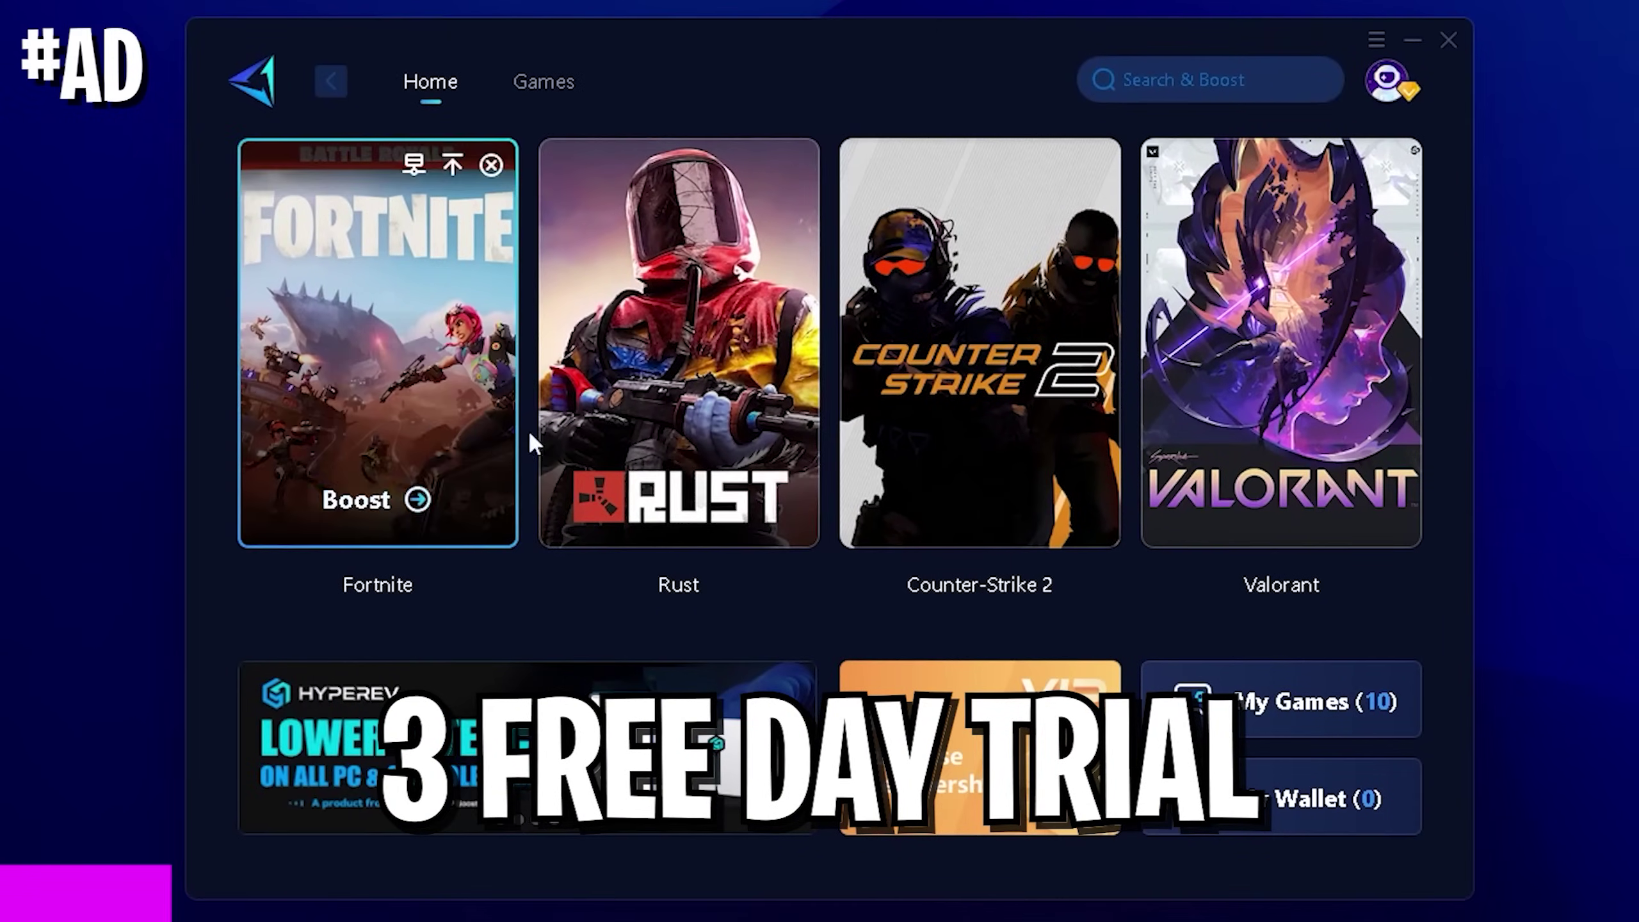
Browse the popular games in the game booster and examine Fortnite's estimated ping and packet loss.
{"action": "left_click", "coordinate": [544, 81]}
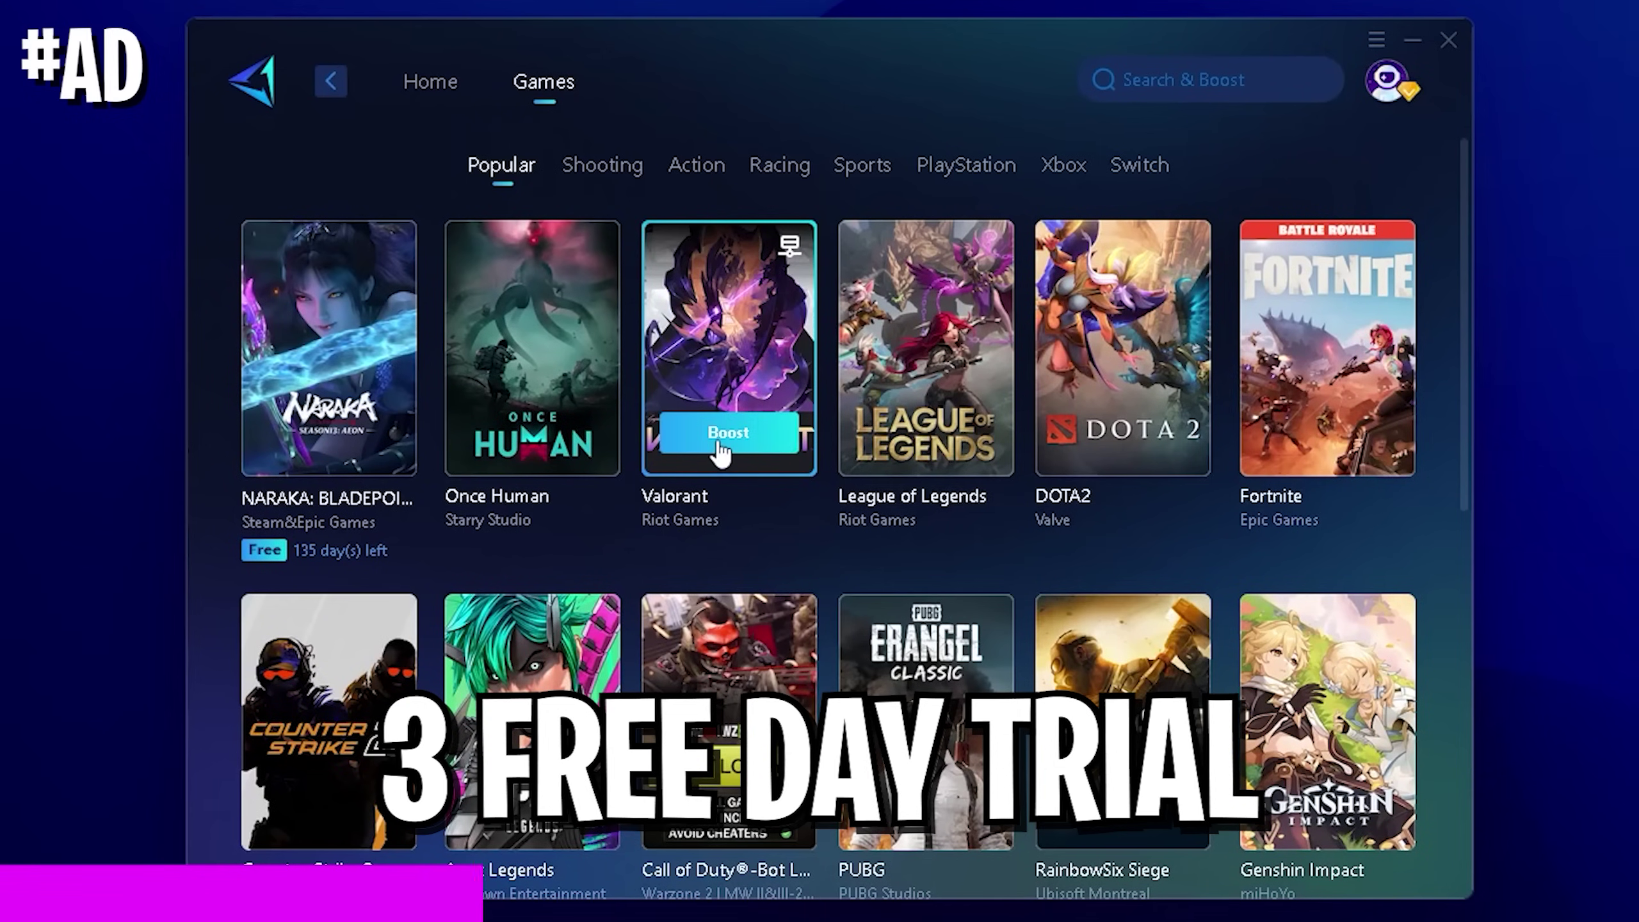
{"action": "left_click", "coordinate": [426, 83]}
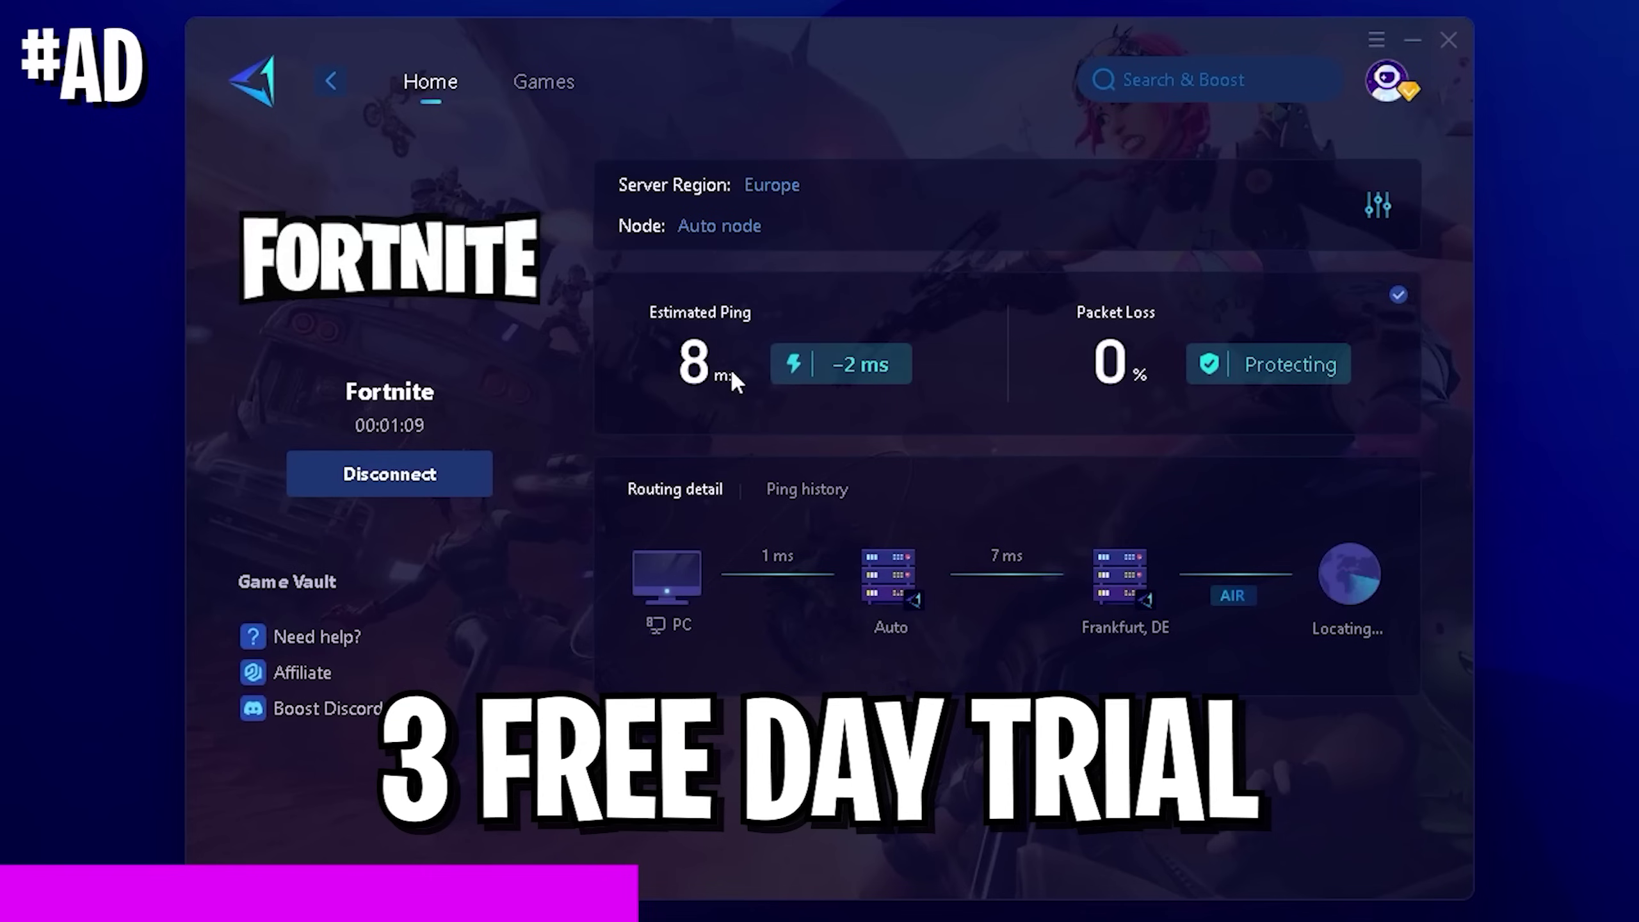
{"action": "mouse_move", "coordinate": [832, 377]}
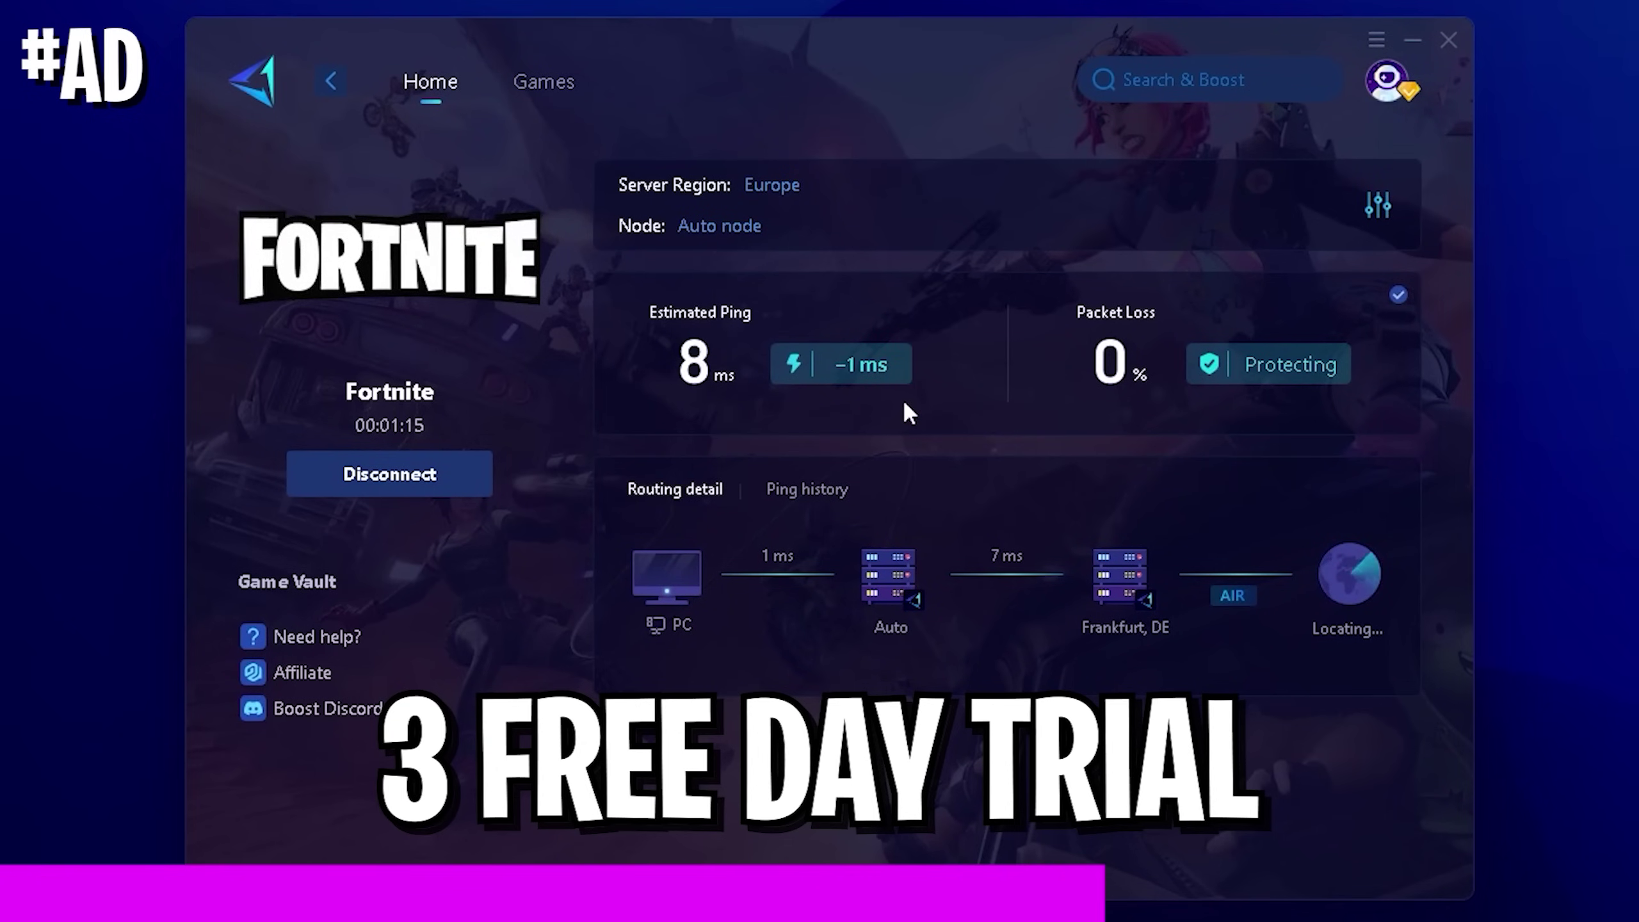
{"action": "mouse_move", "coordinate": [1277, 359]}
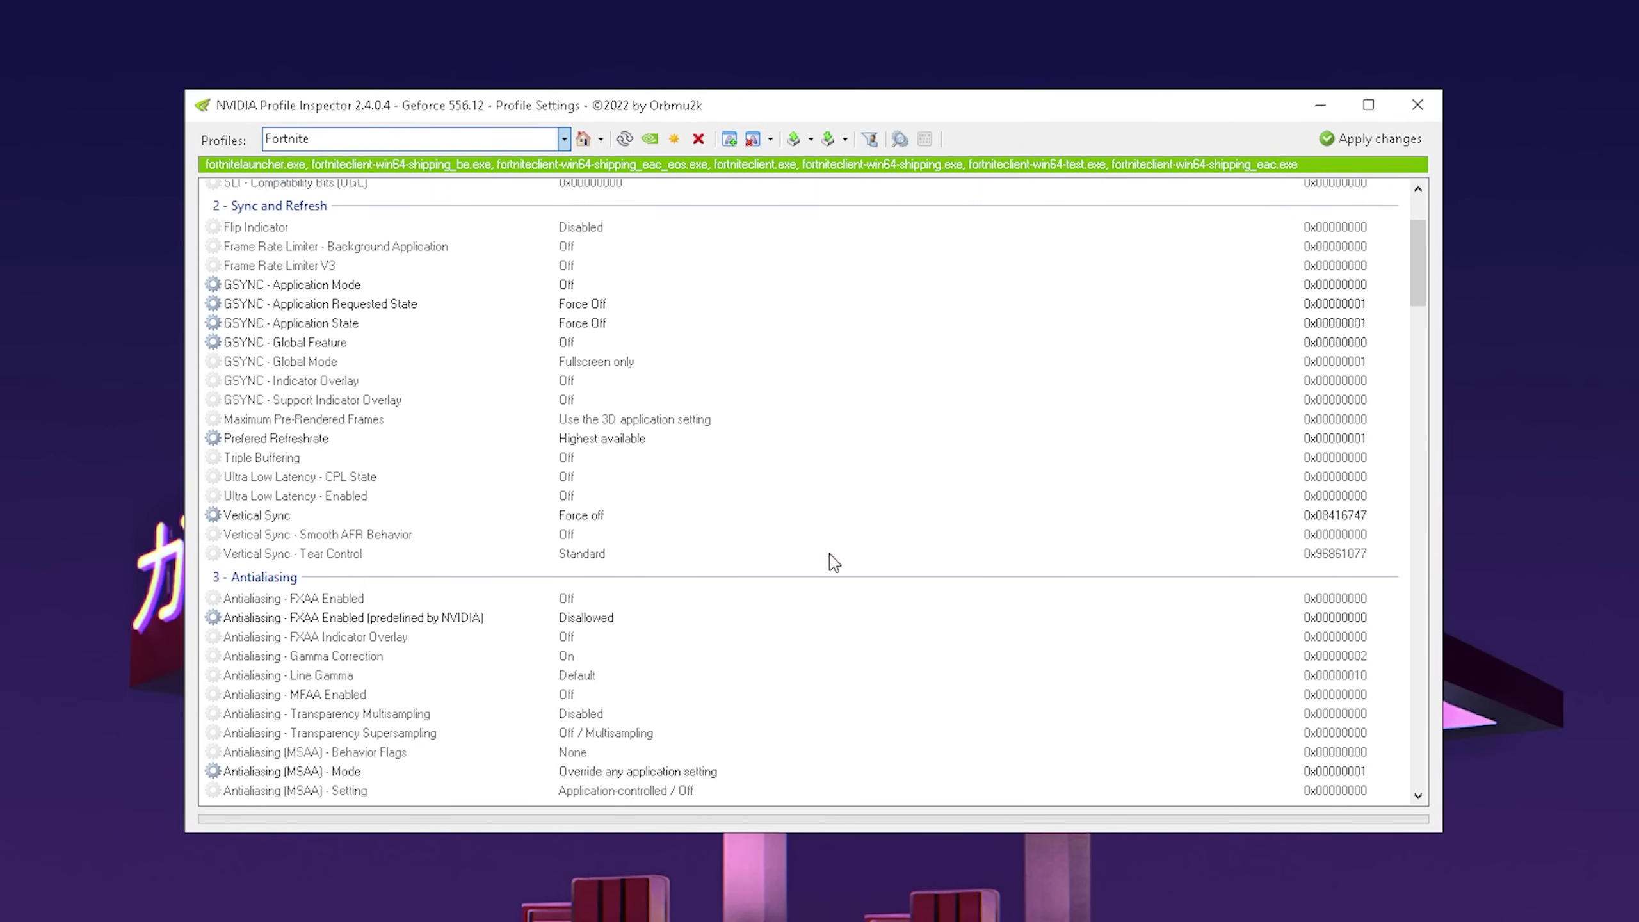
Download nvidiaProfileInspector.zip from the 2.4.0.4 release on GitHub and launch the application from the archive.
{"action": "scroll", "coordinate": [834, 561], "scroll_direction": "down", "scroll_amount": 15}
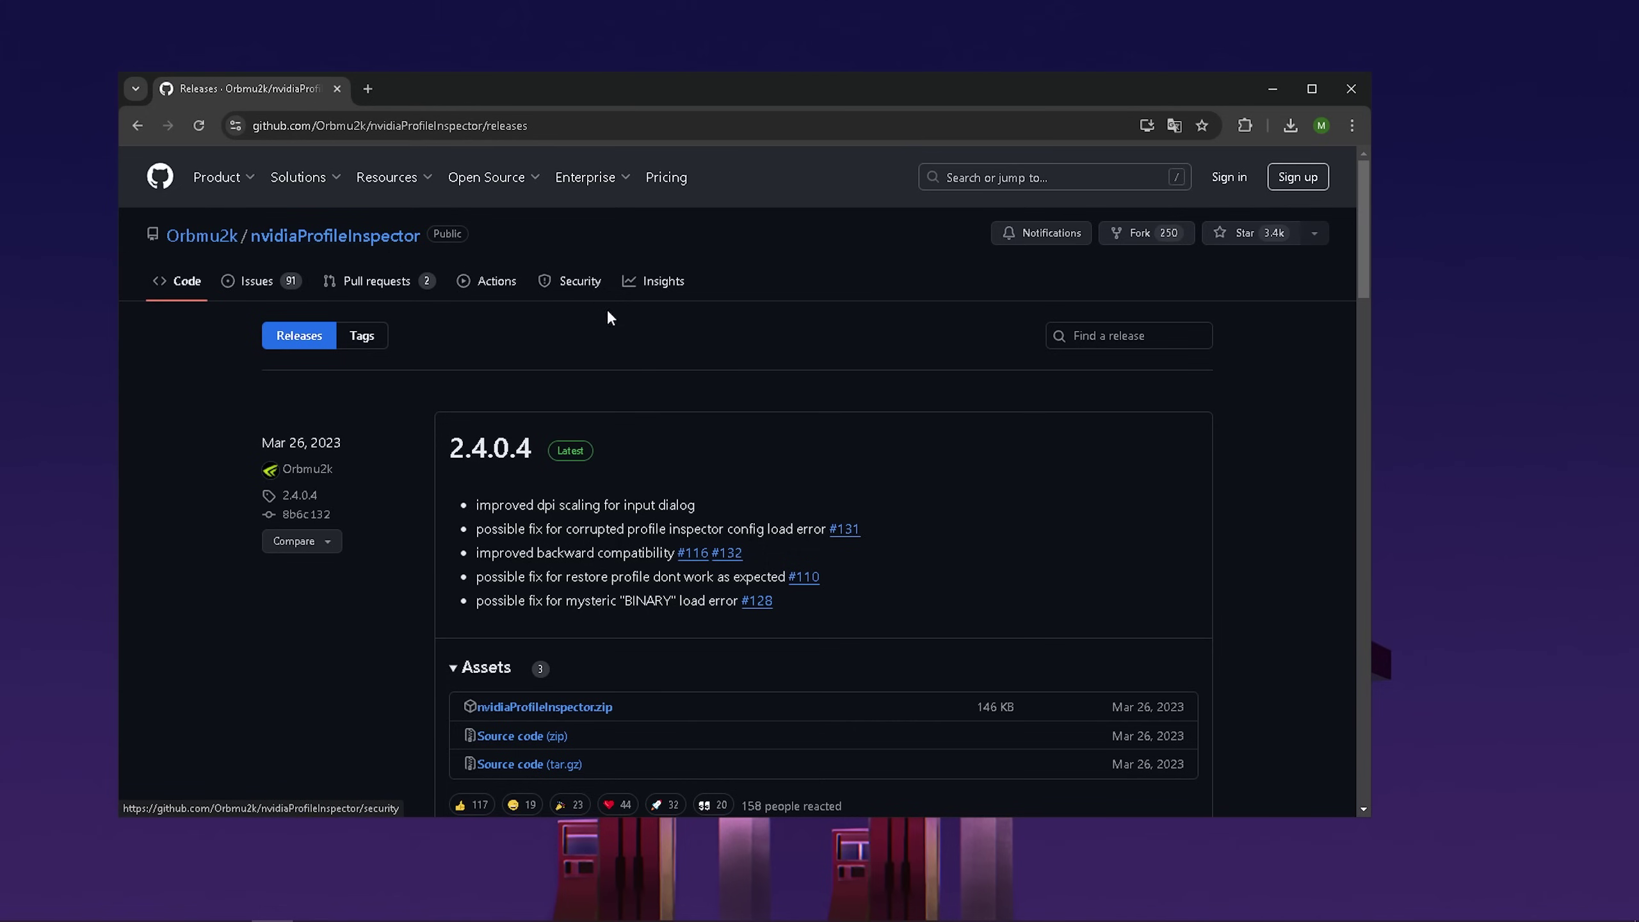
{"action": "scroll", "coordinate": [699, 349], "scroll_direction": "down", "scroll_amount": 2}
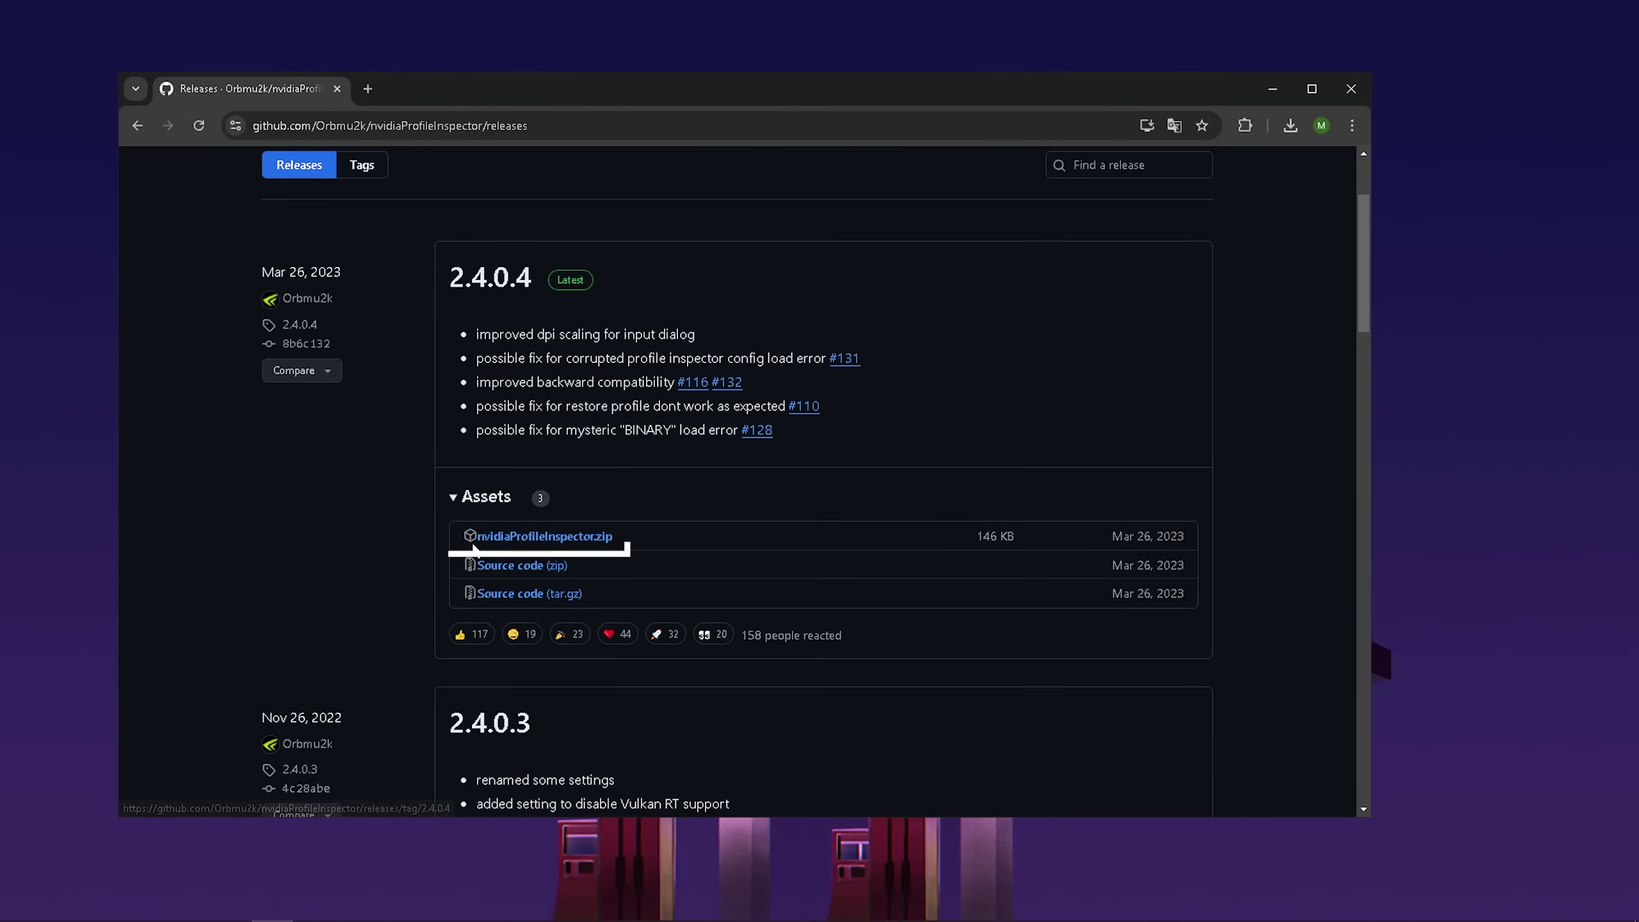
{"action": "left_click", "coordinate": [588, 541]}
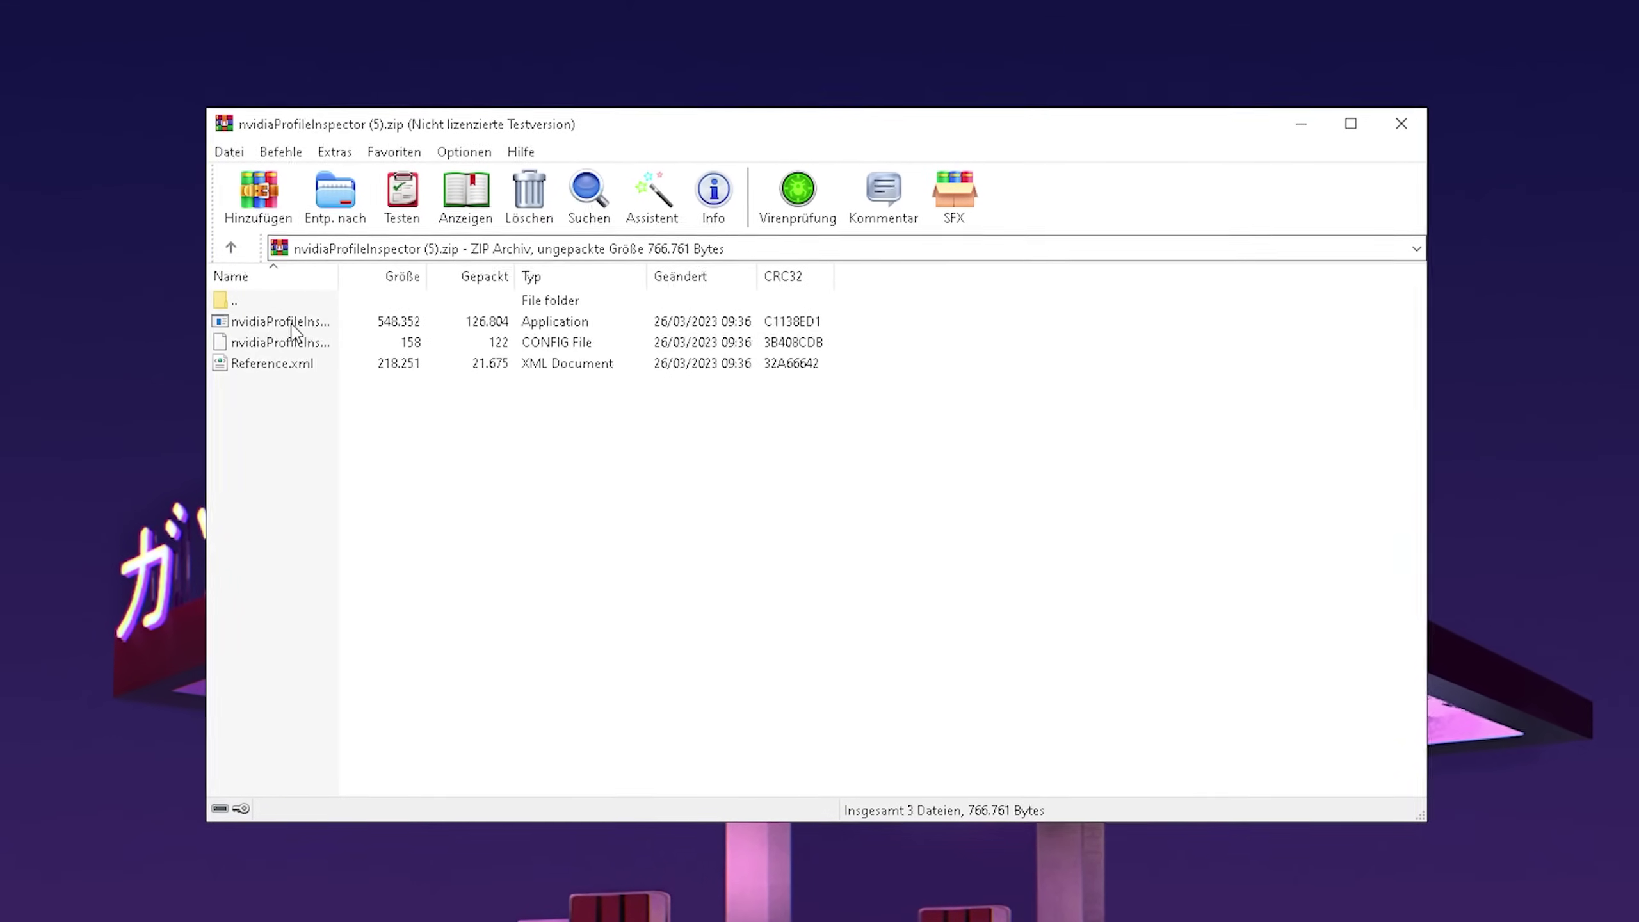
{"action": "left_click", "coordinate": [294, 330]}
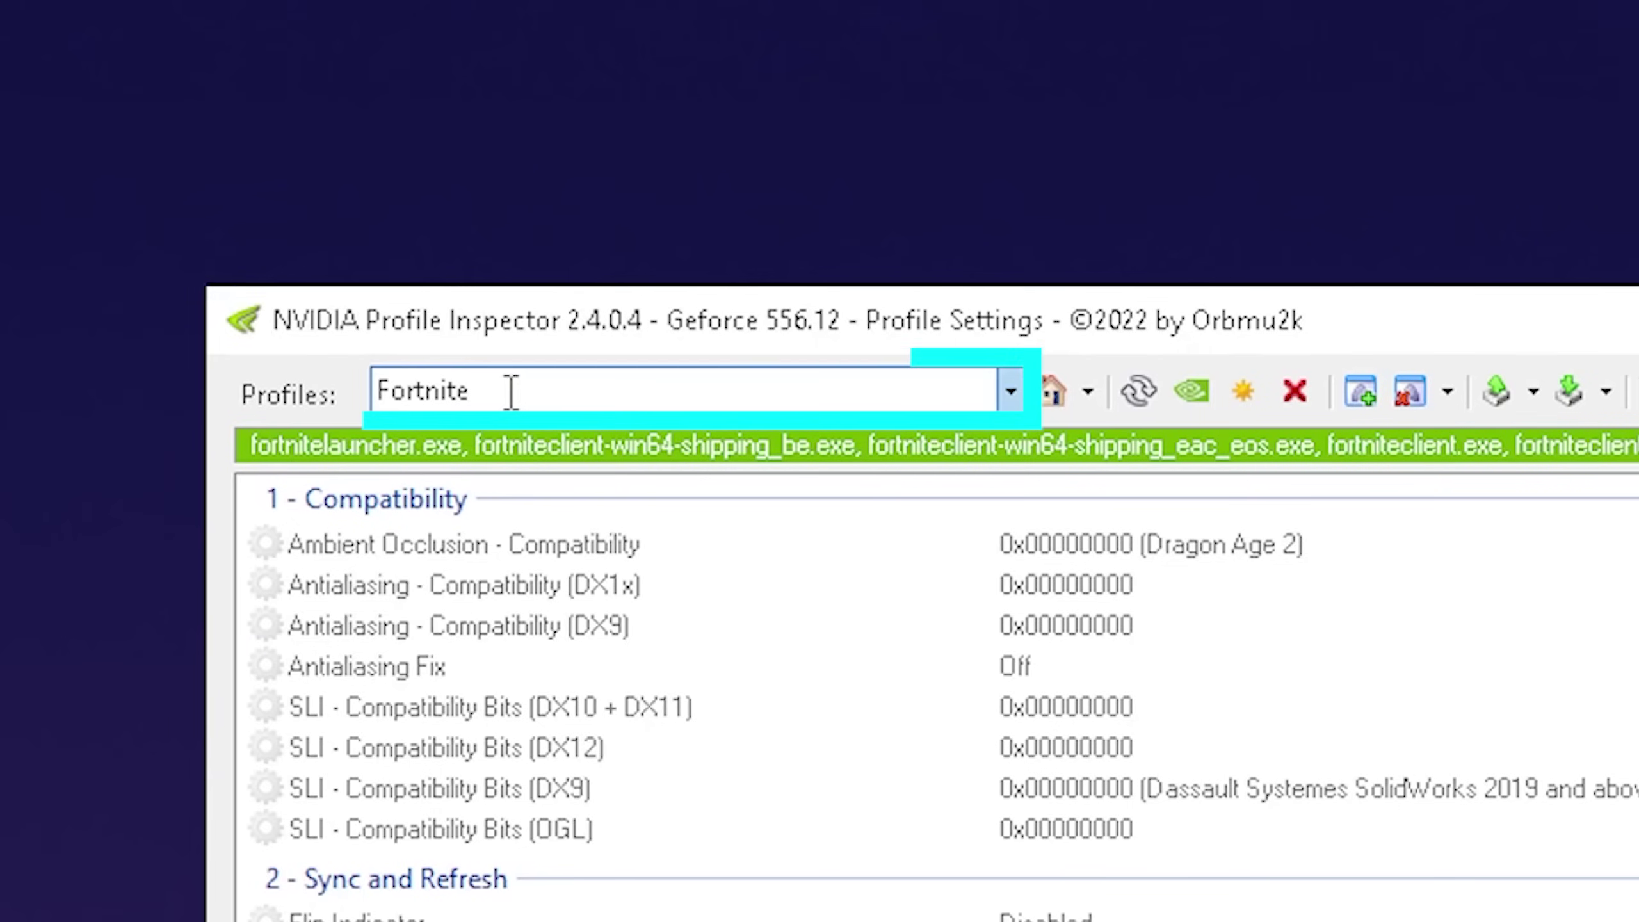
Search the profiles for "Fortn" and select the Fortnite profile in NVIDIA Profile Inspector.
{"action": "left_click", "coordinate": [536, 389]}
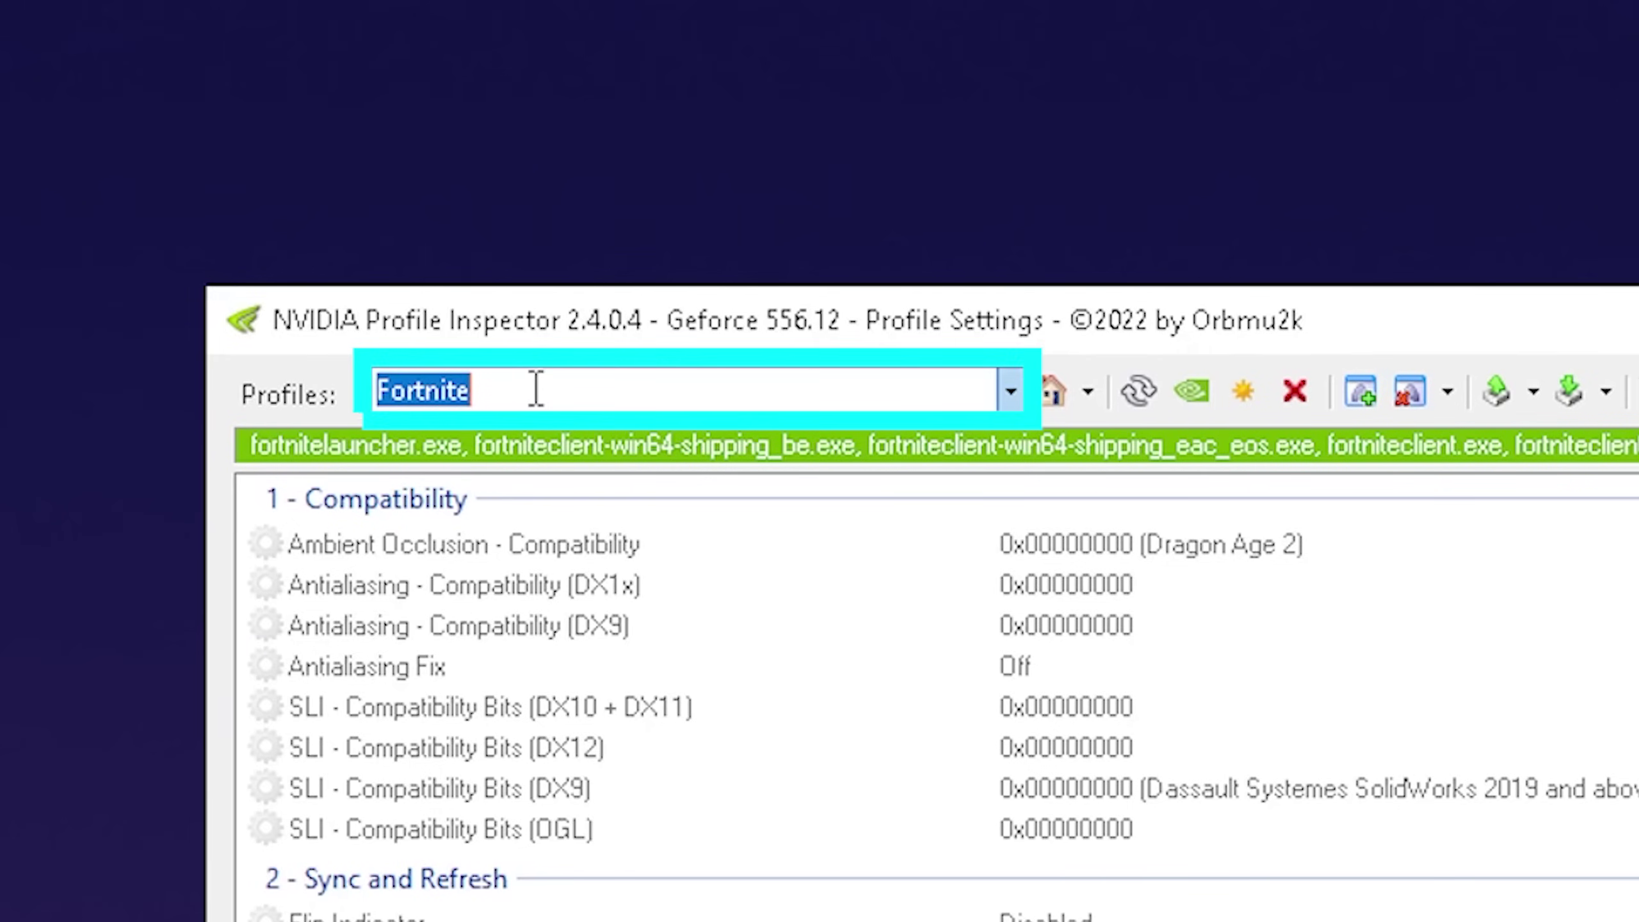
{"action": "type", "text": "Fortn"}
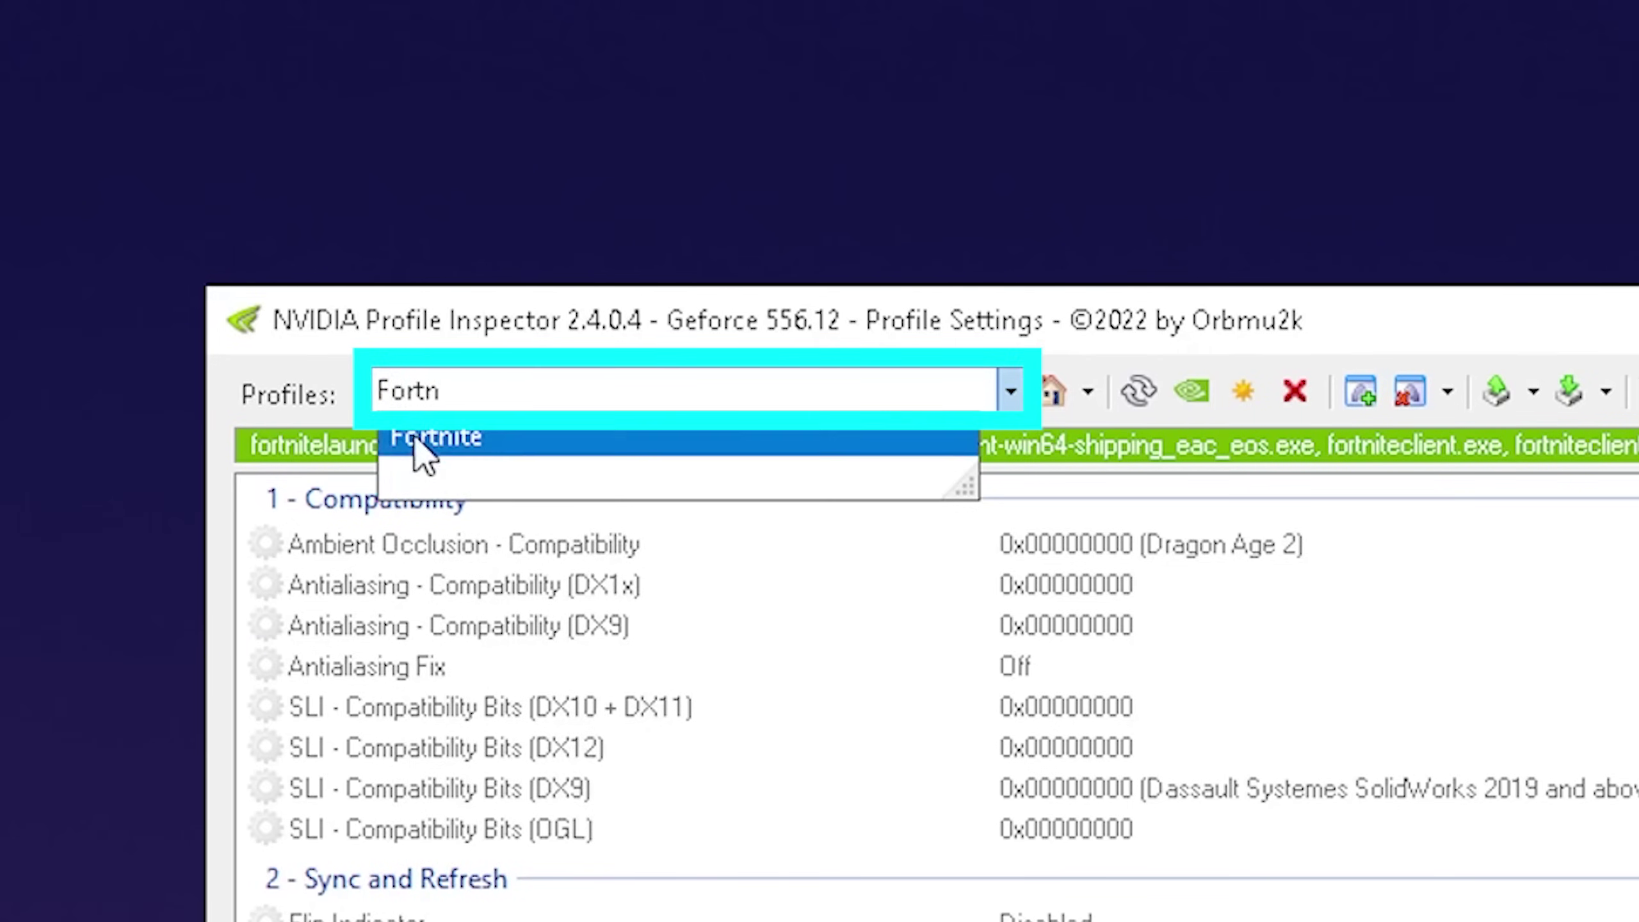
{"action": "left_click", "coordinate": [421, 437]}
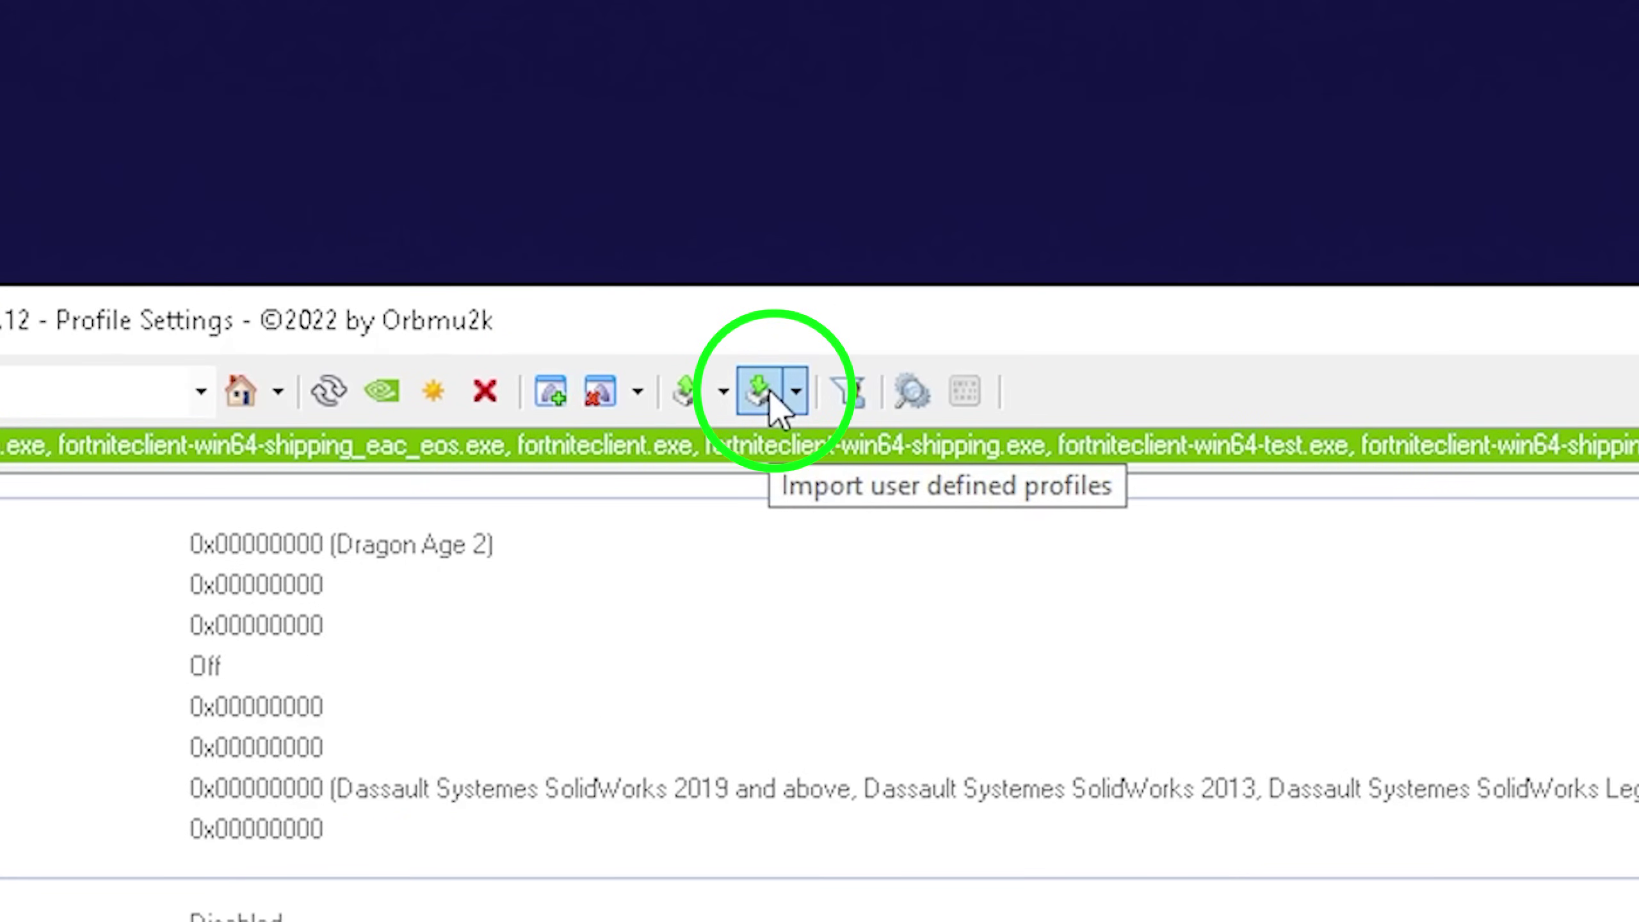
Import the user-defined profile file and dismiss the import message.
{"action": "left_click", "coordinate": [777, 403]}
{"action": "left_click", "coordinate": [868, 439]}
{"action": "left_click", "coordinate": [1105, 709]}
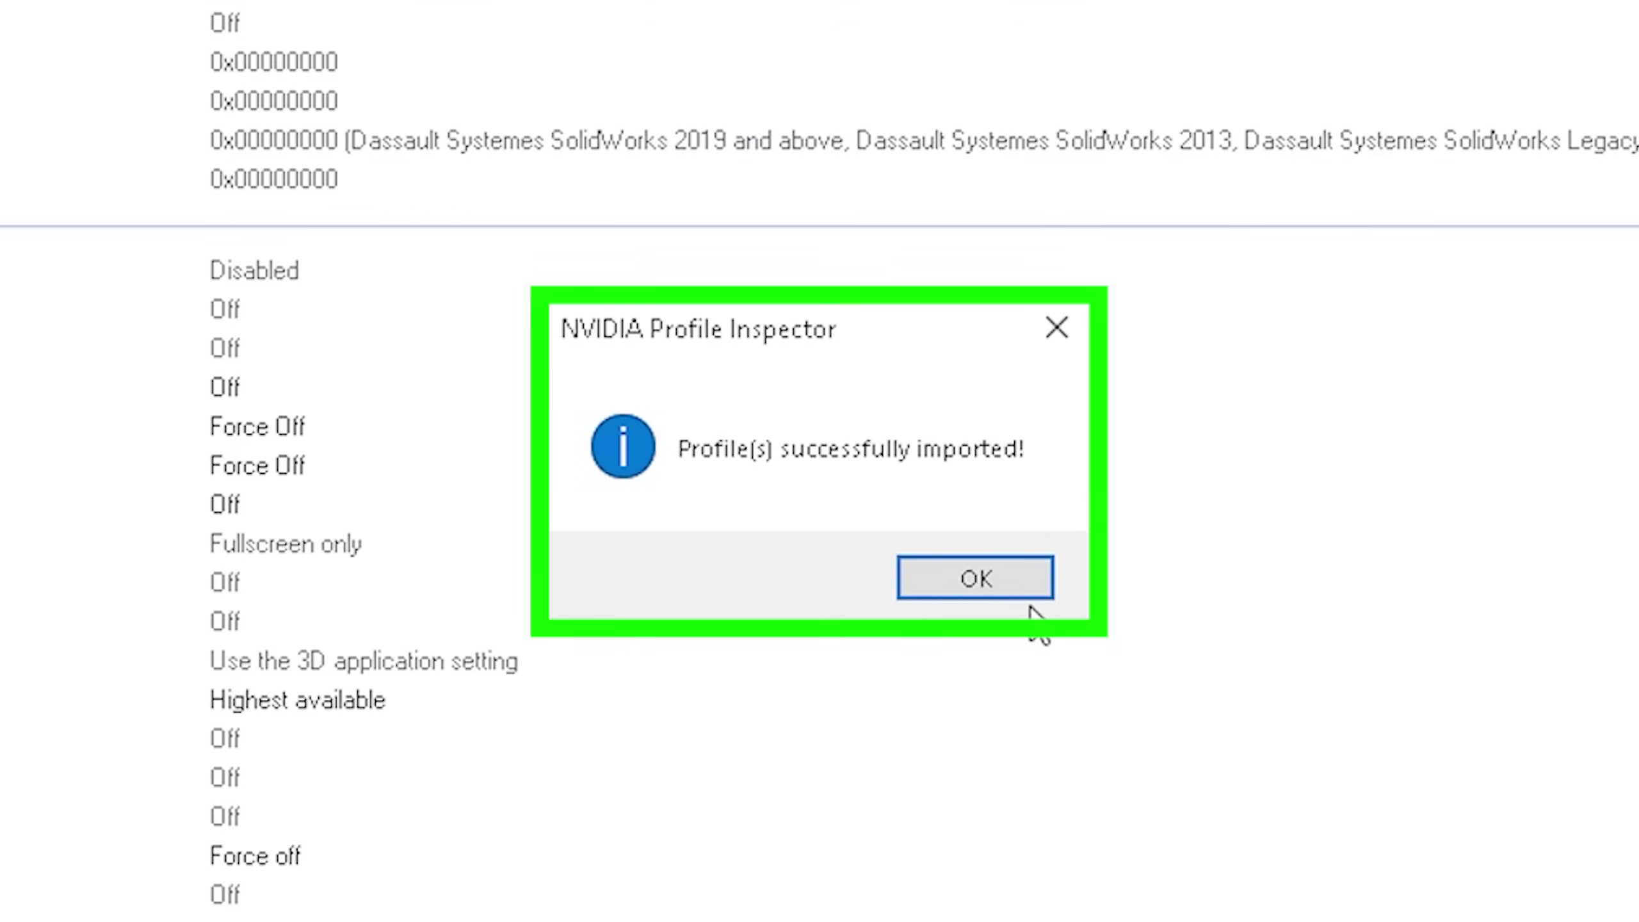
{"action": "left_click", "coordinate": [972, 589]}
Set Maximum Pre-Rendered Frames to 1 in the Sync and Refresh settings of the Fortnite profile.
{"action": "scroll", "coordinate": [649, 439], "scroll_direction": "down", "scroll_amount": 10}
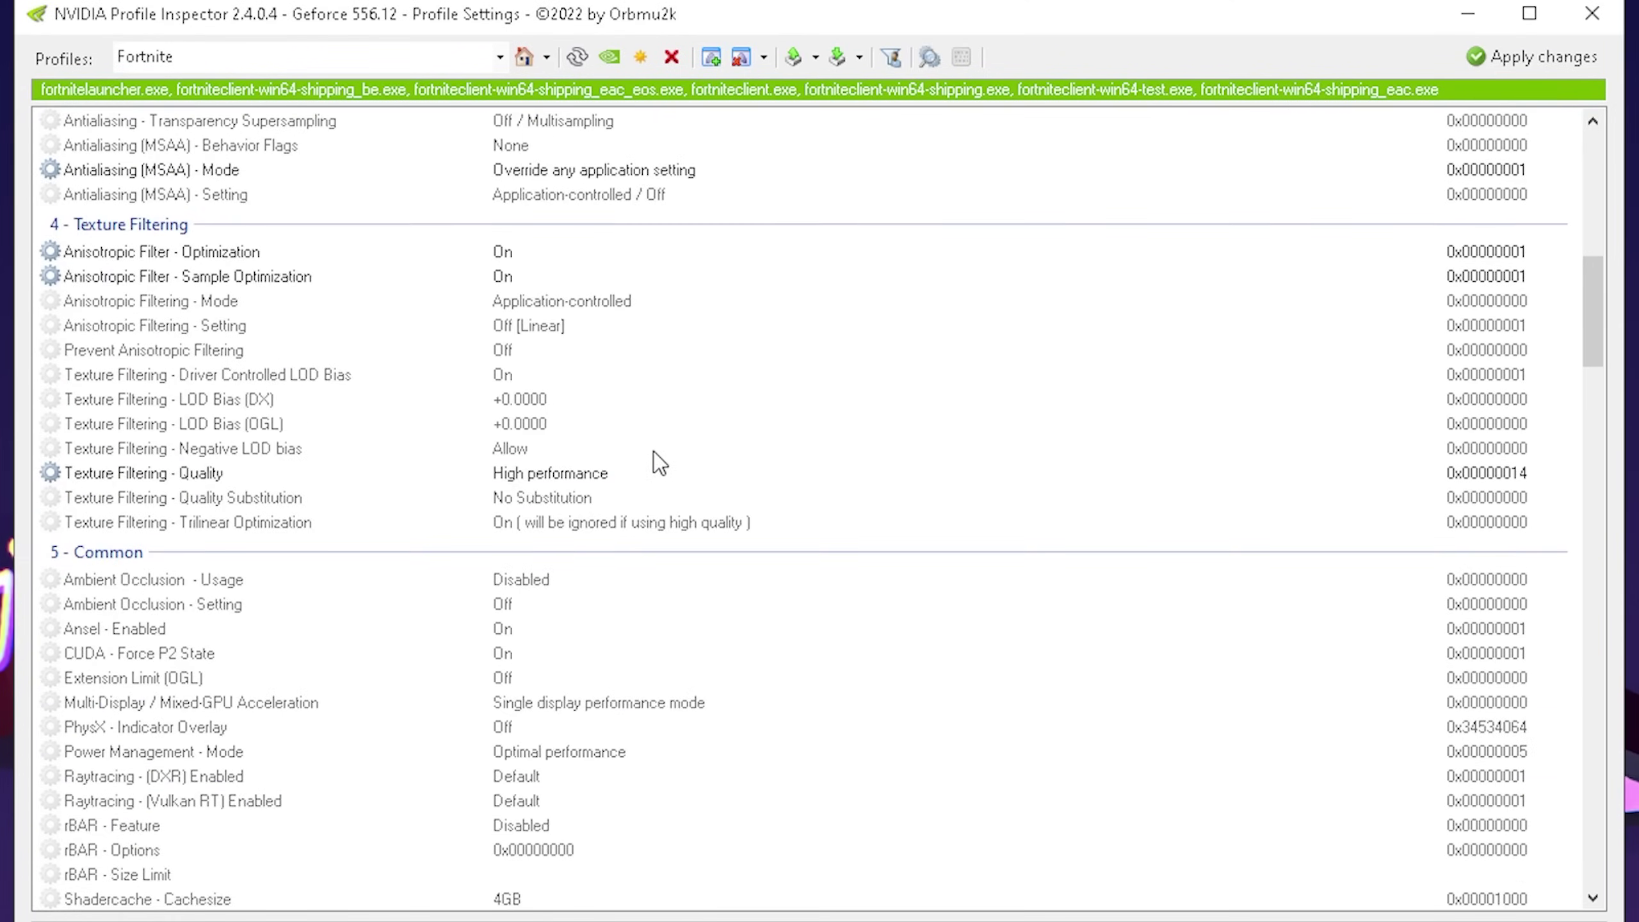
{"action": "scroll", "coordinate": [652, 451], "scroll_direction": "up", "scroll_amount": 10}
{"action": "left_click", "coordinate": [111, 423]}
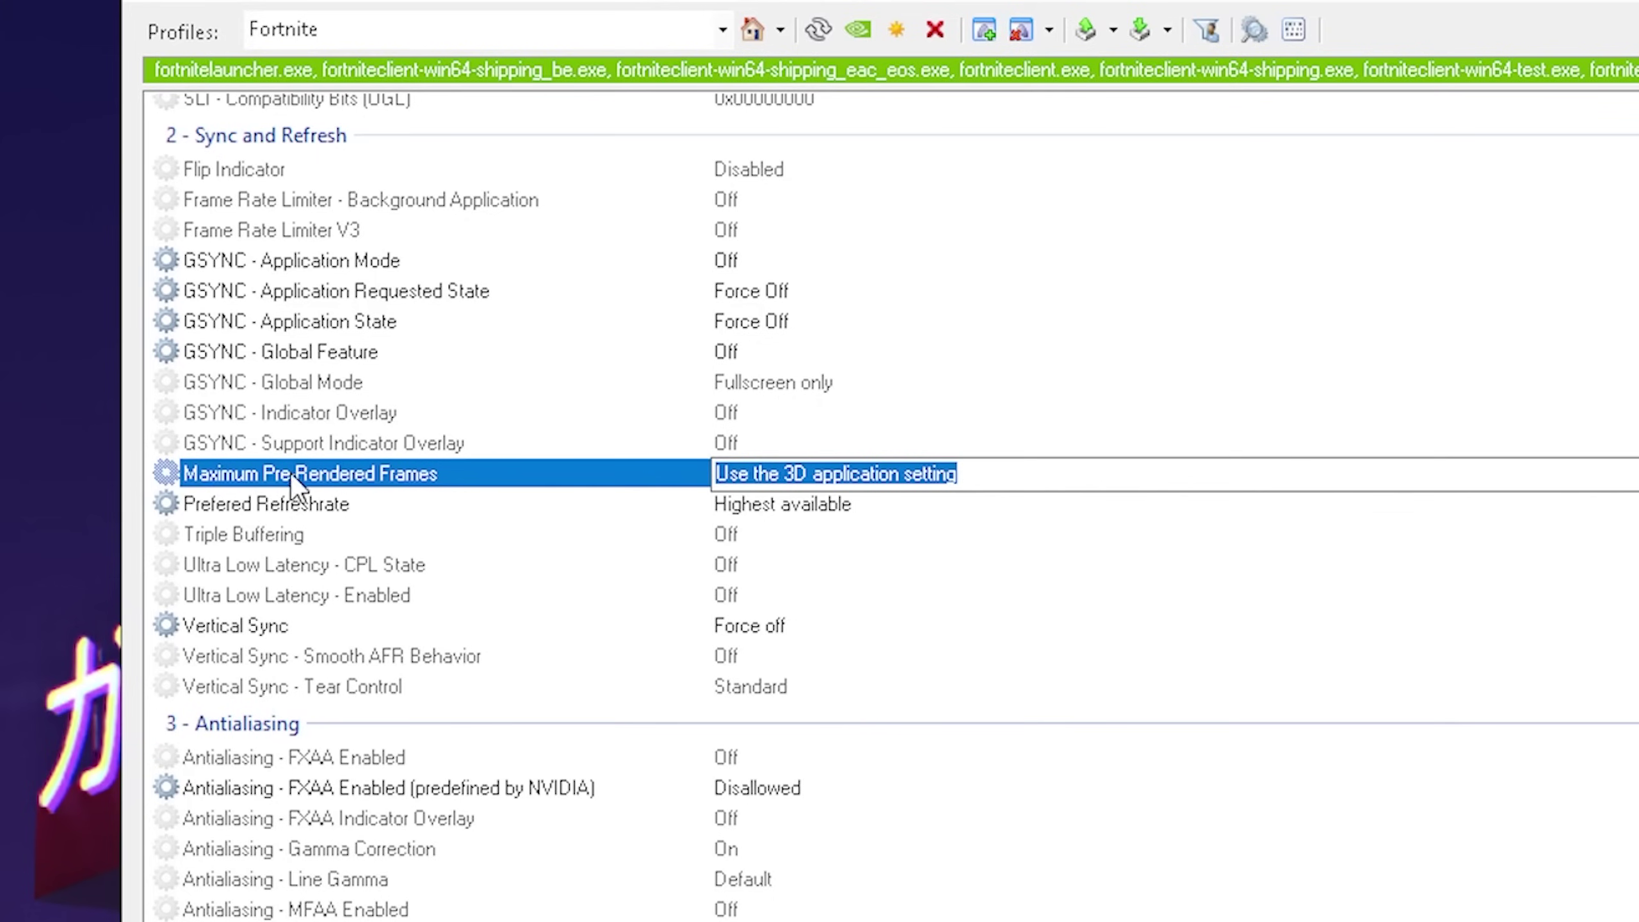
{"action": "left_click", "coordinate": [1521, 481]}
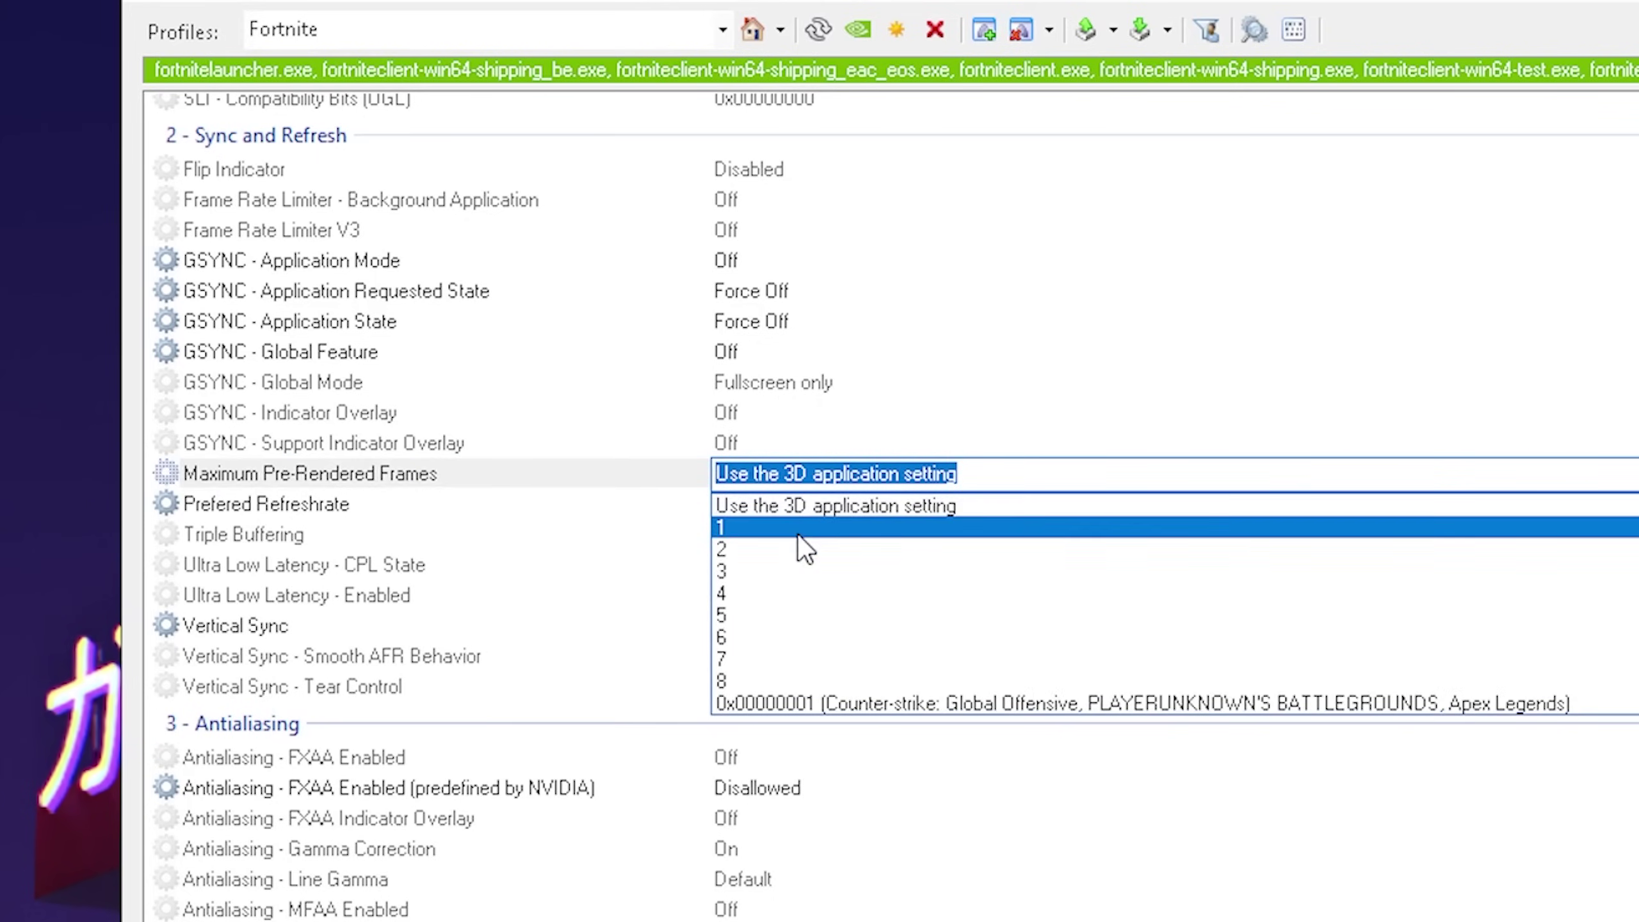
{"action": "left_click", "coordinate": [783, 526]}
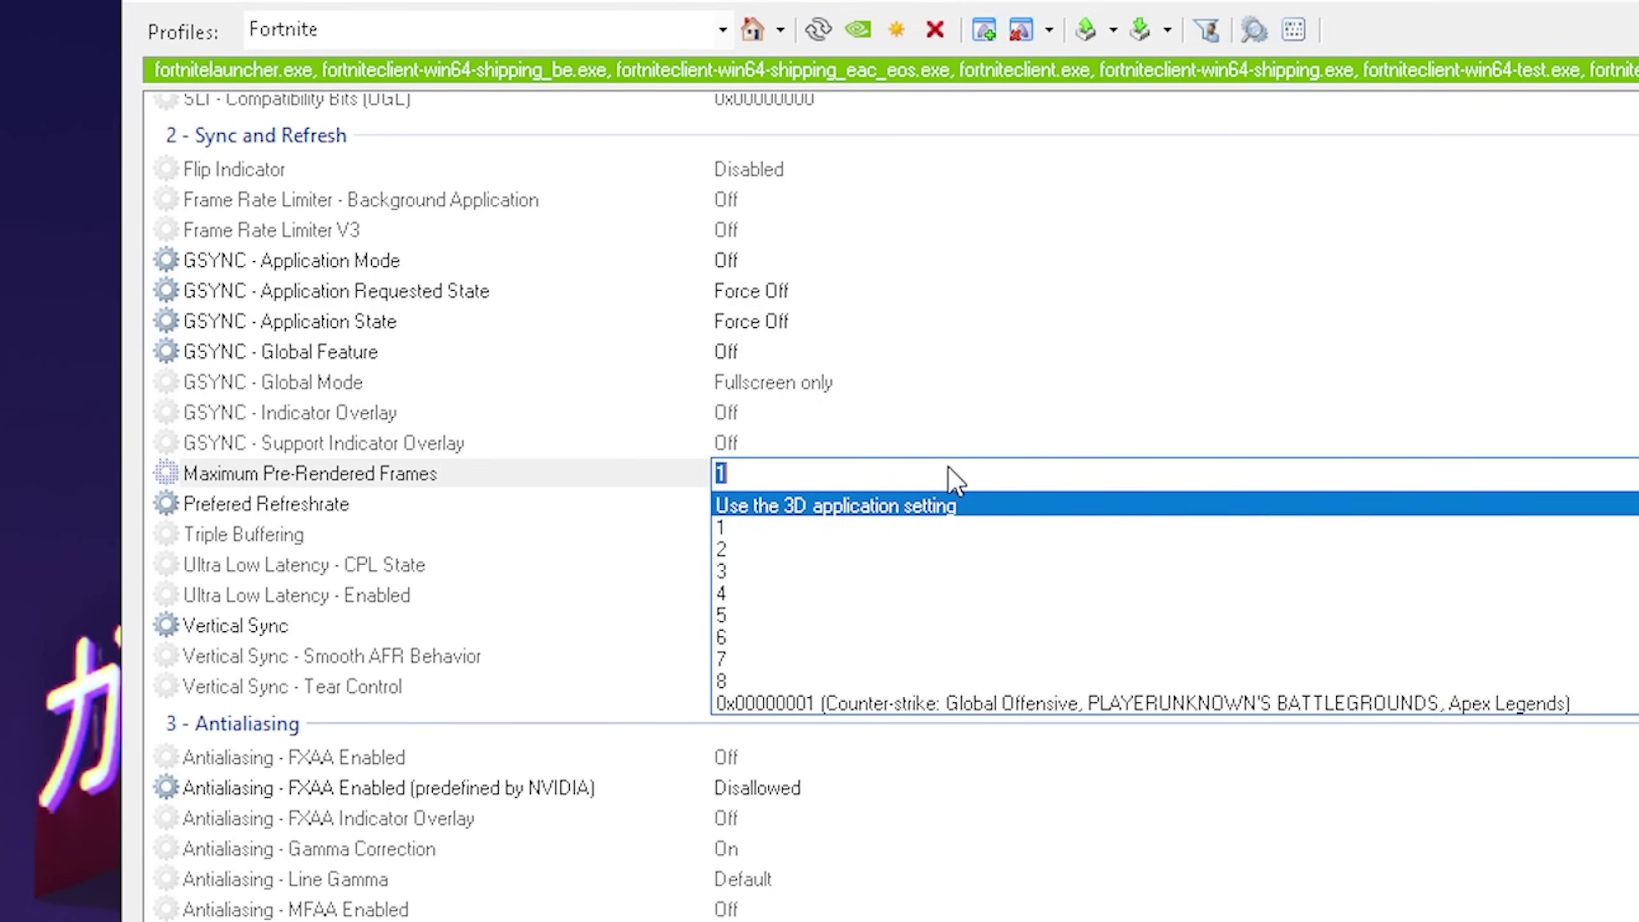
{"action": "key", "text": "Return"}
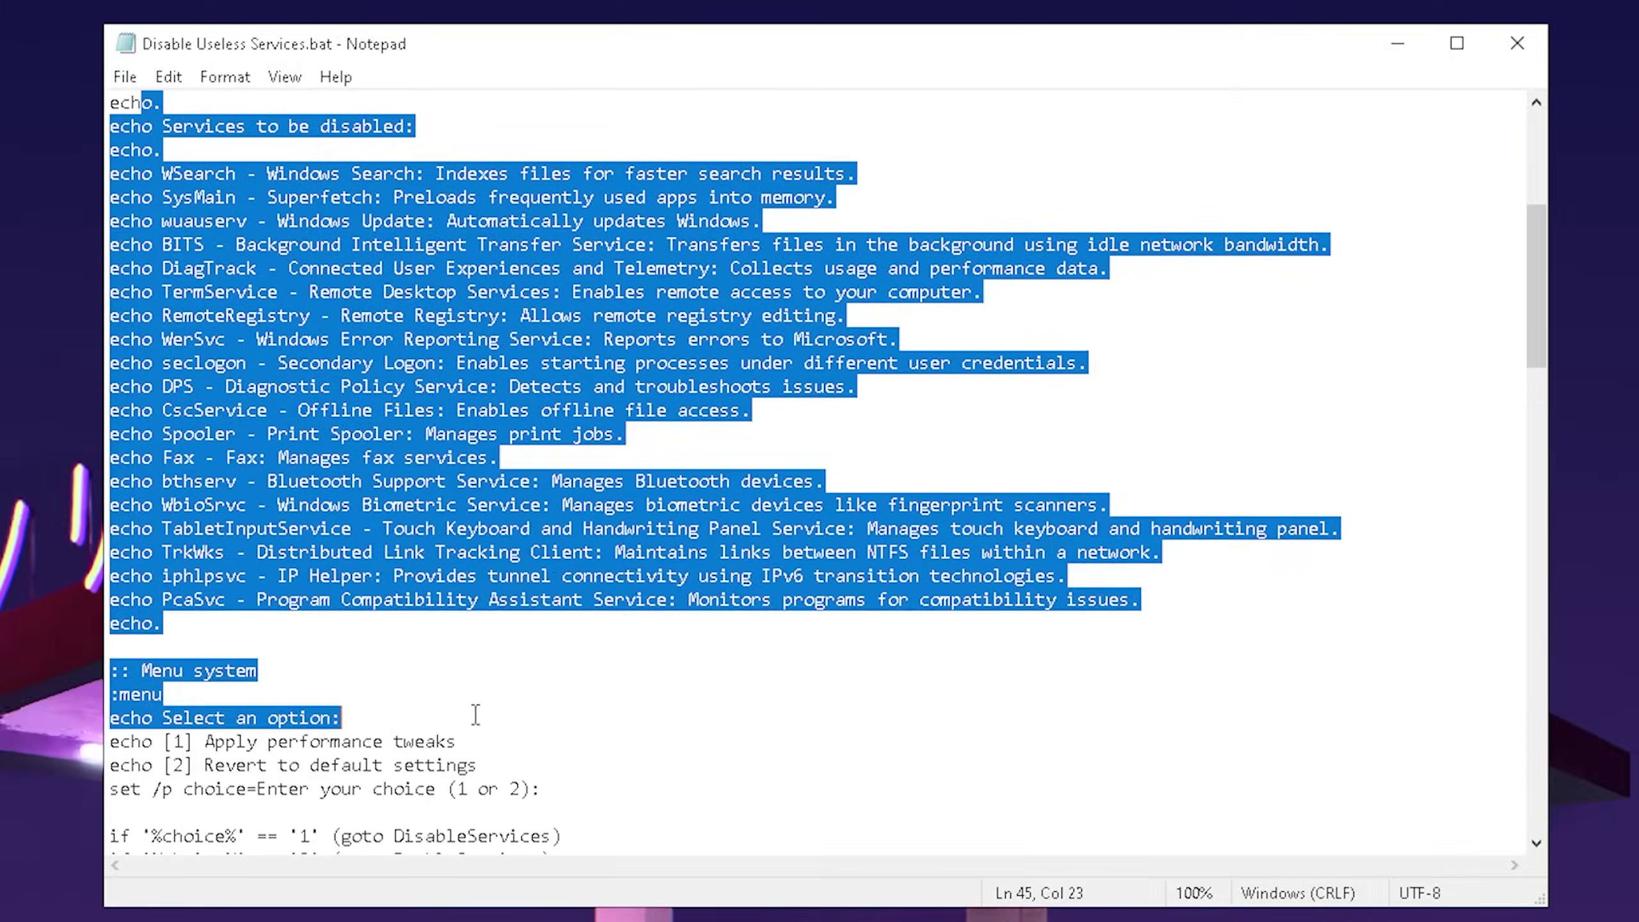
Review the list of services to be disabled in Disable Useless Services.bat and close the file.
{"action": "scroll", "coordinate": [637, 669], "scroll_direction": "down", "scroll_amount": 1}
{"action": "scroll", "coordinate": [758, 445], "scroll_direction": "up", "scroll_amount": 3}
{"action": "left_click", "coordinate": [758, 446]}
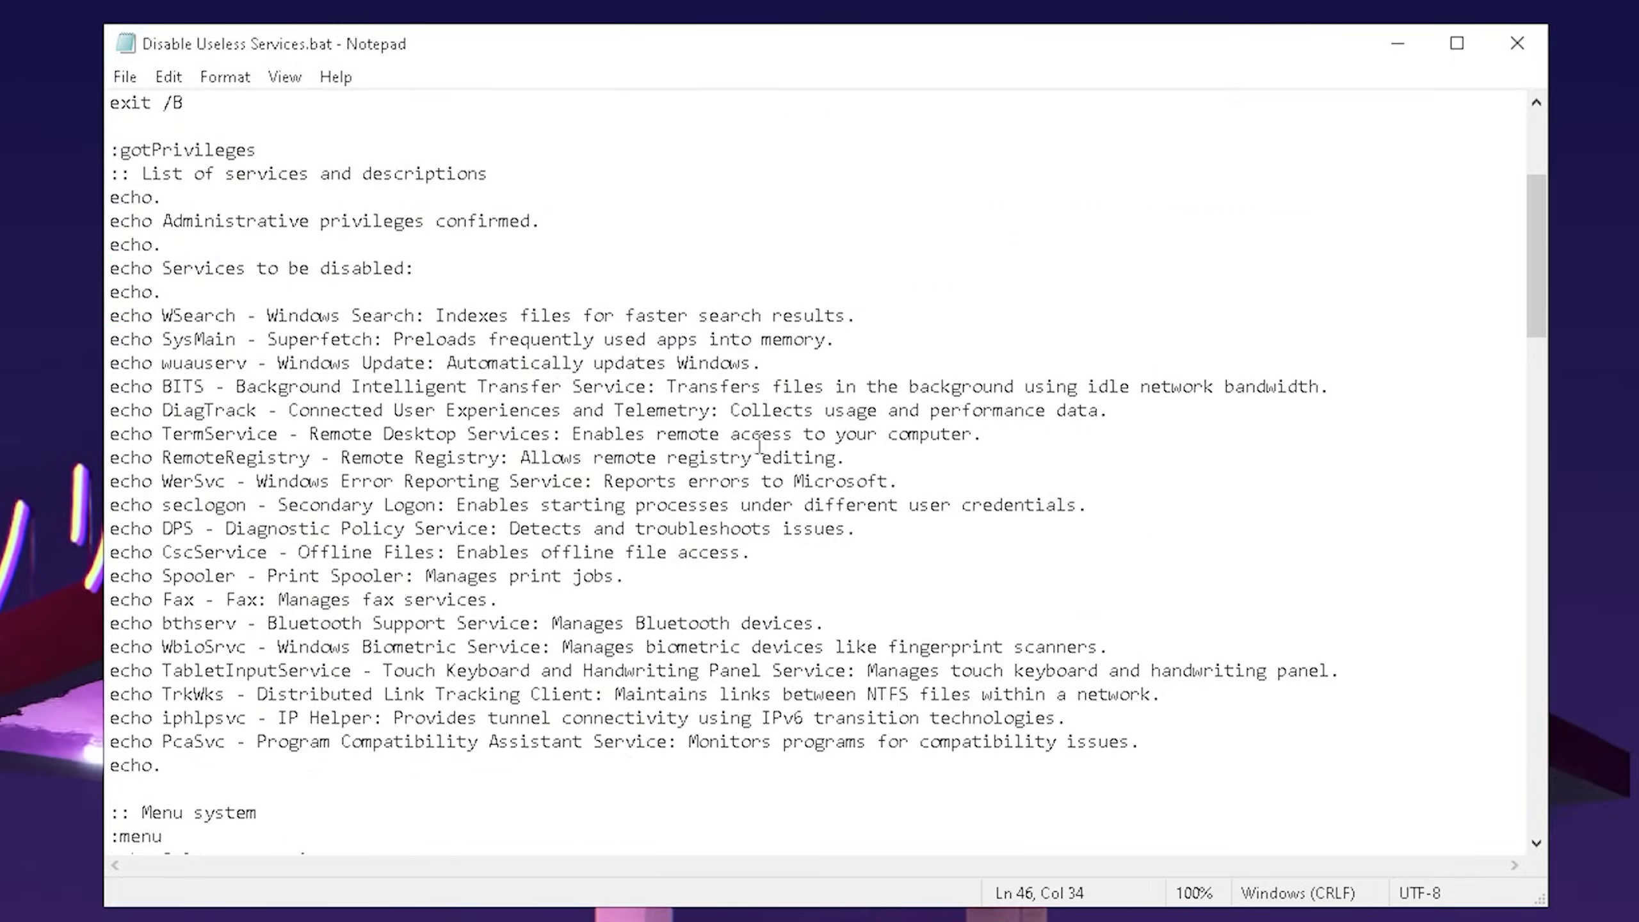
{"action": "left_click", "coordinate": [1523, 45]}
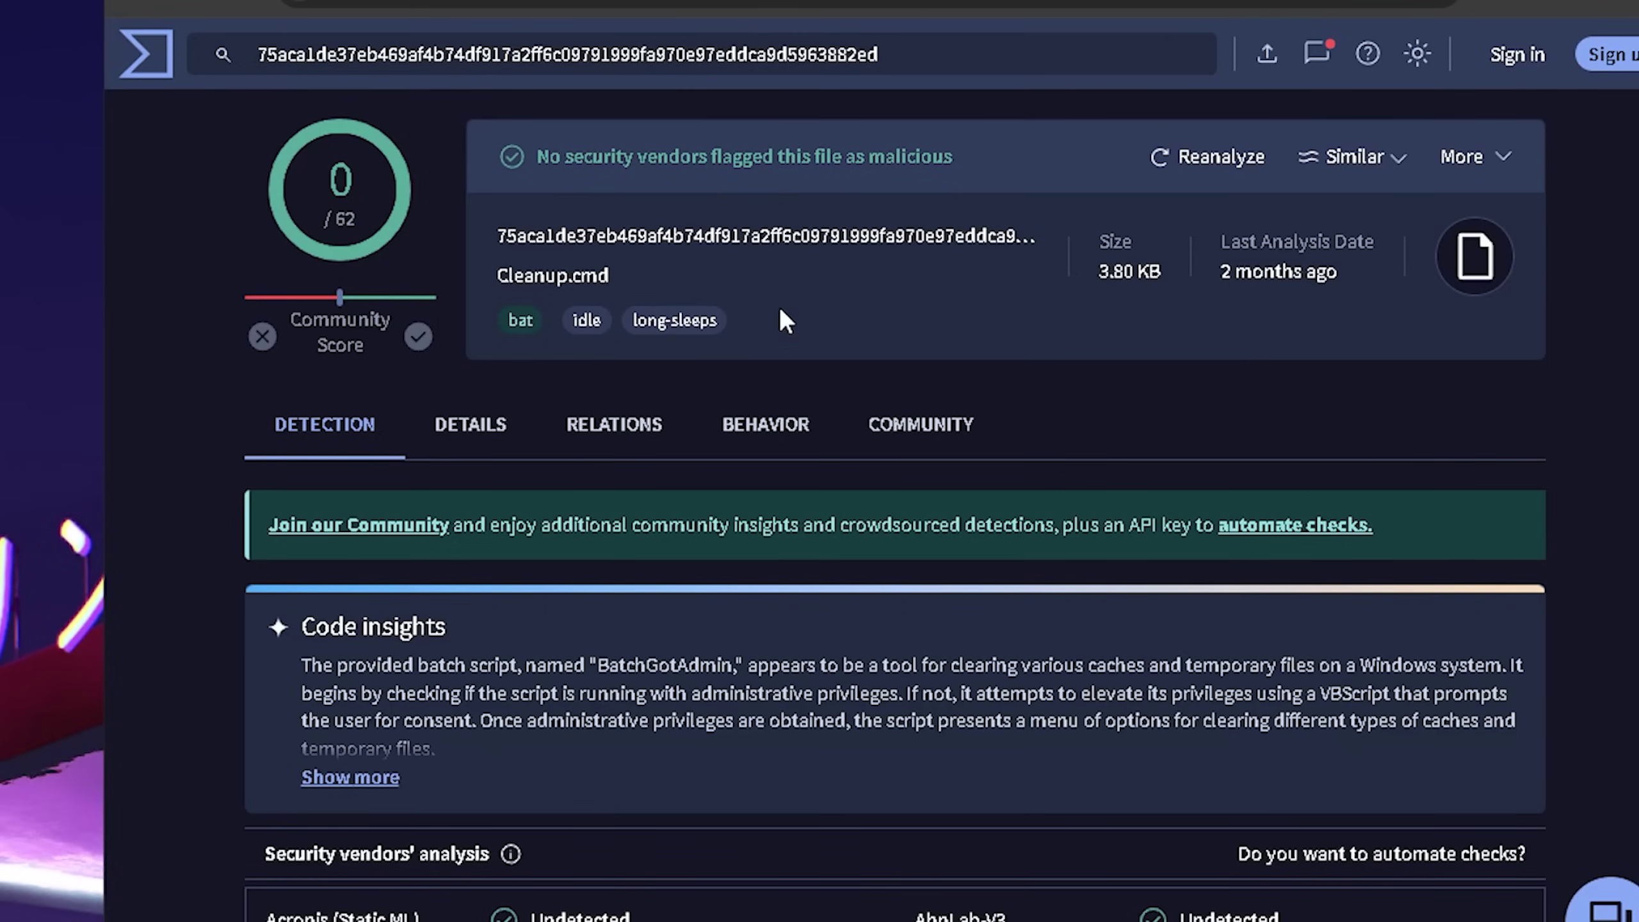
Review the code insights and security vendors' analysis for Cleanup.cmd on VirusTotal.
{"action": "scroll", "coordinate": [241, 427], "scroll_direction": "down", "scroll_amount": 5}
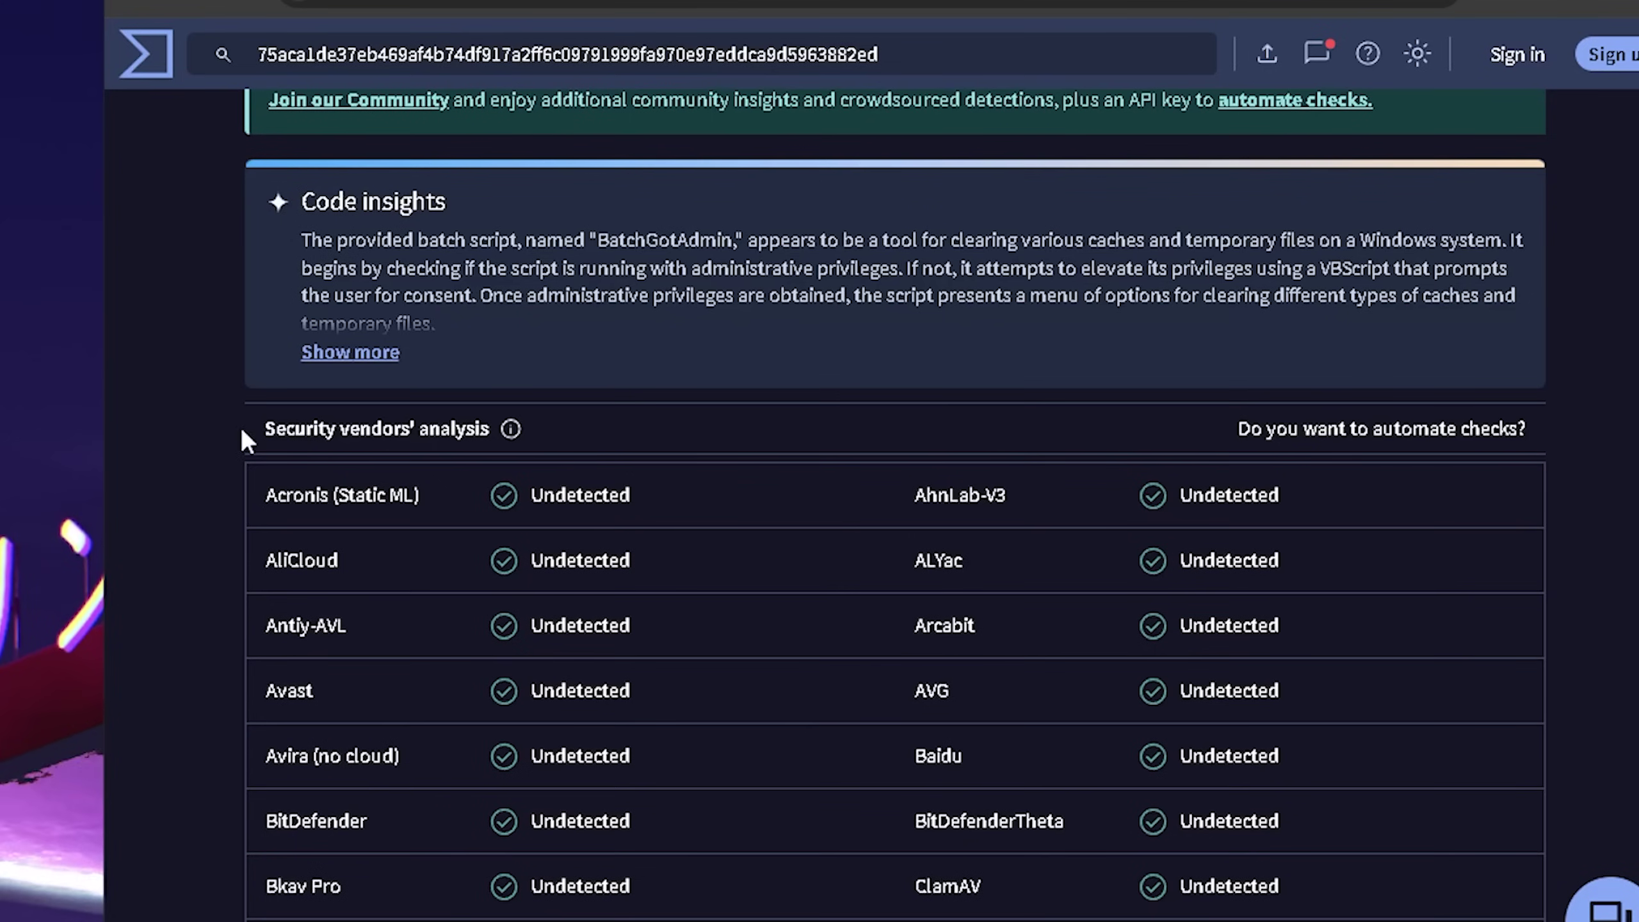
{"action": "scroll", "coordinate": [241, 427], "scroll_direction": "up", "scroll_amount": 5}
{"action": "scroll", "coordinate": [761, 360], "scroll_direction": "down", "scroll_amount": 10}
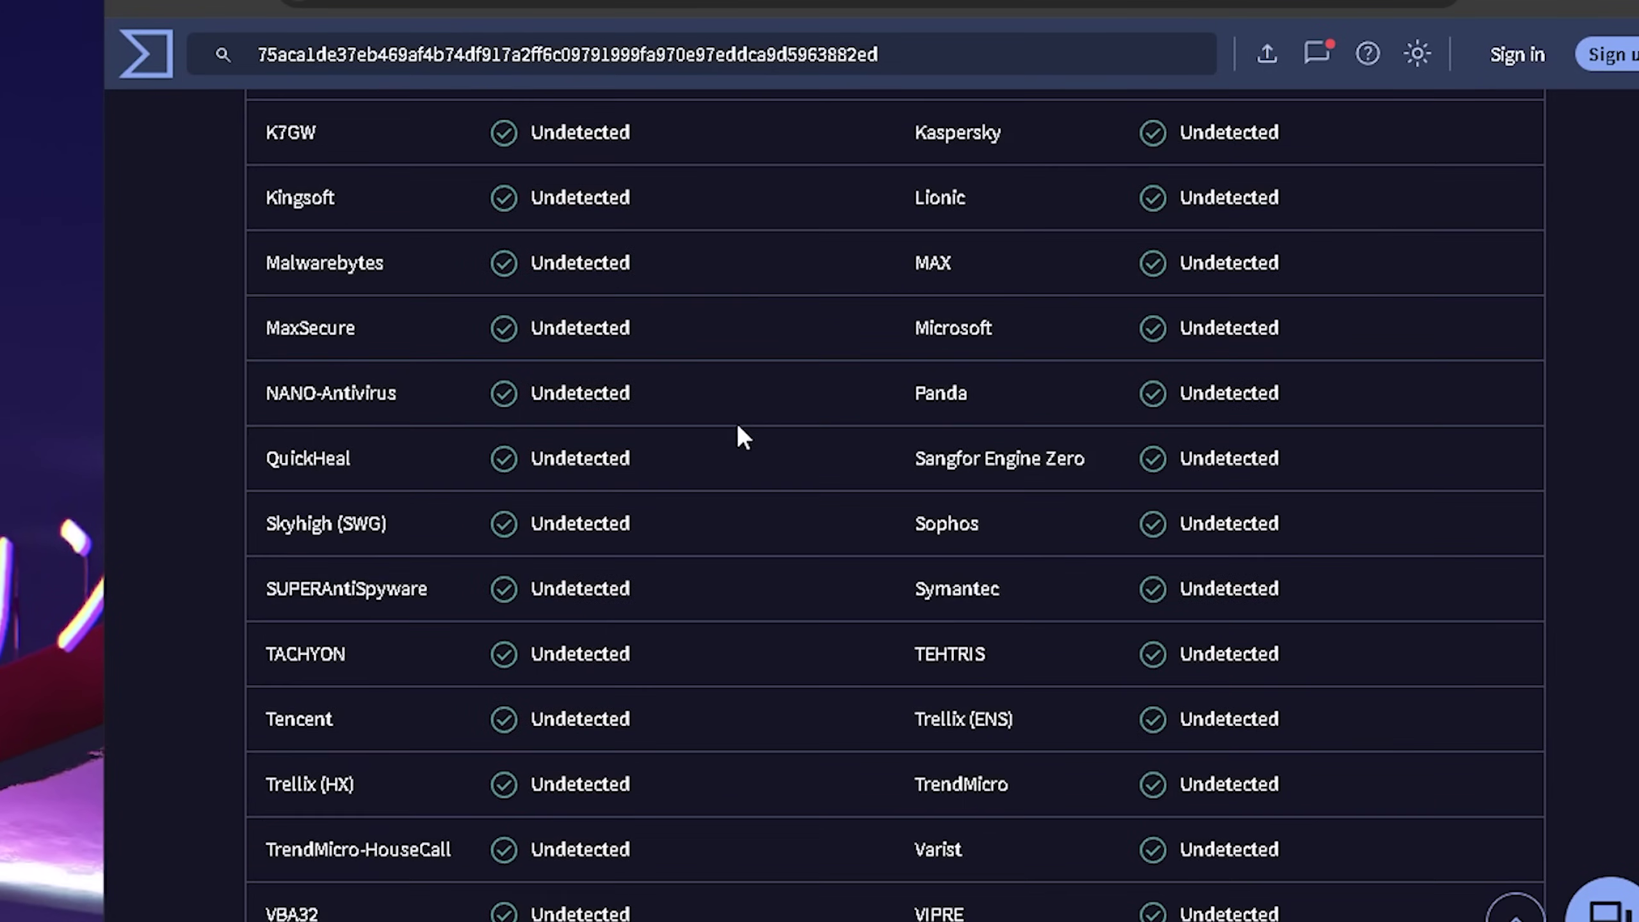
{"action": "scroll", "coordinate": [739, 436], "scroll_direction": "up", "scroll_amount": 6}
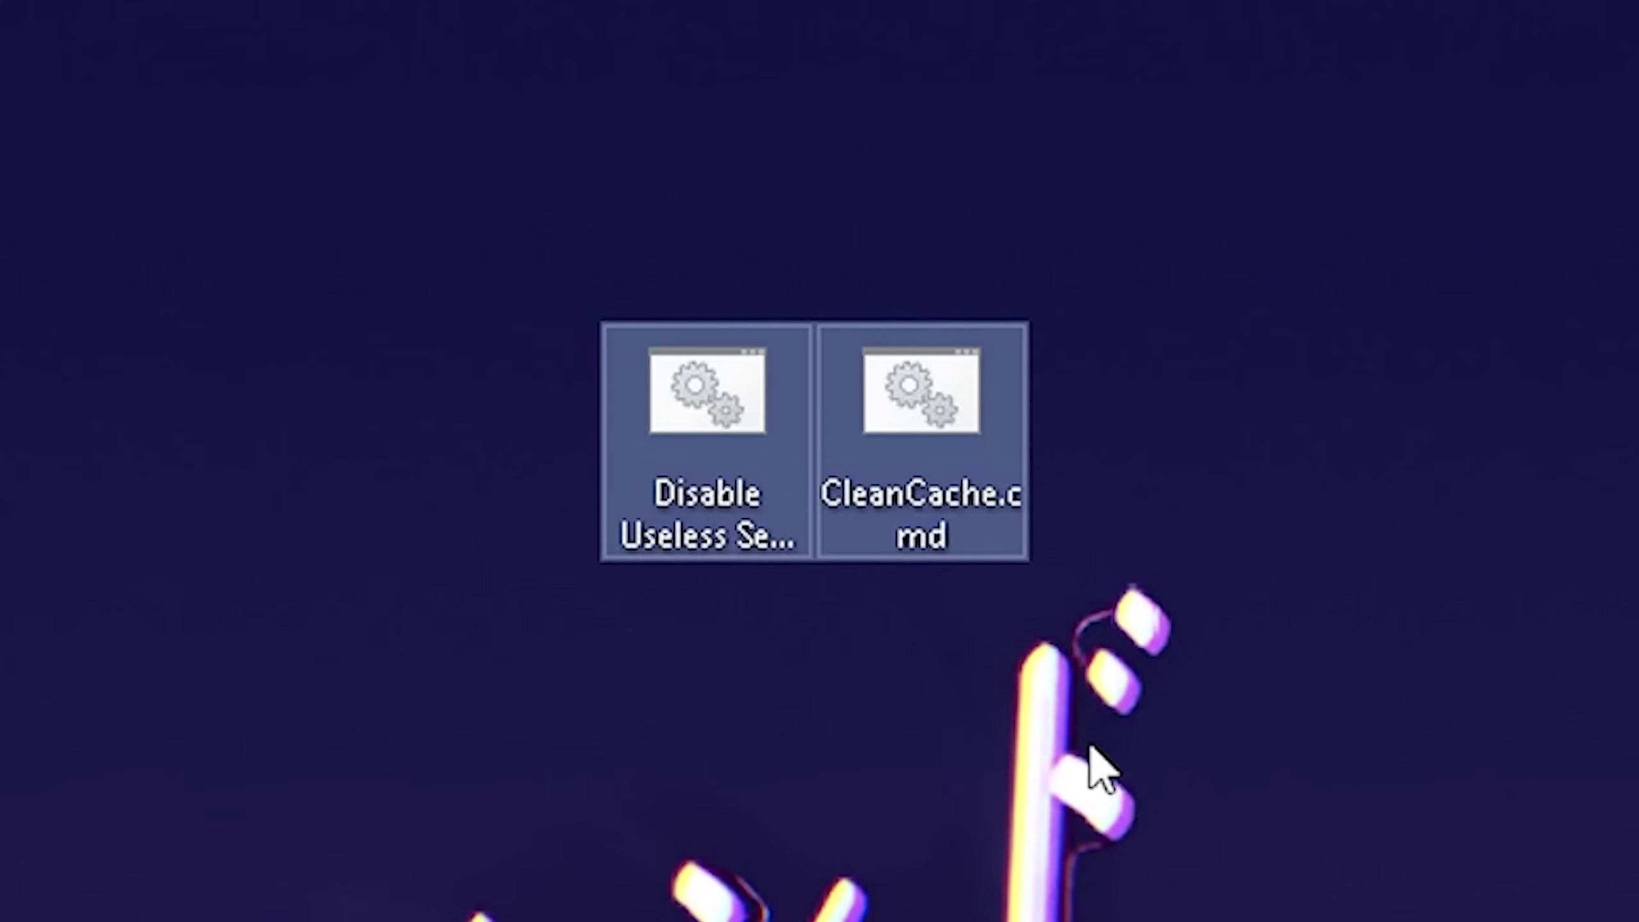
Run Disable Useless Services.bat from the desktop as administrator and allow it to make changes to the device.
{"action": "left_click", "coordinate": [1089, 754]}
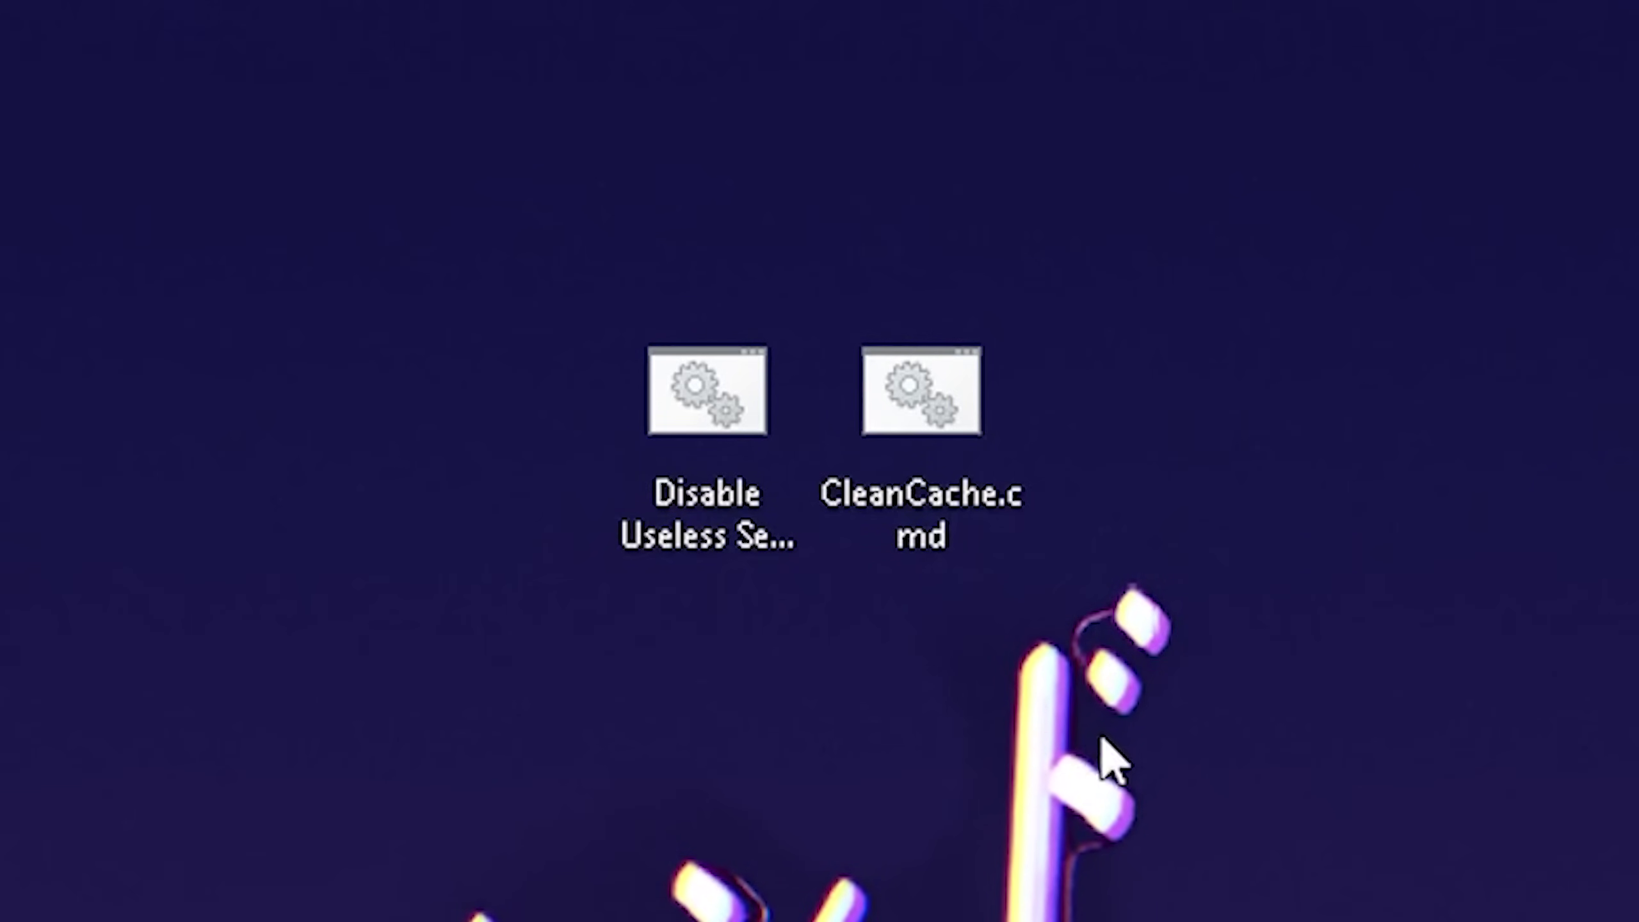
{"action": "right_click", "coordinate": [712, 460]}
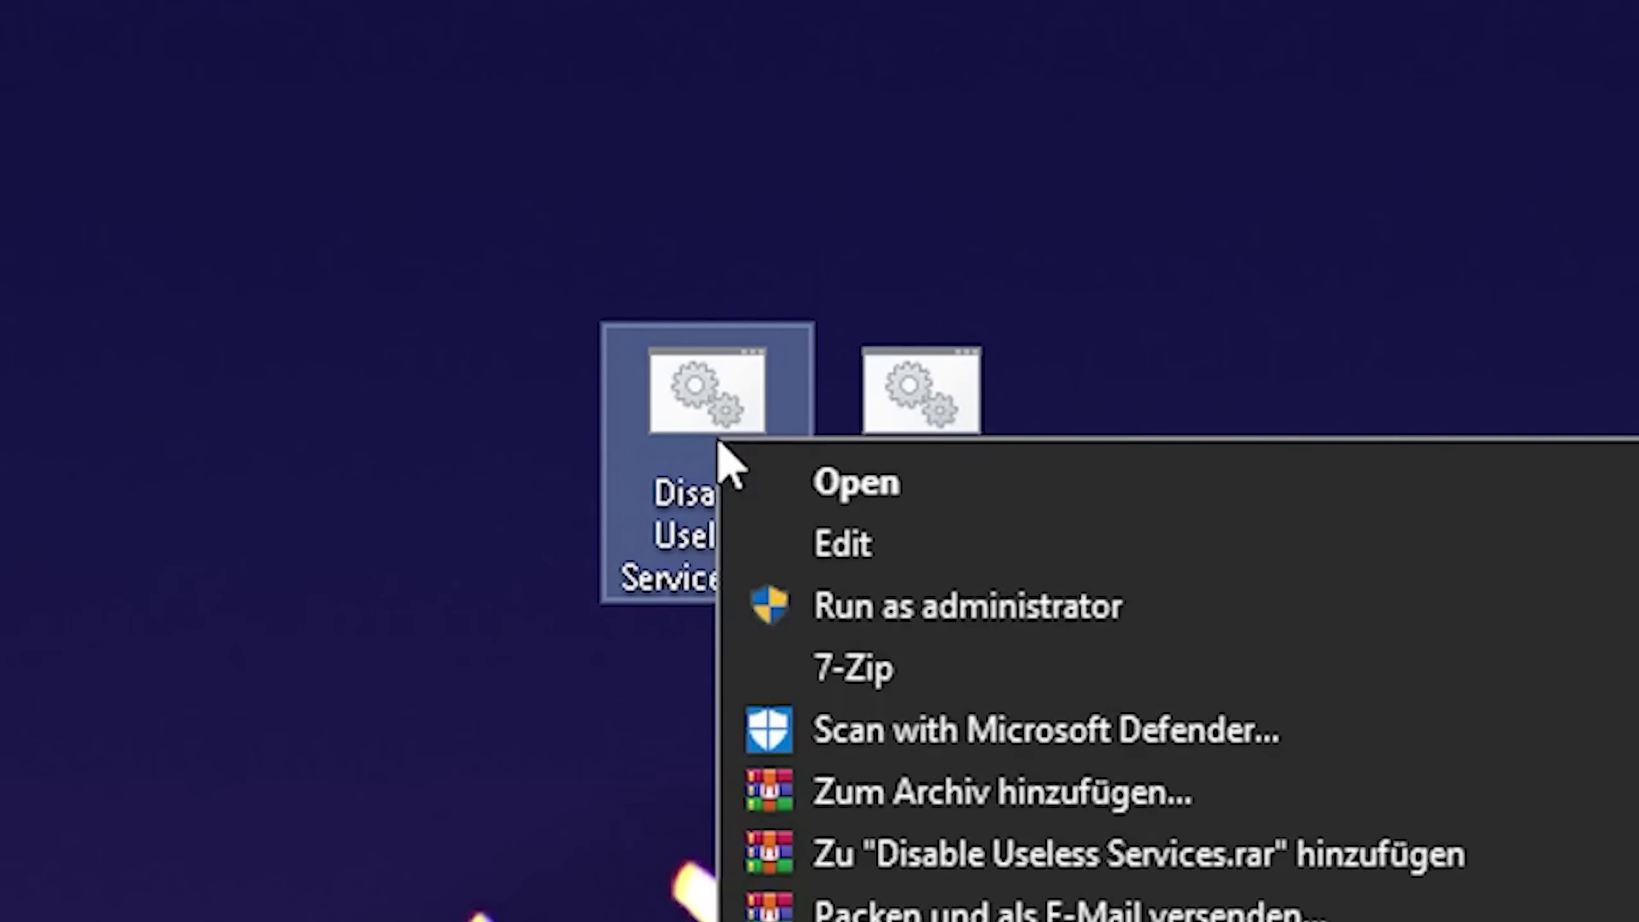
{"action": "left_click", "coordinate": [832, 607]}
{"action": "left_click", "coordinate": [662, 645]}
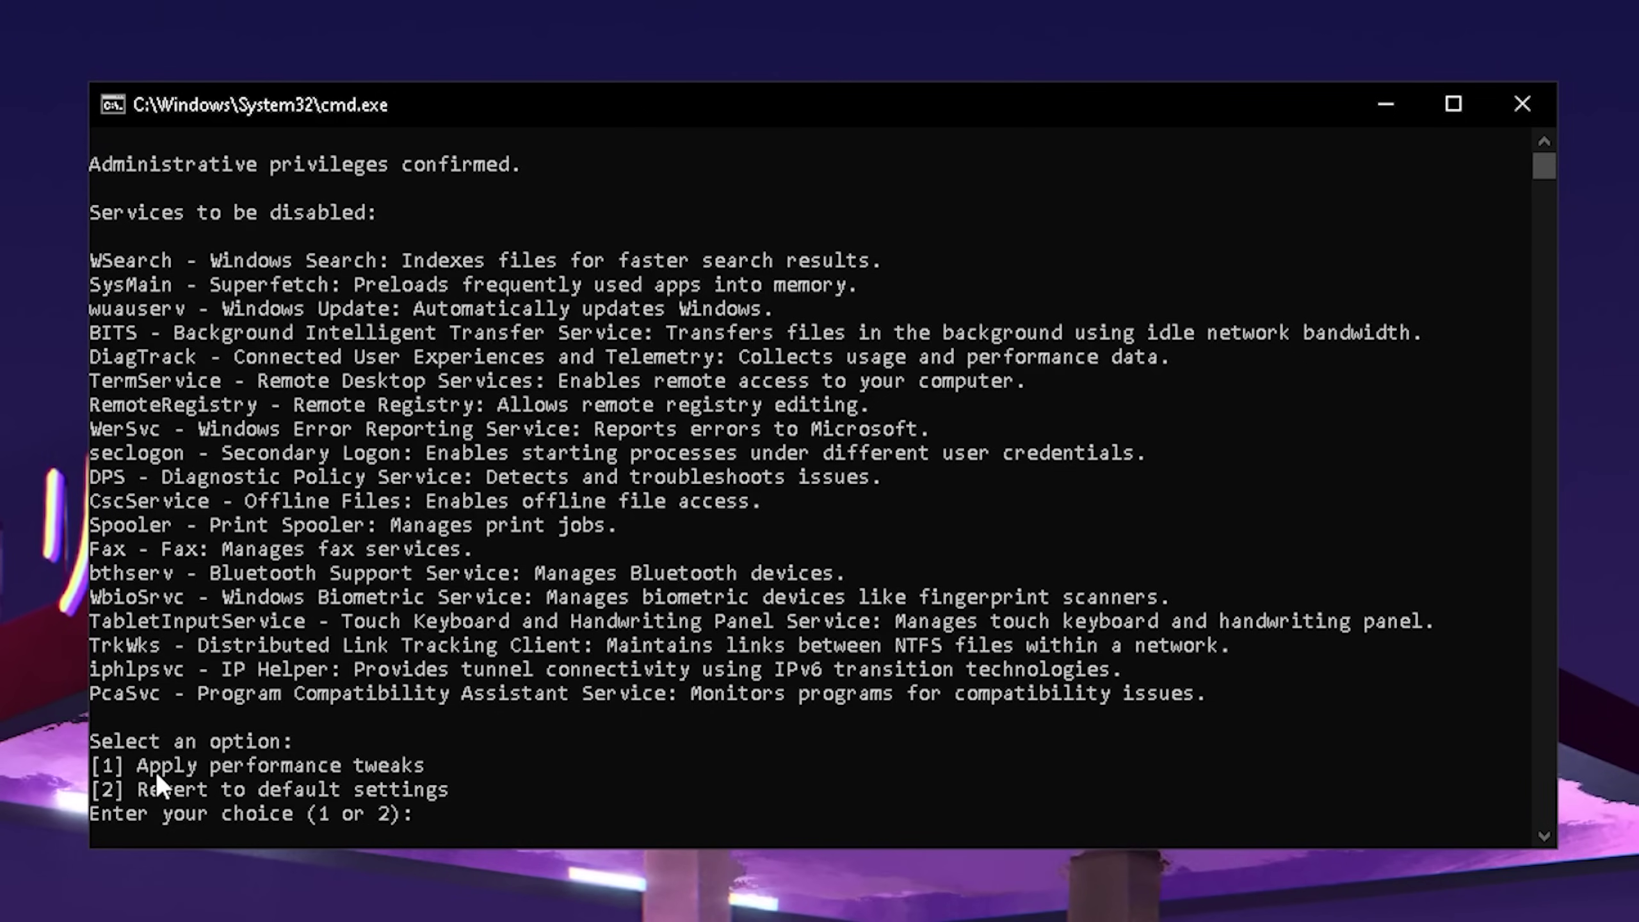
Choose option 1, Apply performance tweaks, to disable the listed Windows services.
{"action": "type", "text": "1"}
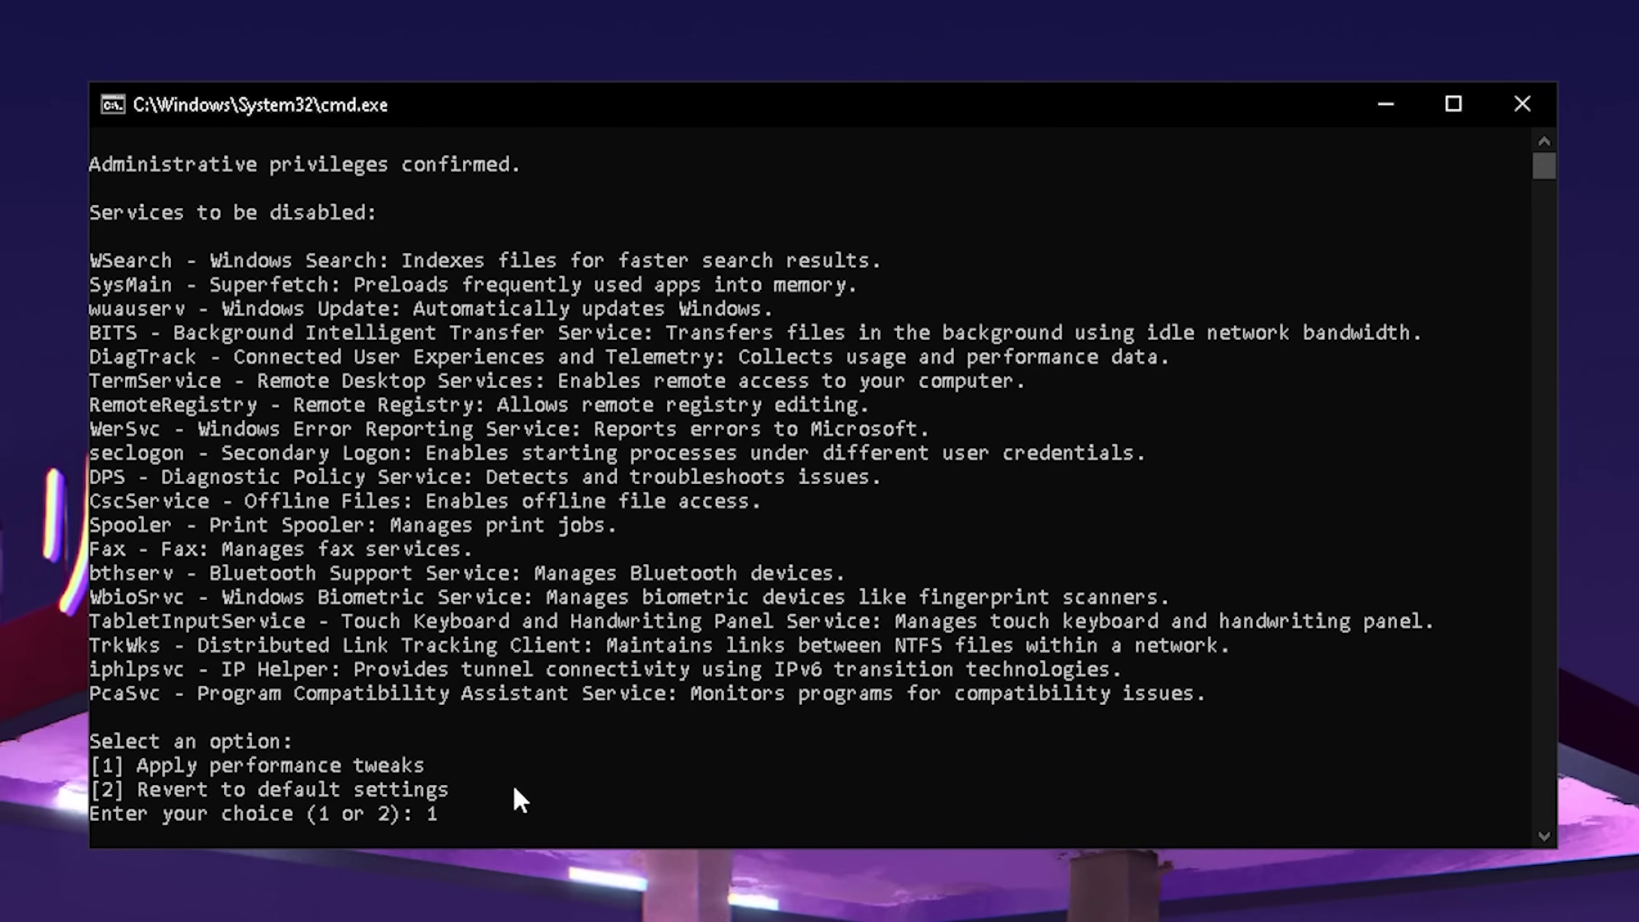
{"action": "key", "text": "BackSpace"}
{"action": "type", "text": "2"}
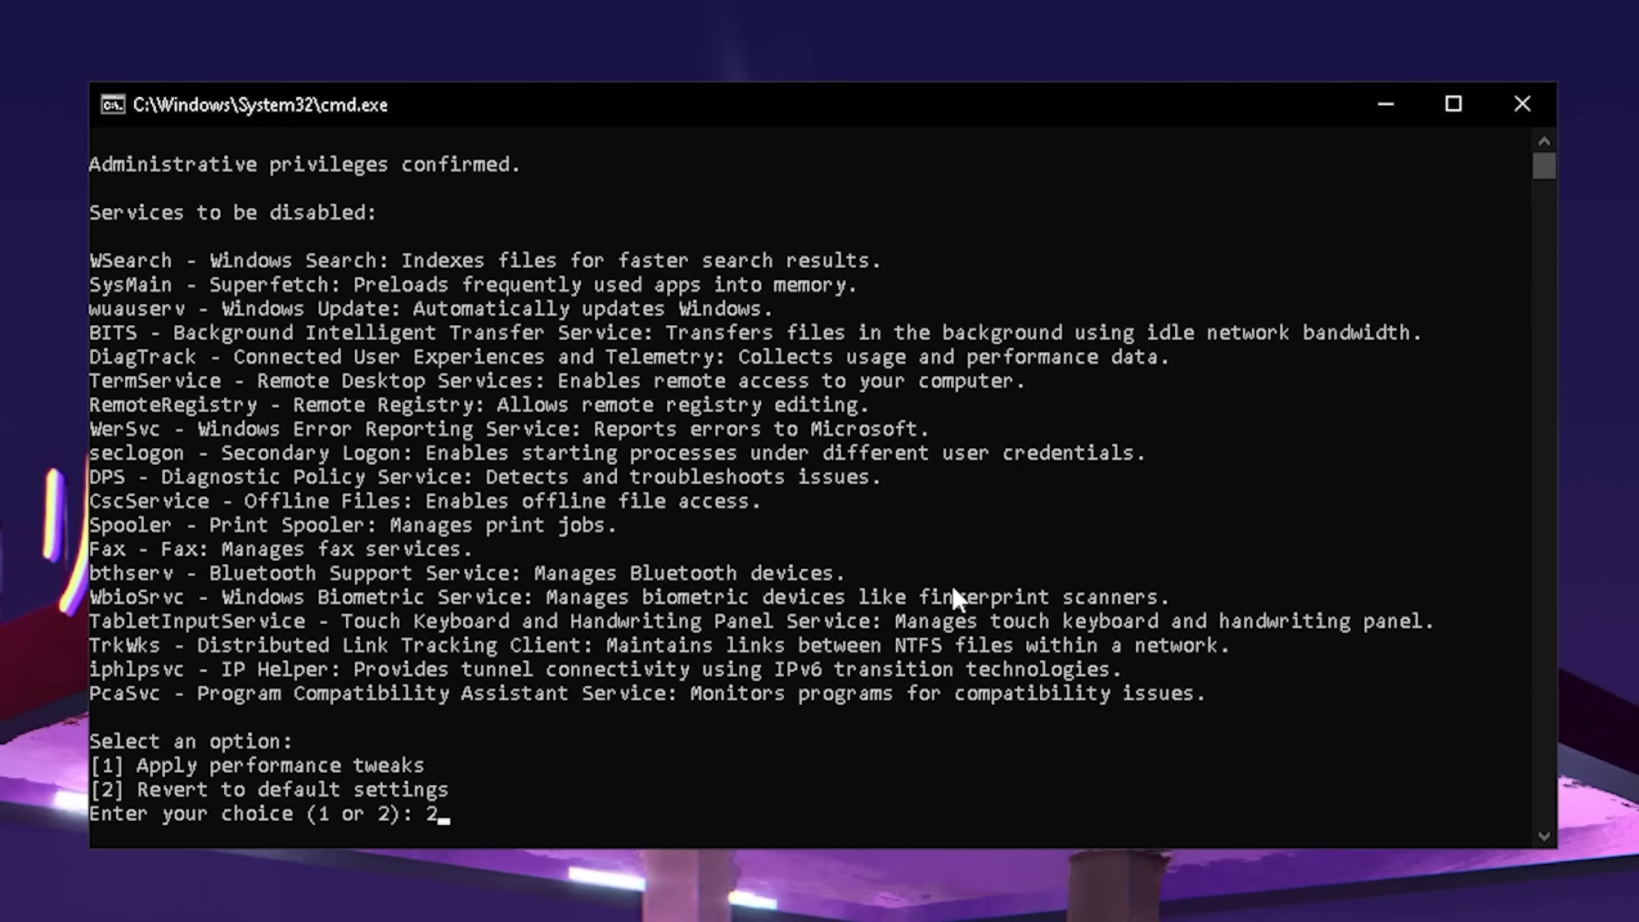
{"action": "key", "text": "BackSpace"}
{"action": "type", "text": "1"}
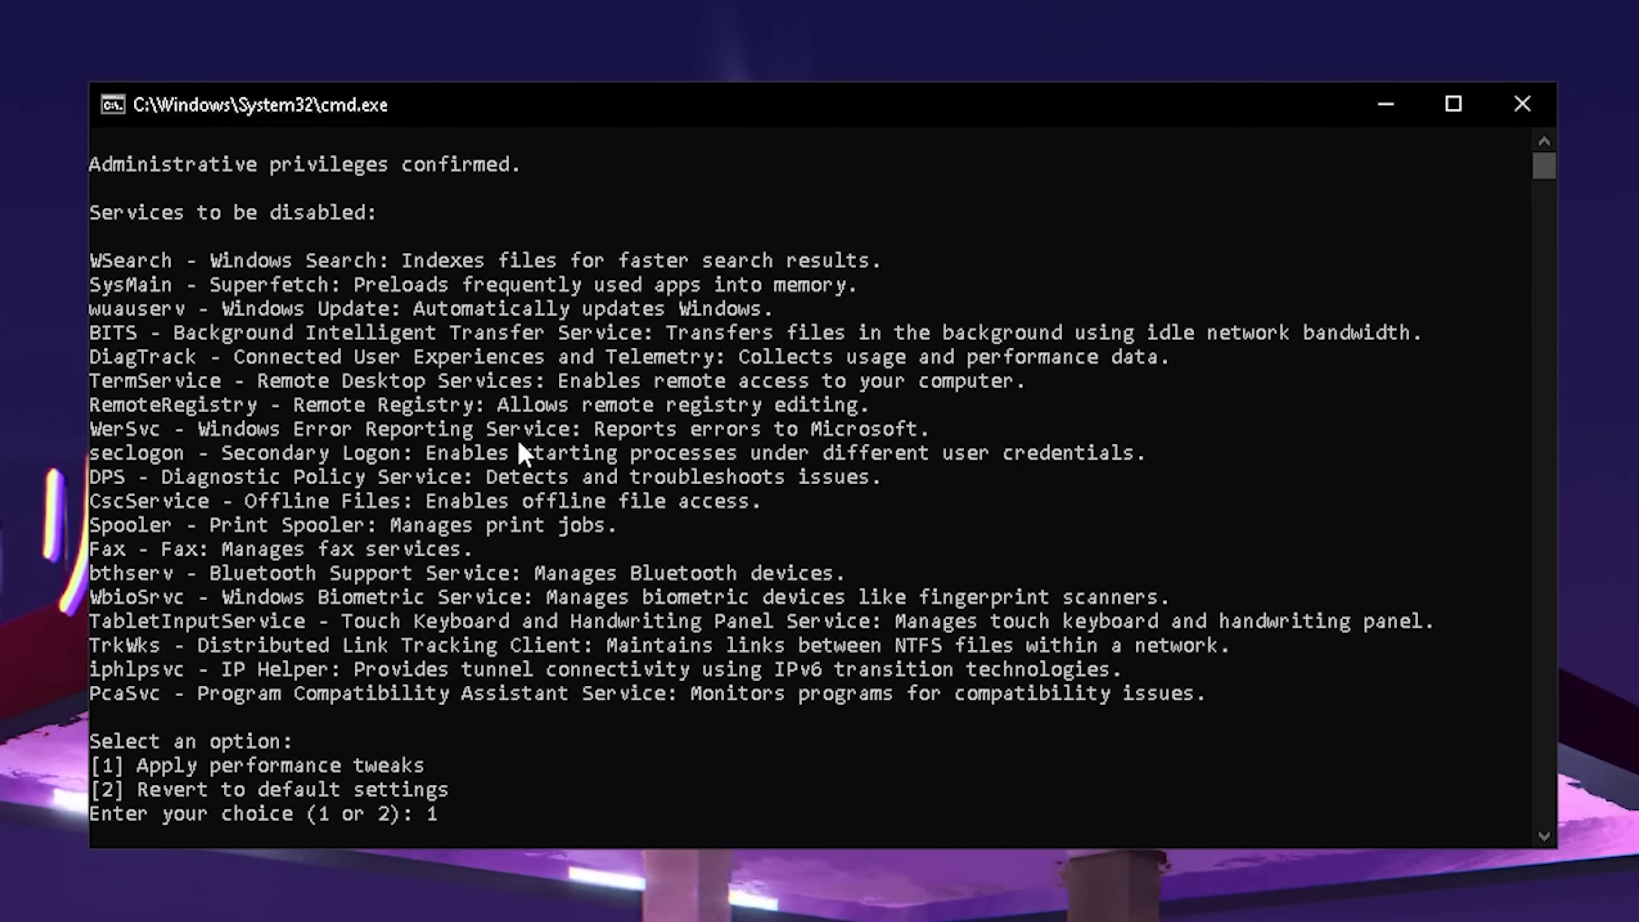
{"action": "key", "text": "Return"}
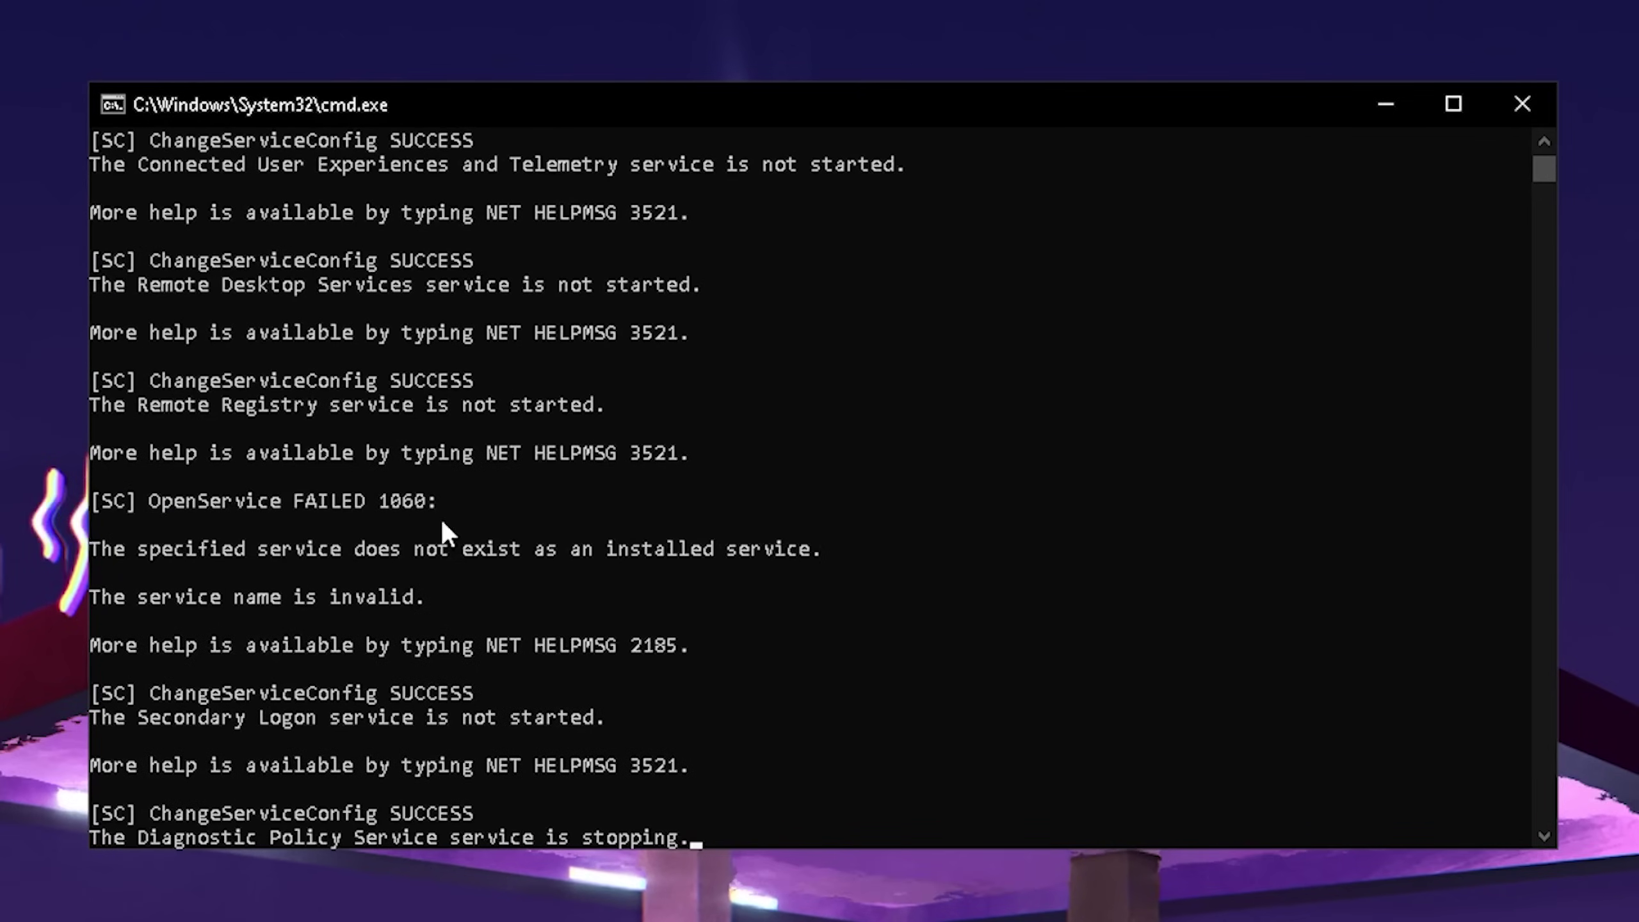
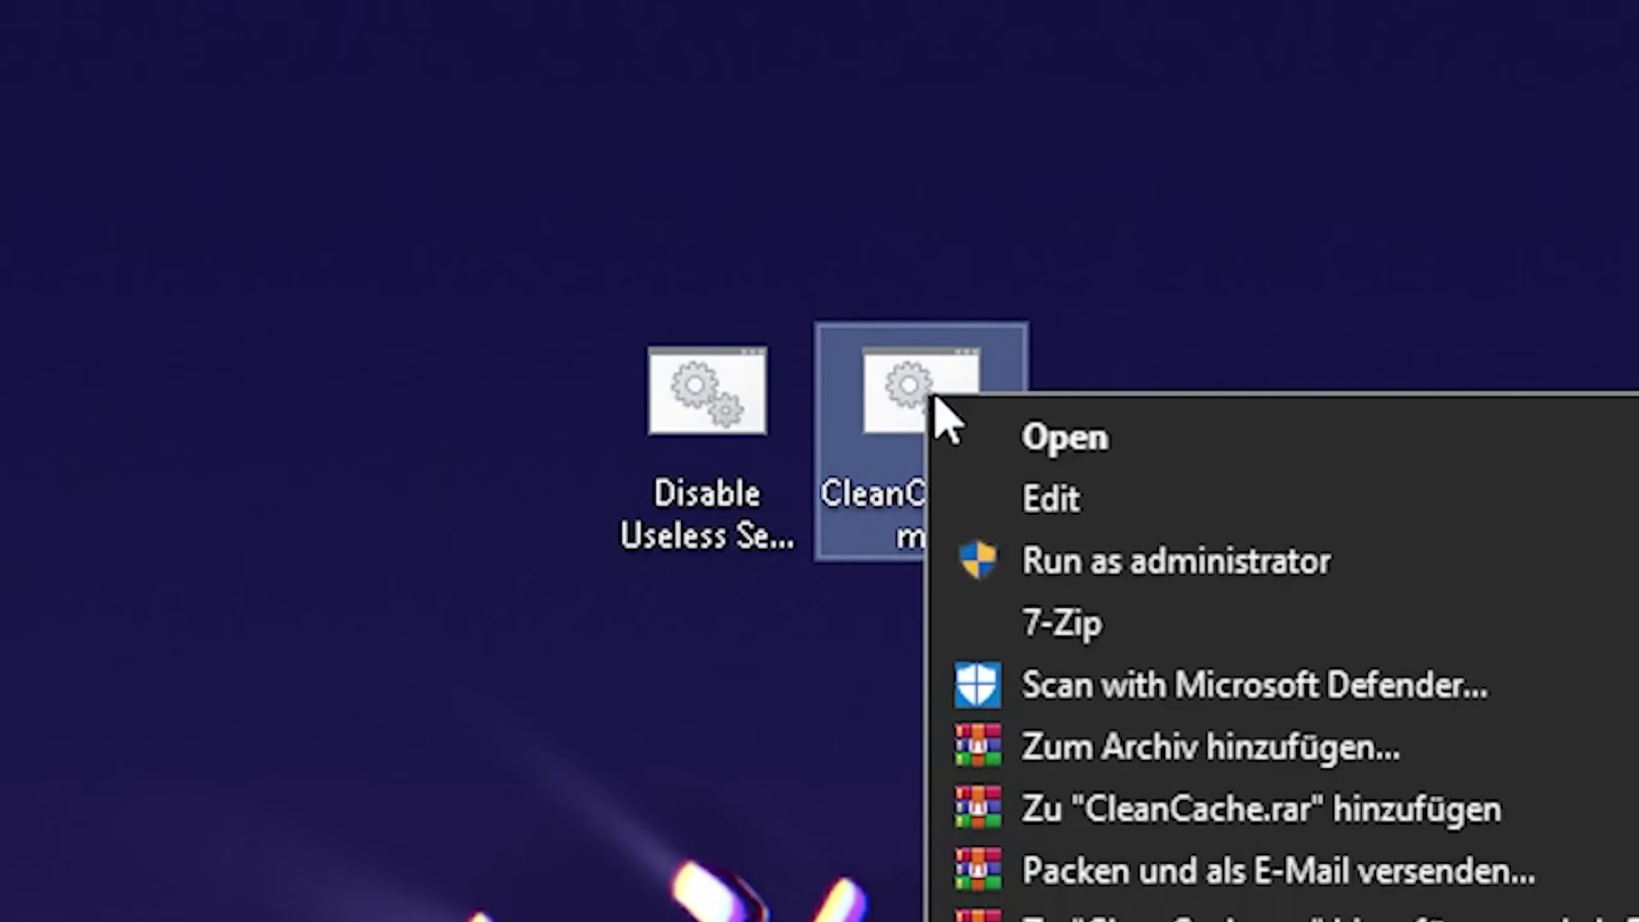
Run CleanCache.cmd as administrator, overriding the SmartScreen block and allowing it to make changes to the device.
{"action": "left_click", "coordinate": [1070, 563]}
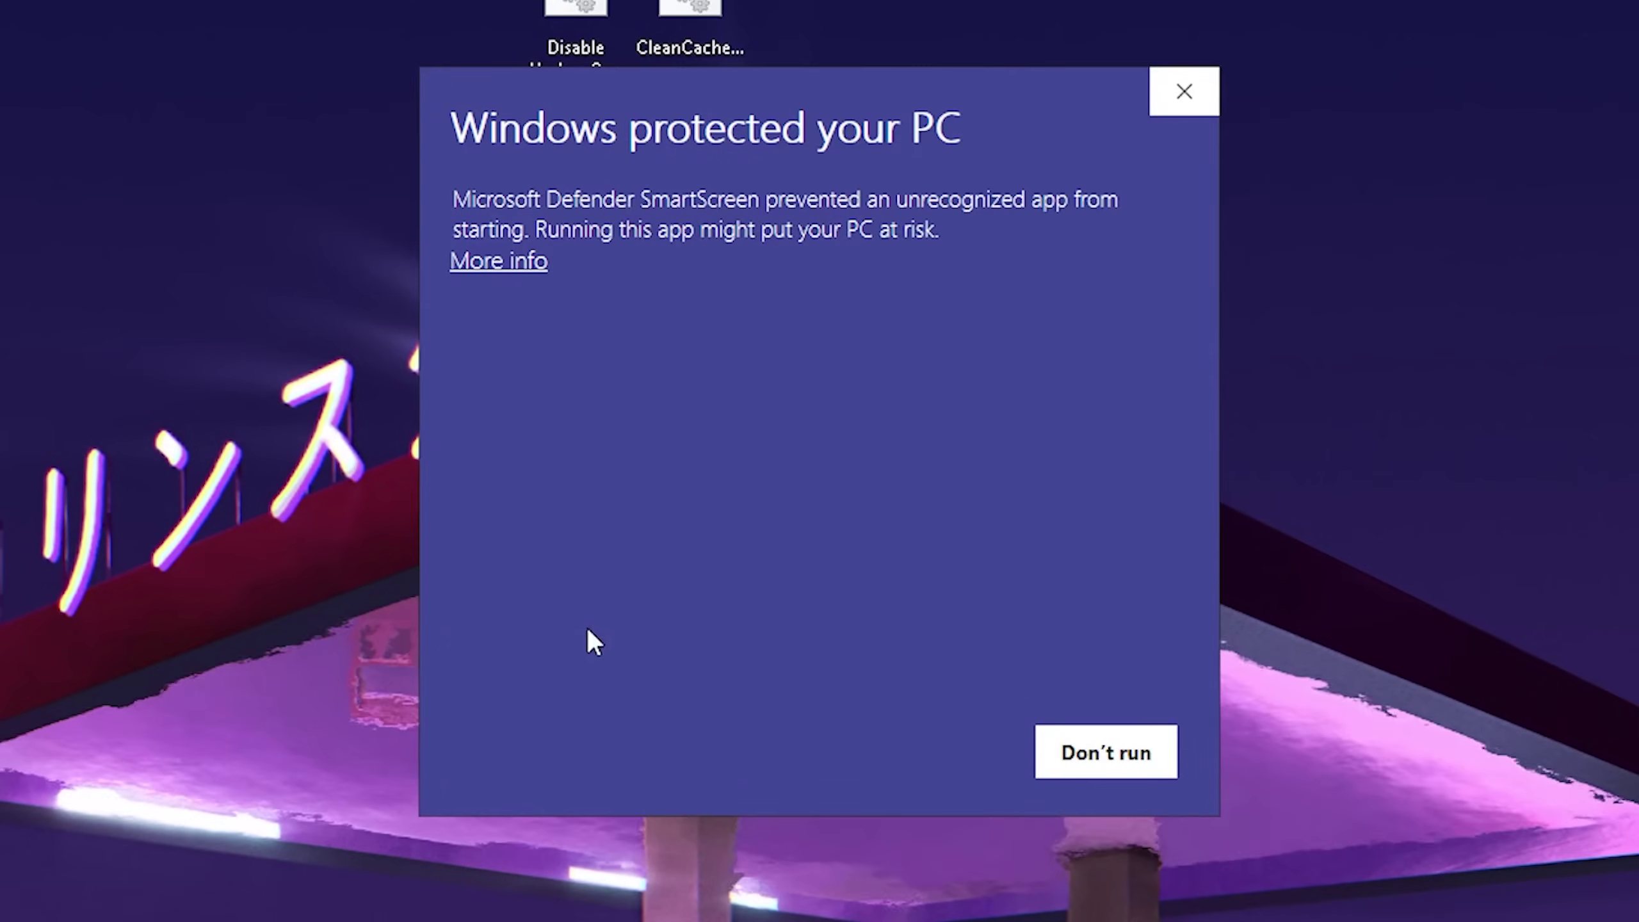
{"action": "left_click", "coordinate": [562, 892]}
{"action": "left_click", "coordinate": [913, 756]}
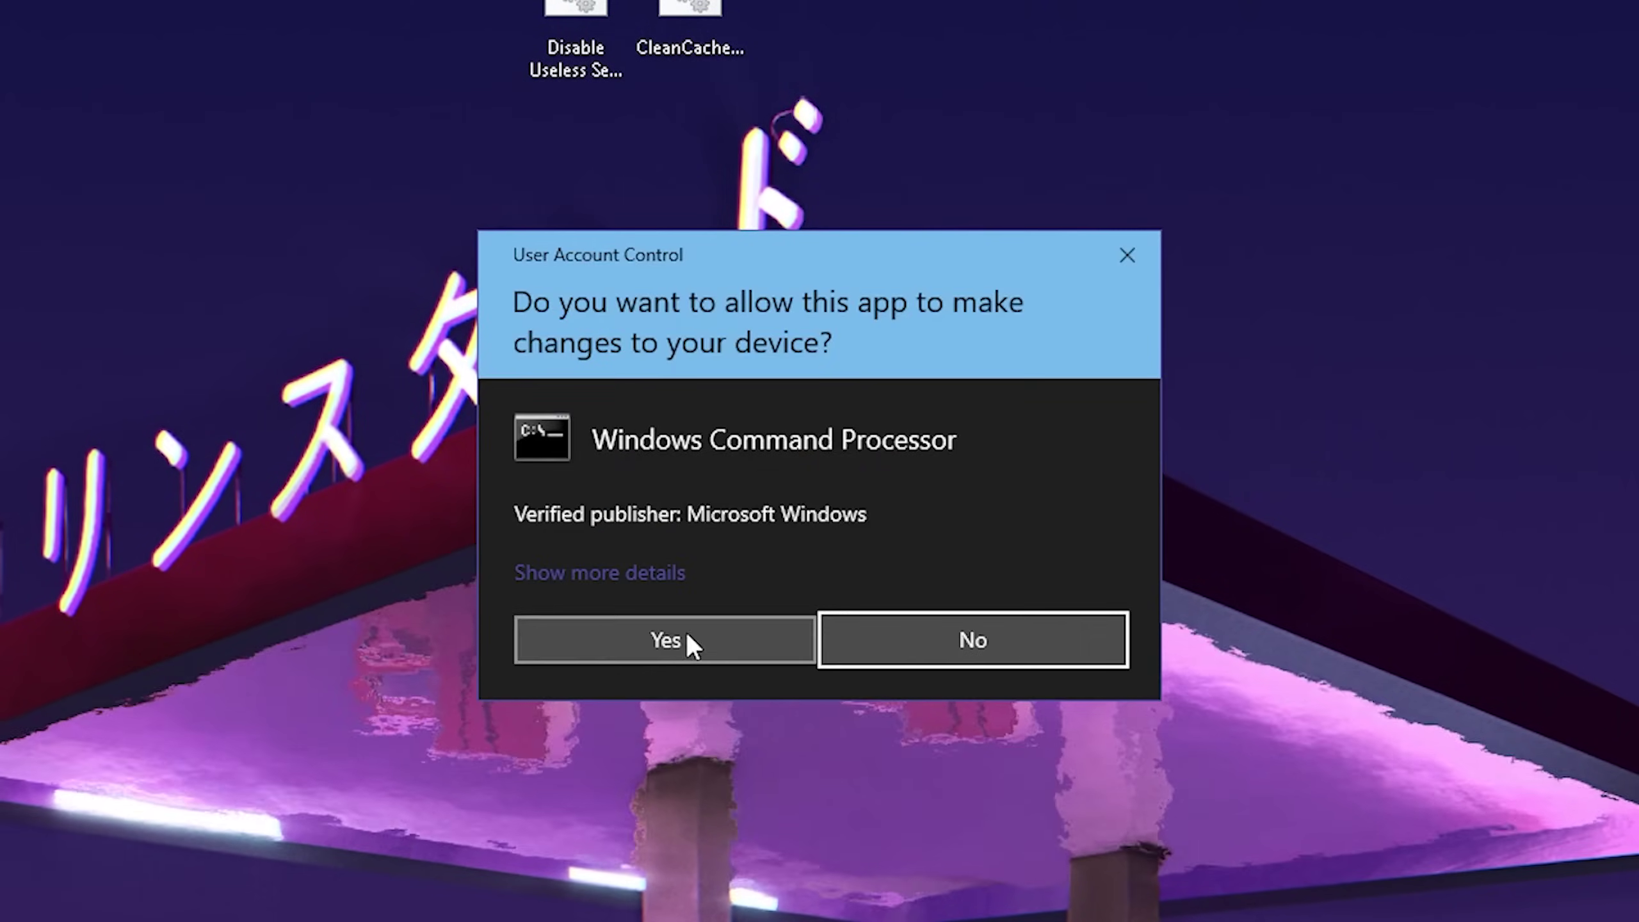
{"action": "left_click", "coordinate": [685, 648]}
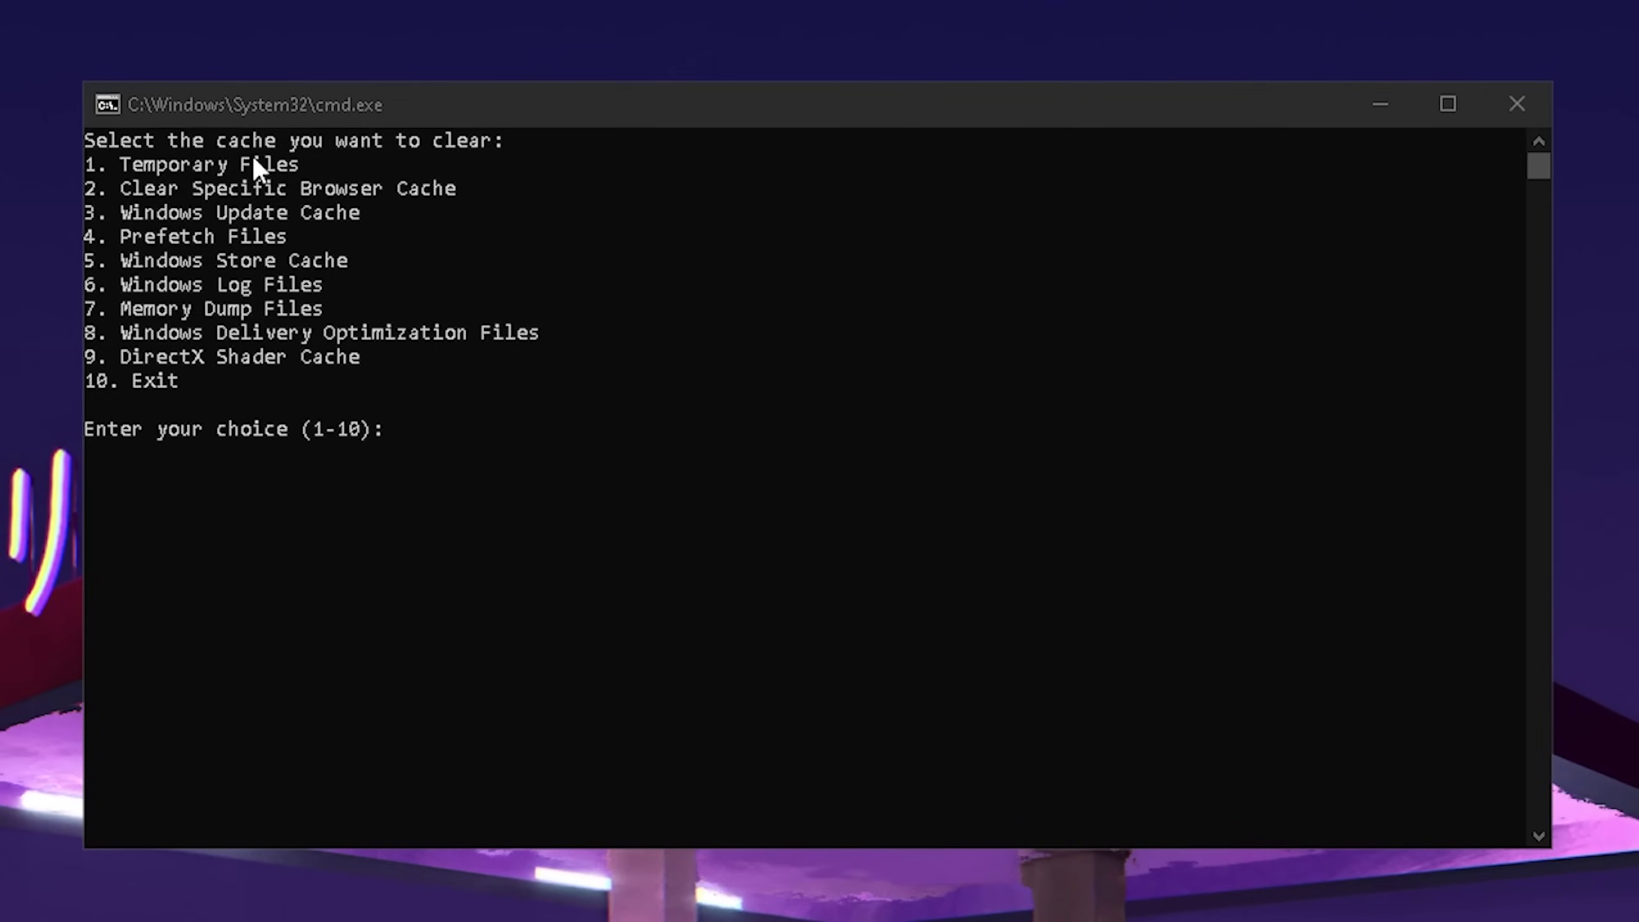
View the browsers offered under option 2, Clear Specific Browser Cache, and return to the main menu with option 5.
{"action": "left_click", "coordinate": [476, 428]}
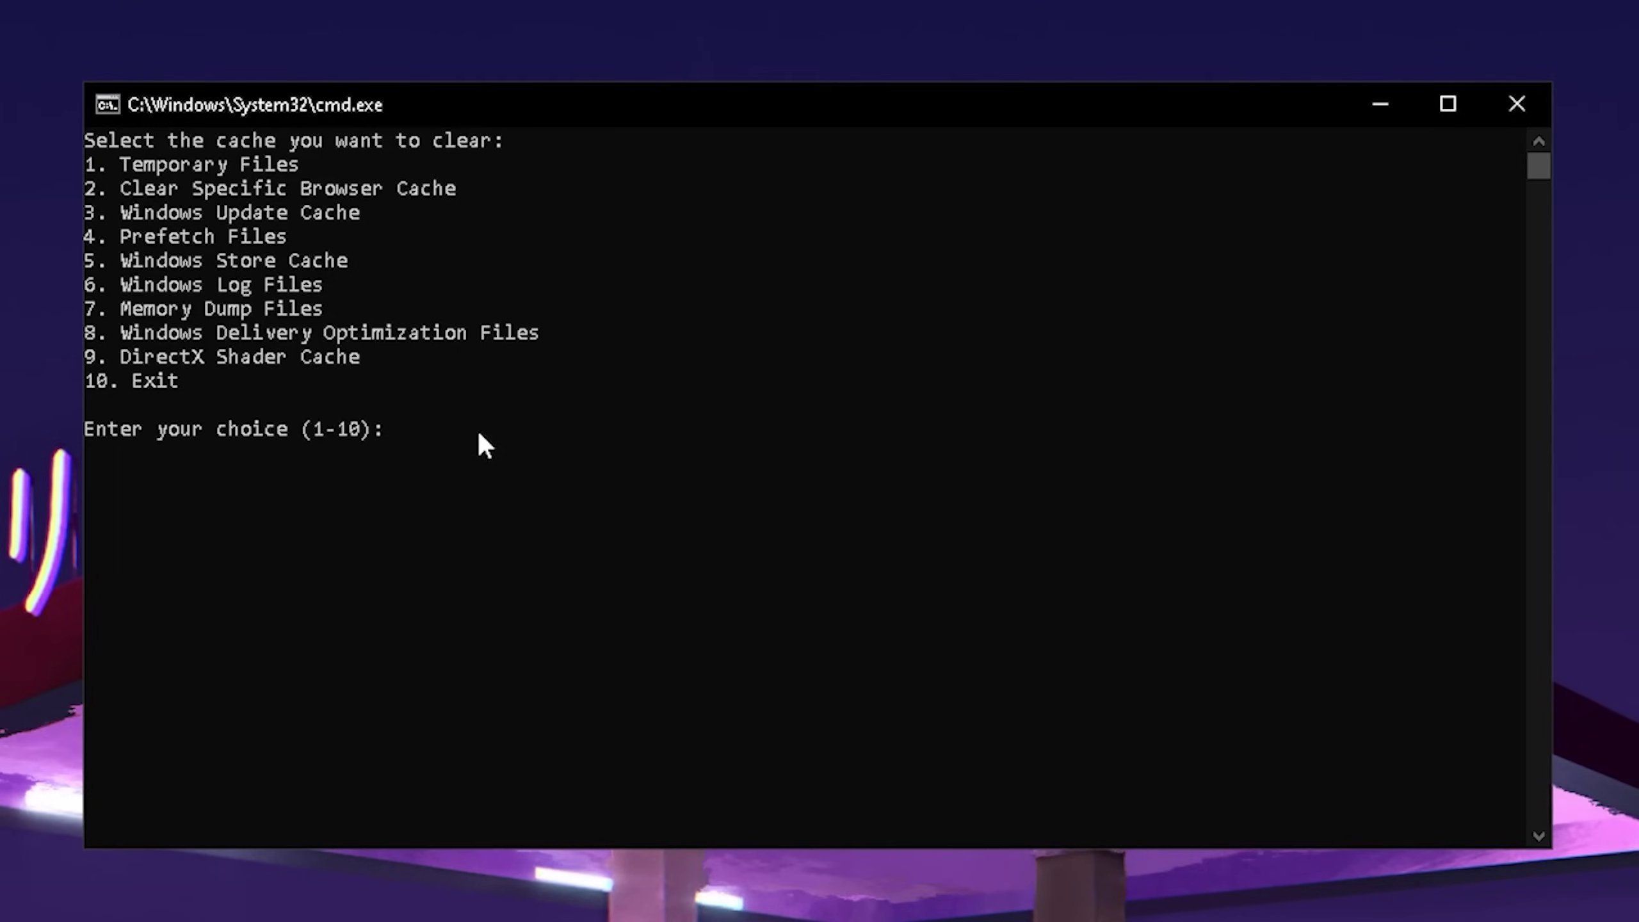
{"action": "type", "text": "2"}
{"action": "key", "text": "Return"}
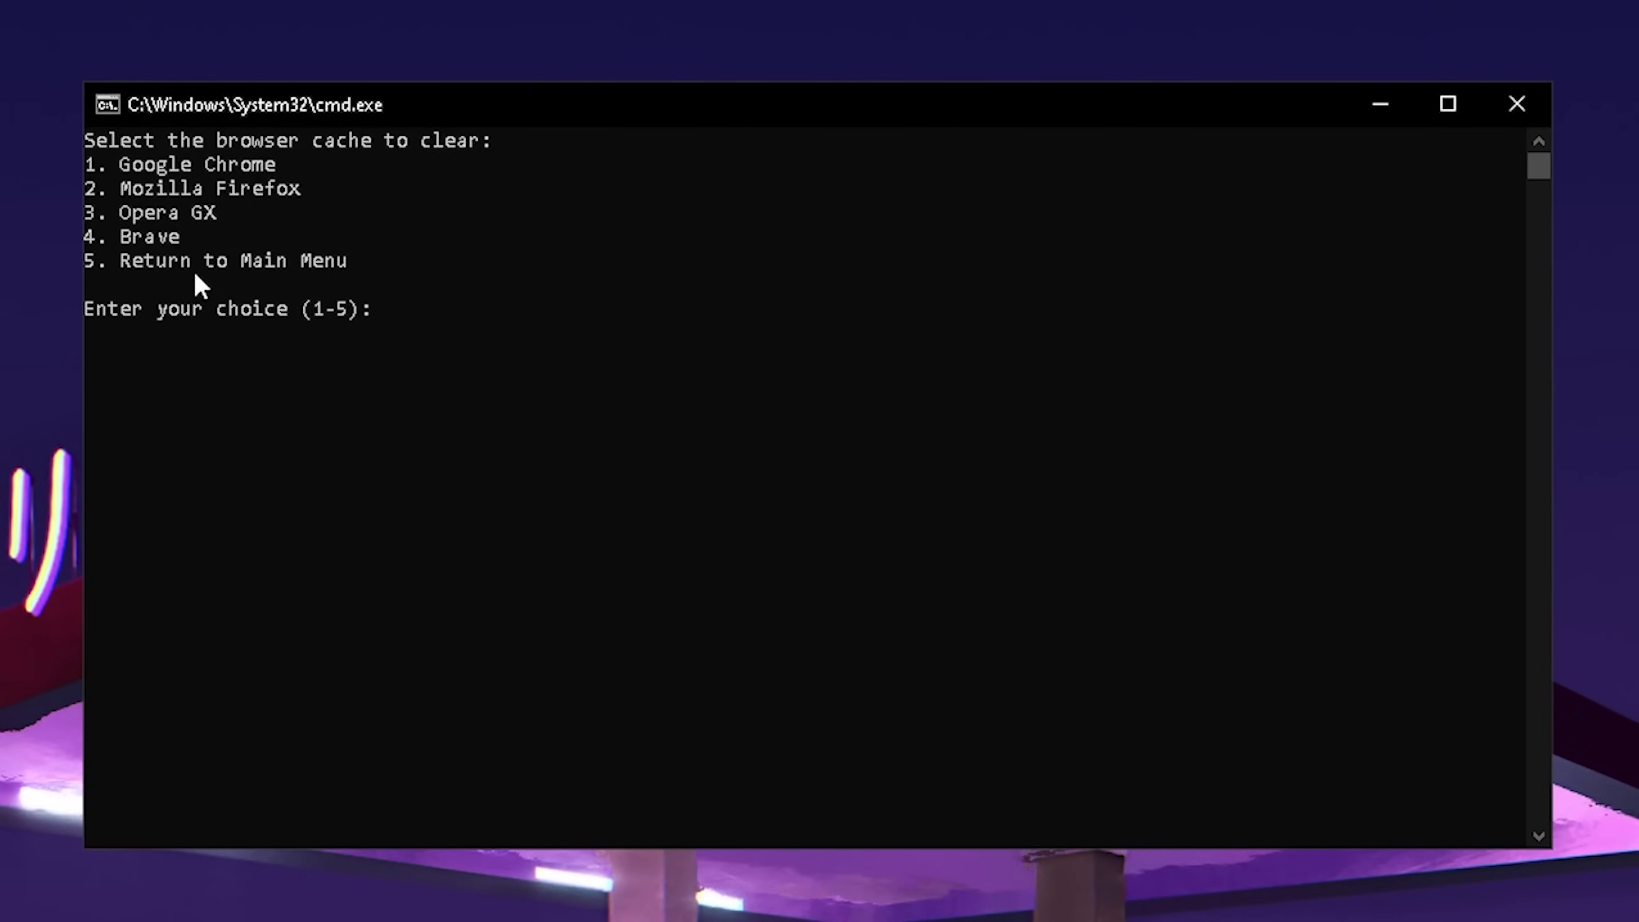
{"action": "type", "text": "5"}
{"action": "key", "text": "Return"}
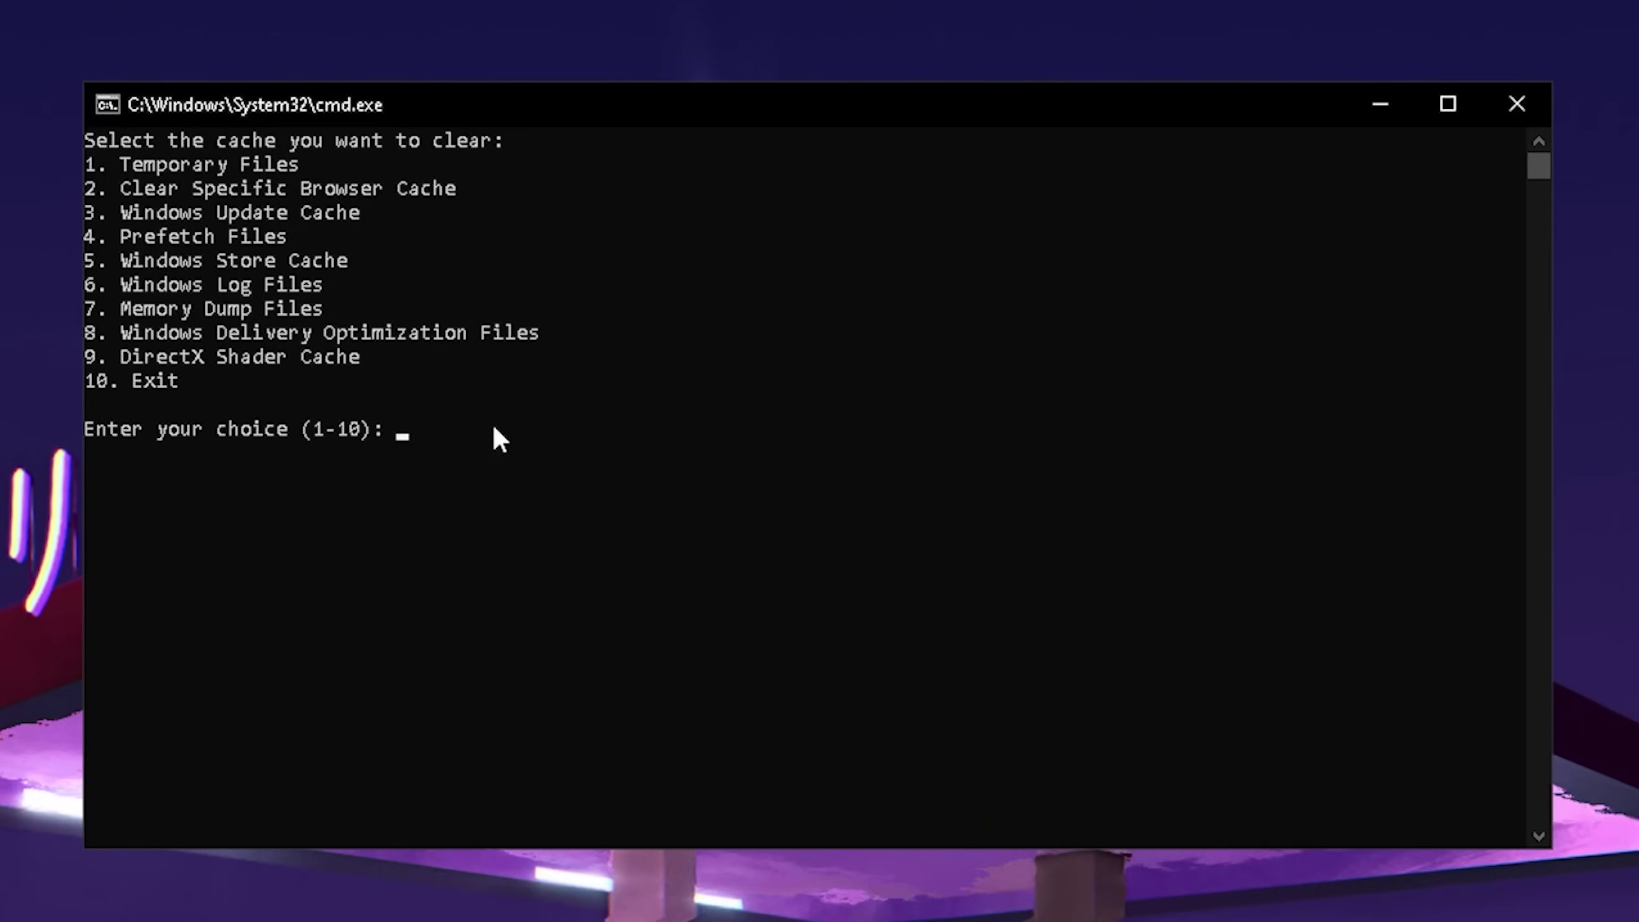
Clear the temporary files with option 1 and the Windows Update cache with option 3.
{"action": "type", "text": "1"}
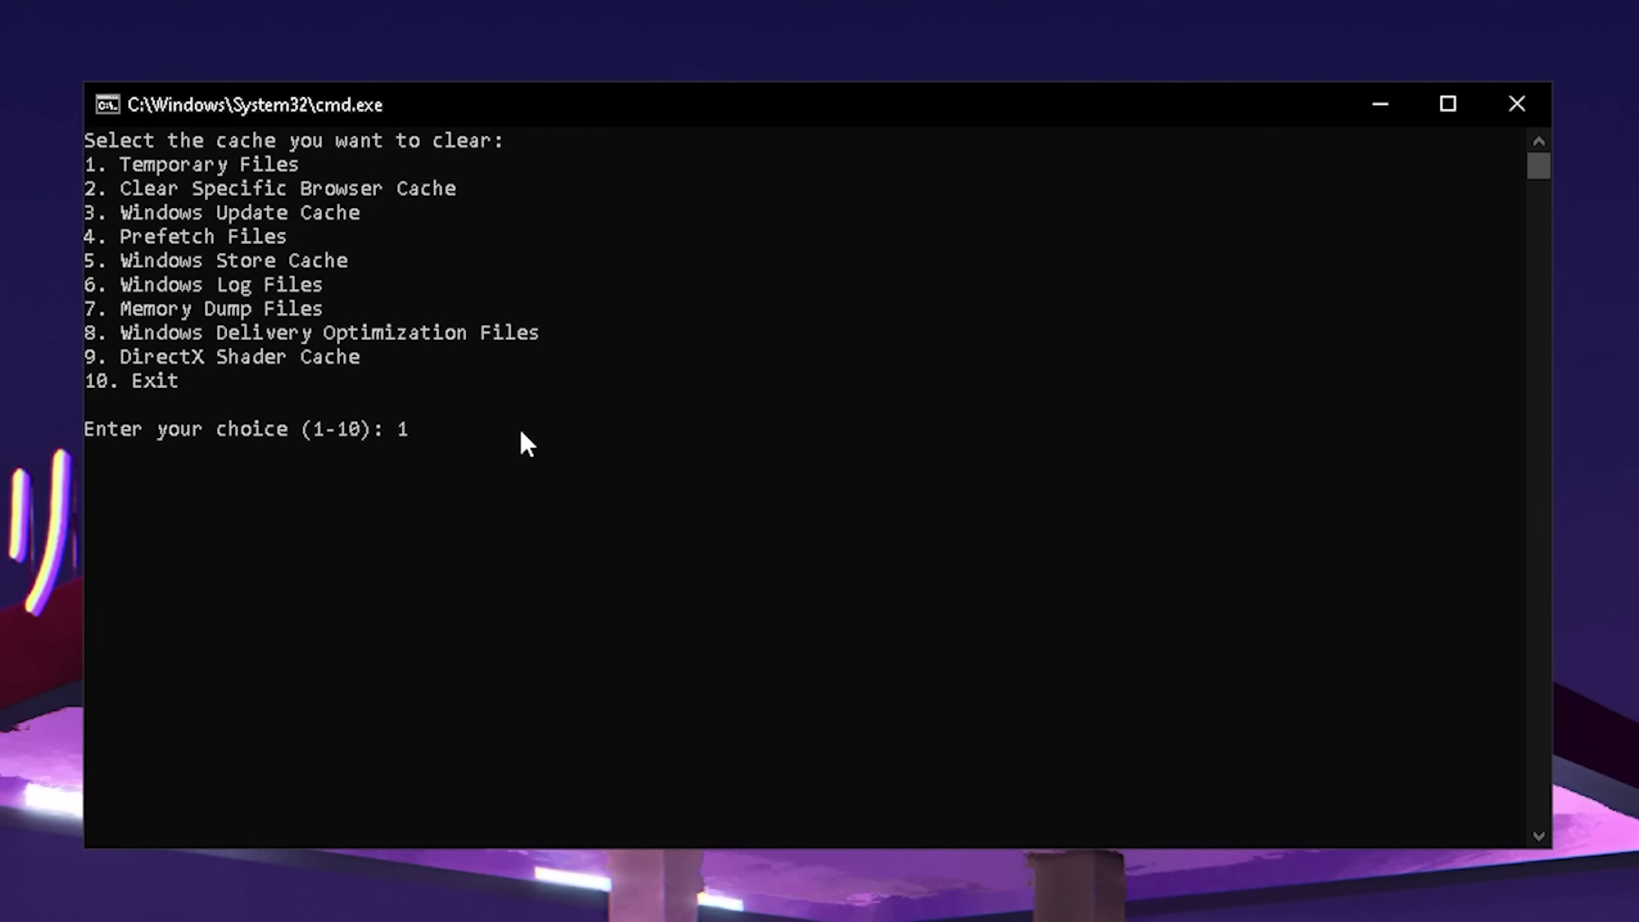
{"action": "key", "text": "Return"}
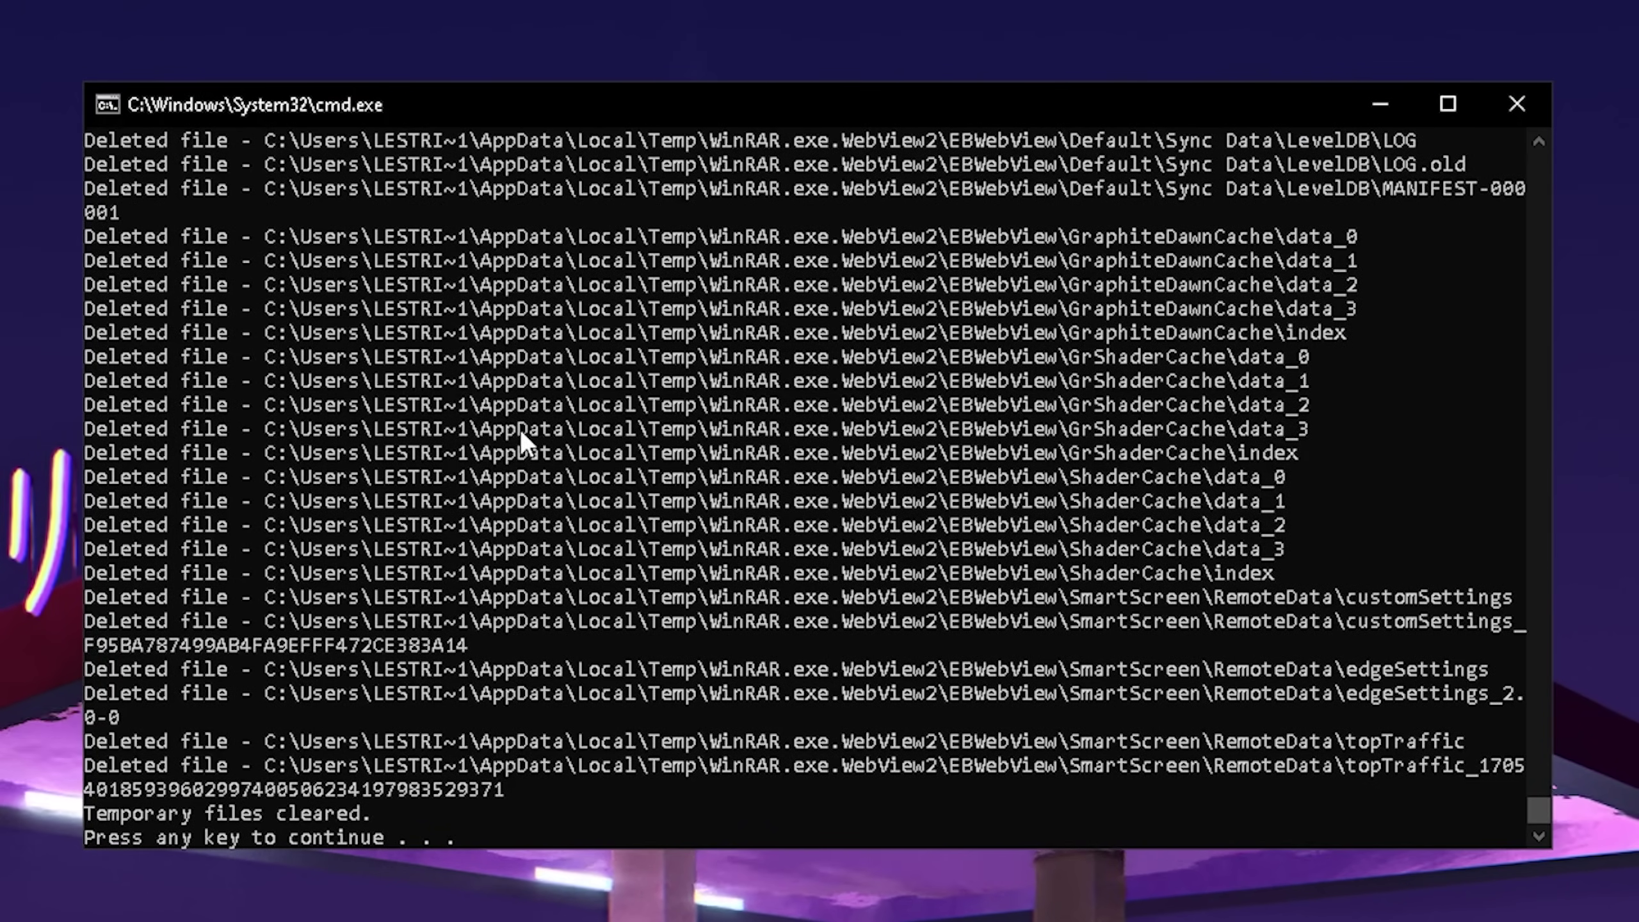
{"action": "key", "text": "Return"}
{"action": "type", "text": "3"}
{"action": "key", "text": "Return"}
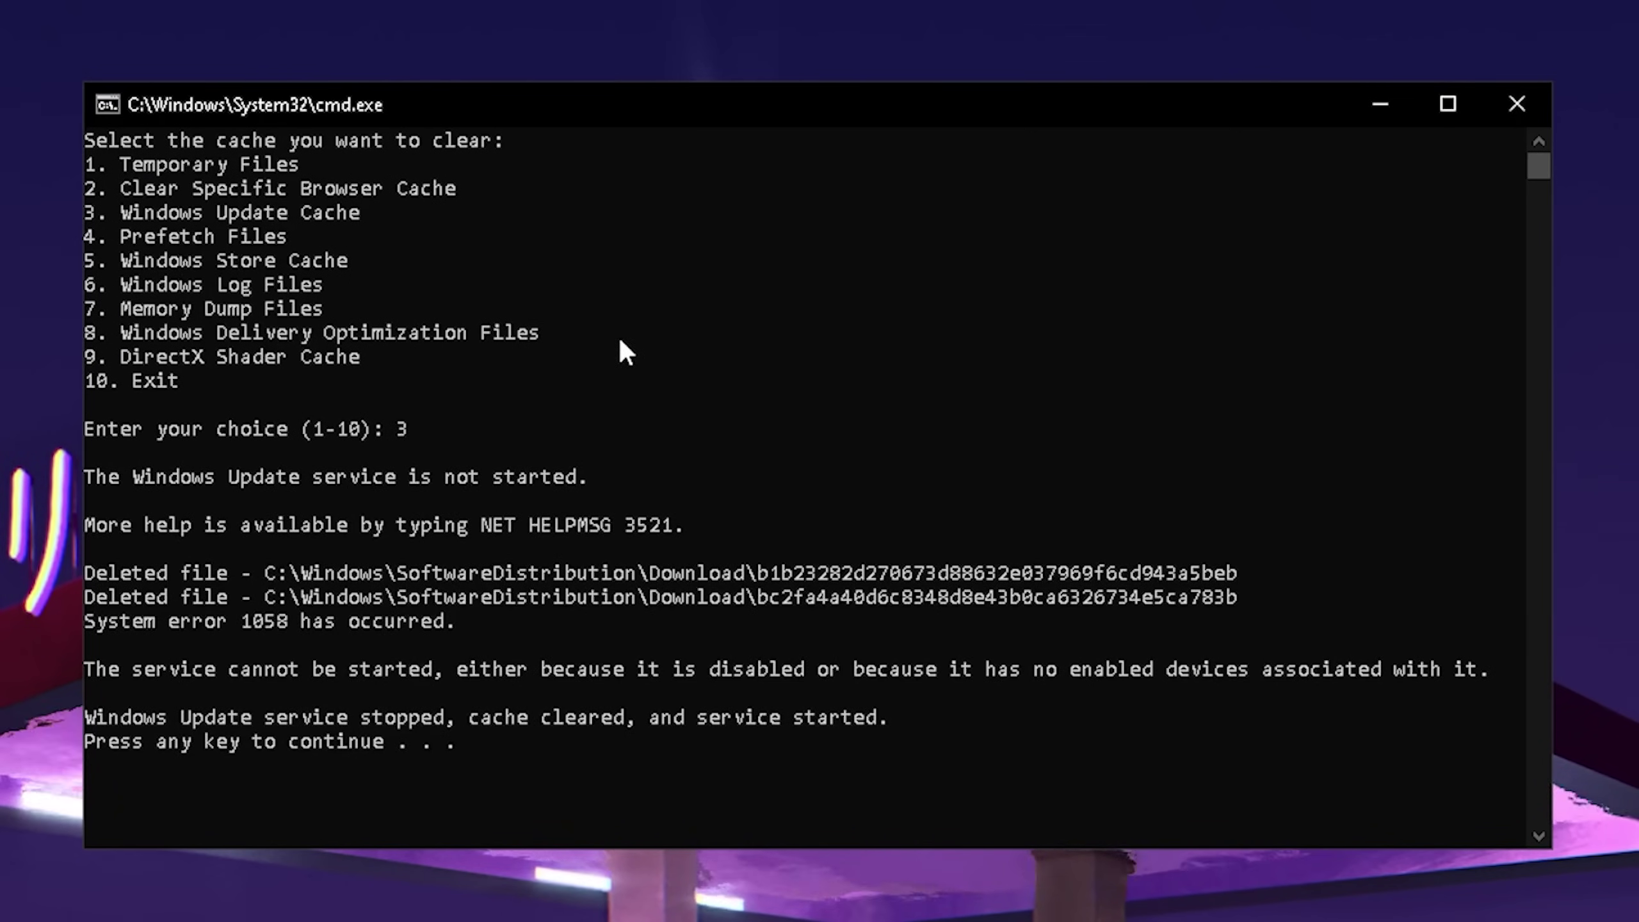
{"action": "key", "text": "Return"}
Clear the prefetch files with option 4 and the Windows Delivery Optimization files with option 8.
{"action": "type", "text": "4"}
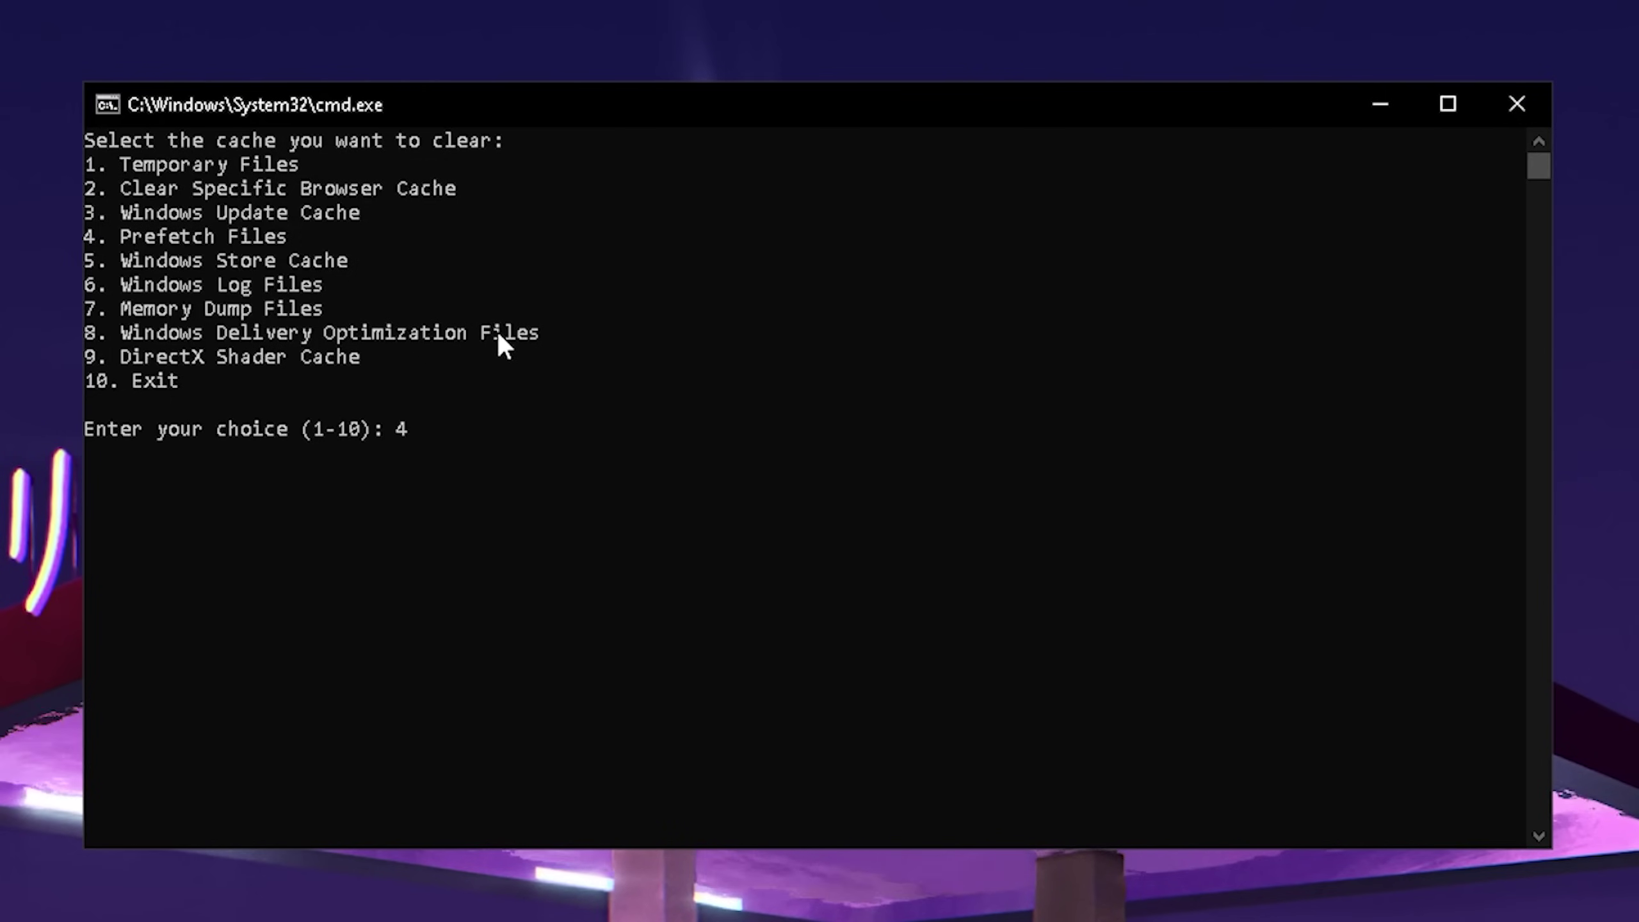
{"action": "key", "text": "Return"}
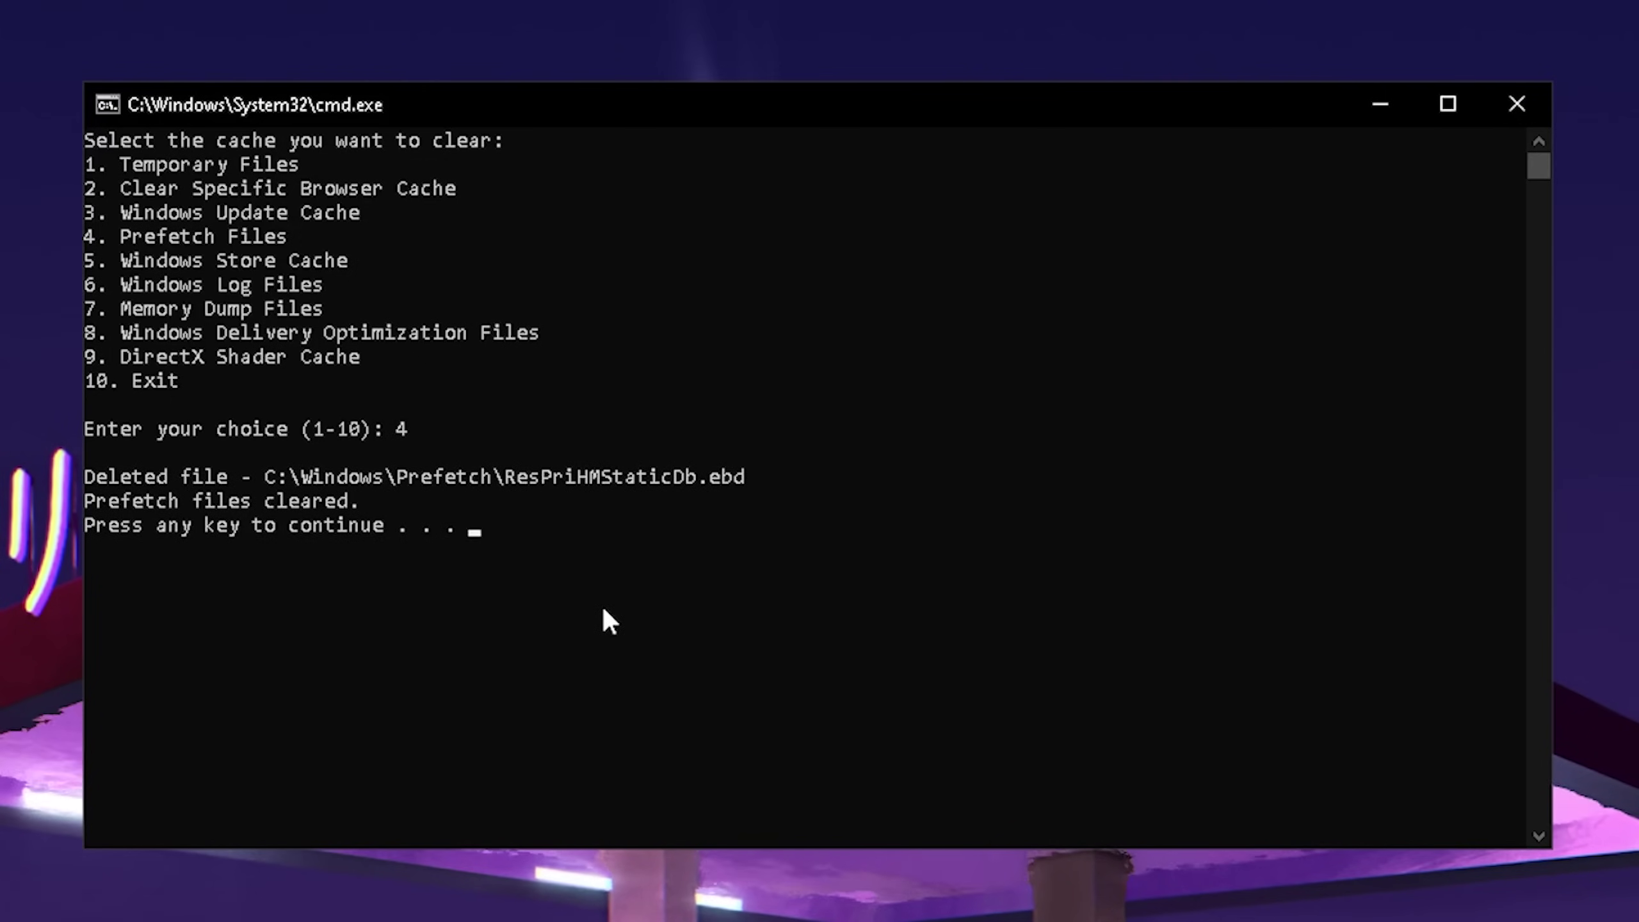
{"action": "key", "text": "Return"}
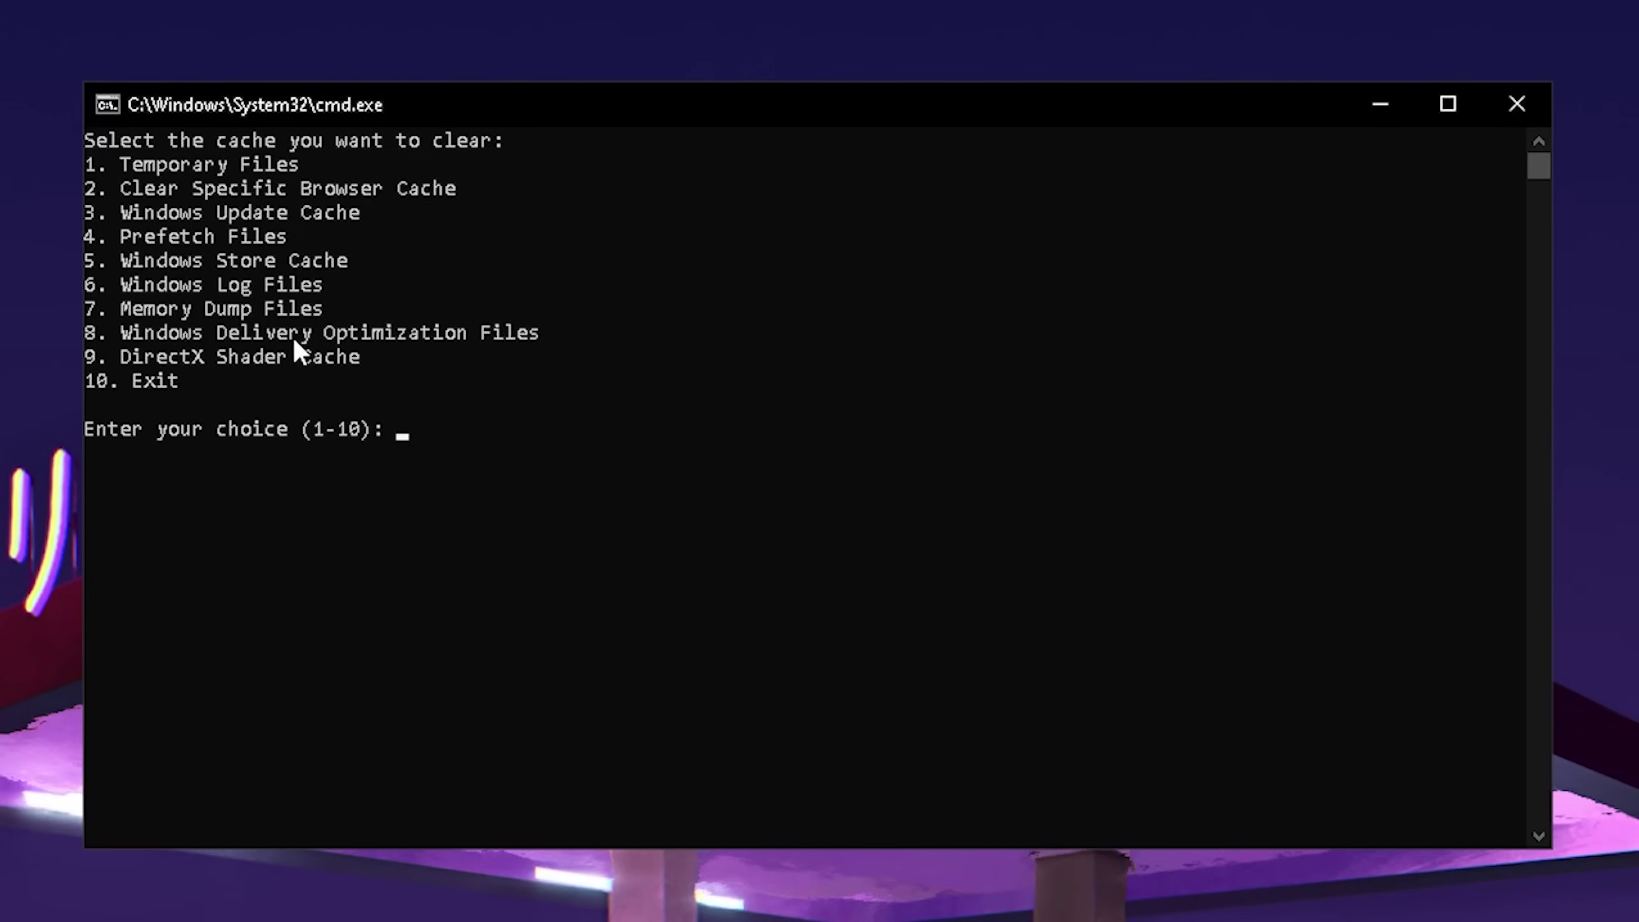
{"action": "type", "text": "8"}
{"action": "key", "text": "Return"}
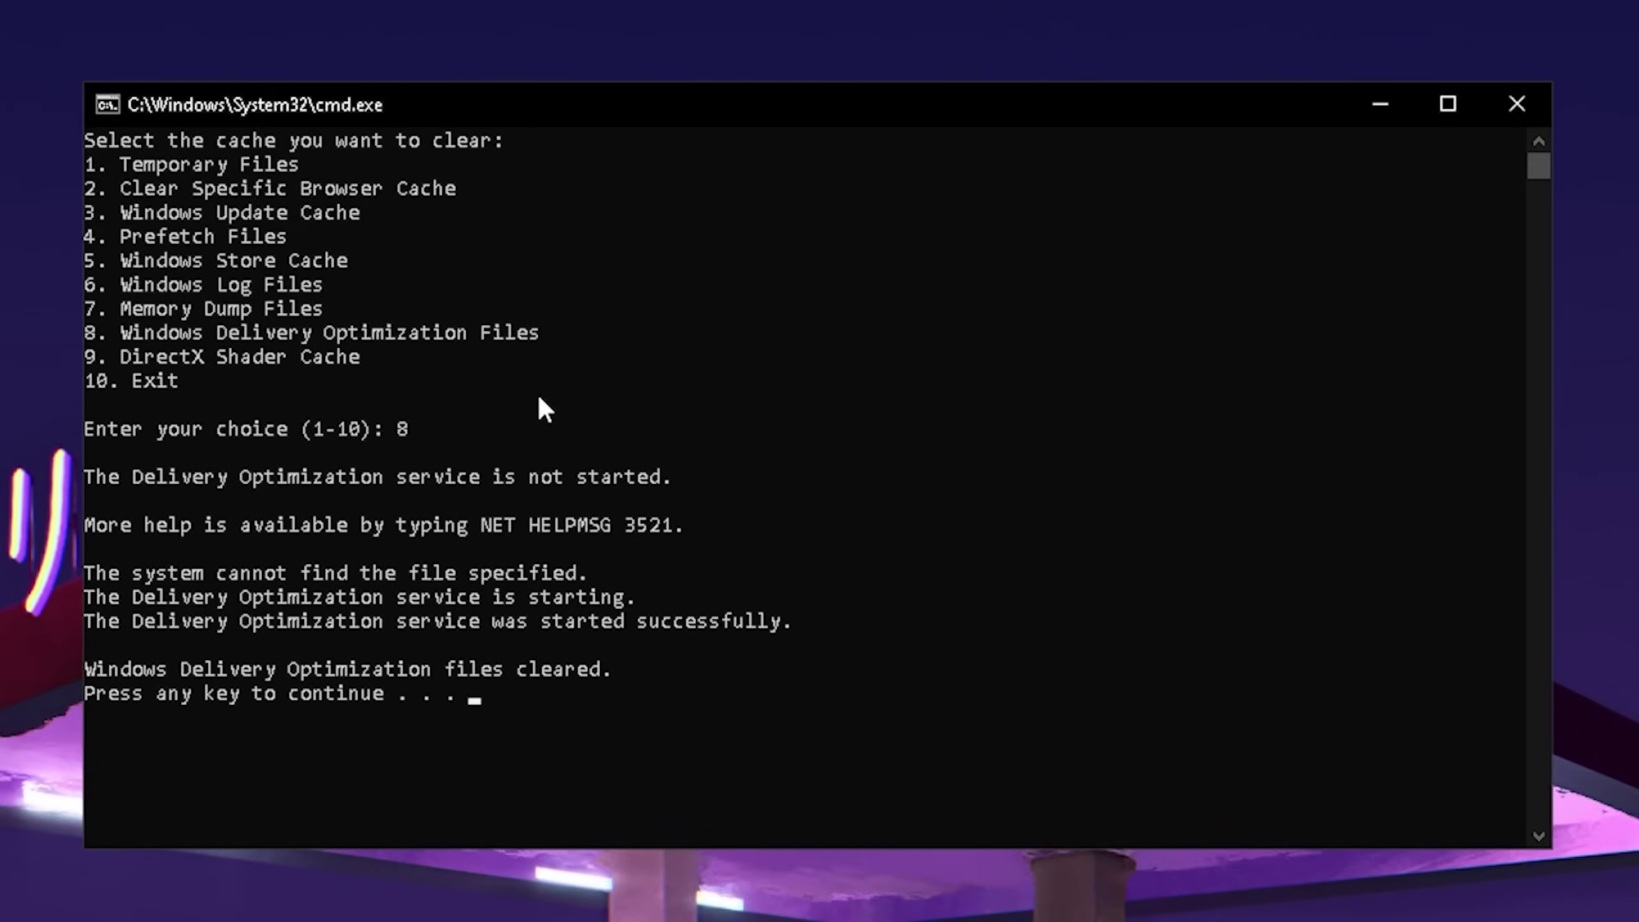
{"action": "key", "text": "Return"}
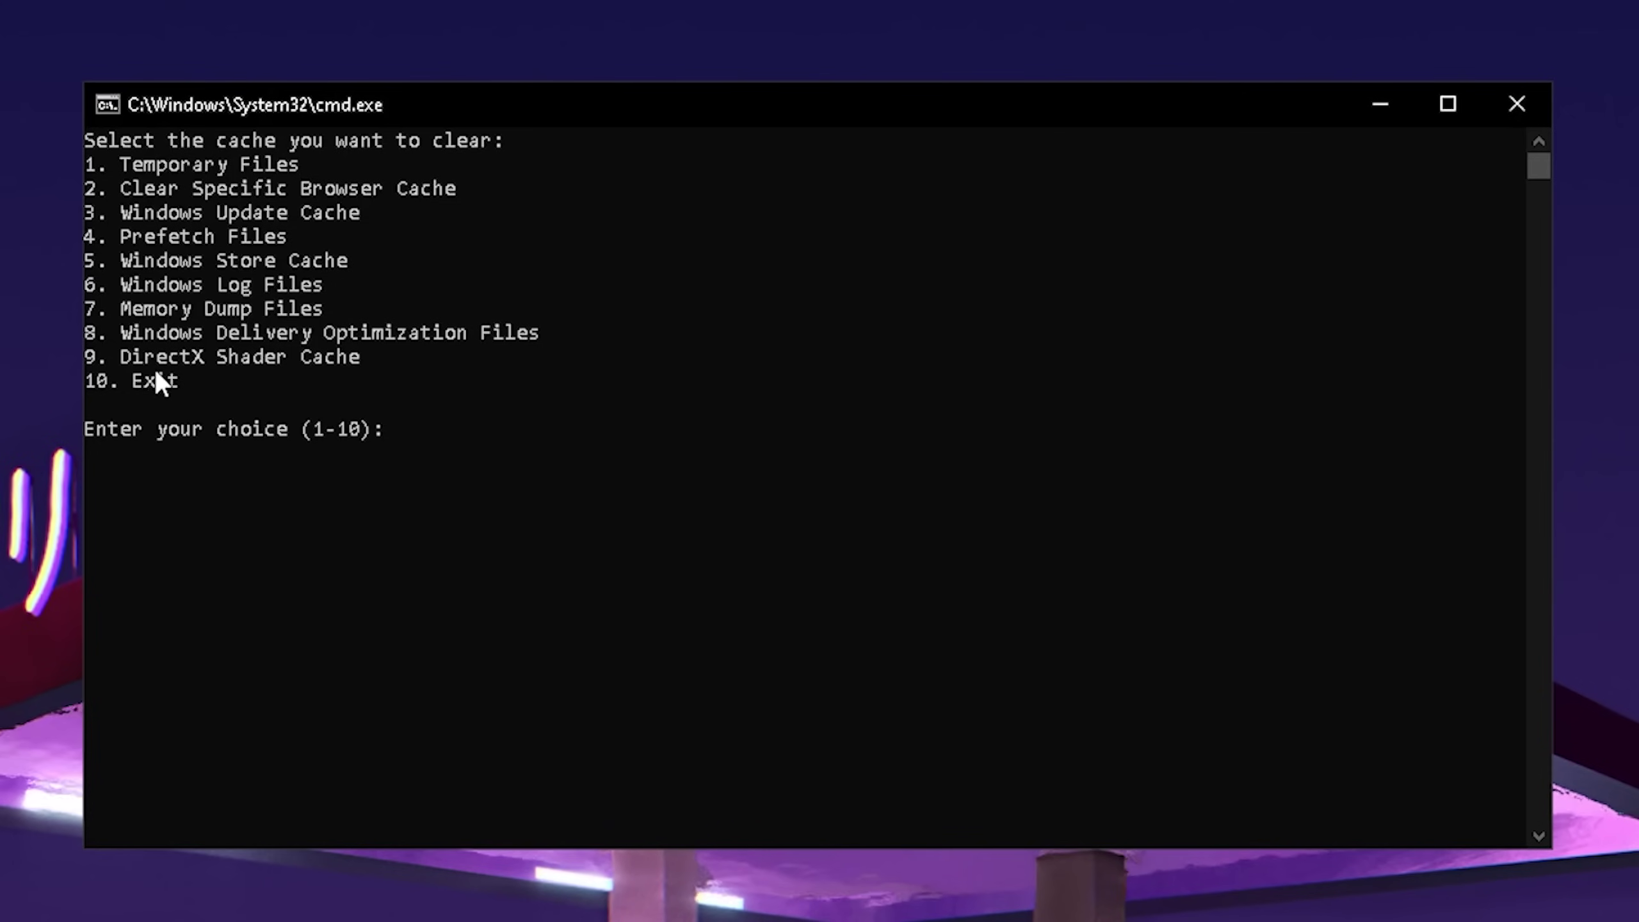
Clear the DirectX Shader Cache with option 9 and exit the cleanup script with option 10.
{"action": "type", "text": "9"}
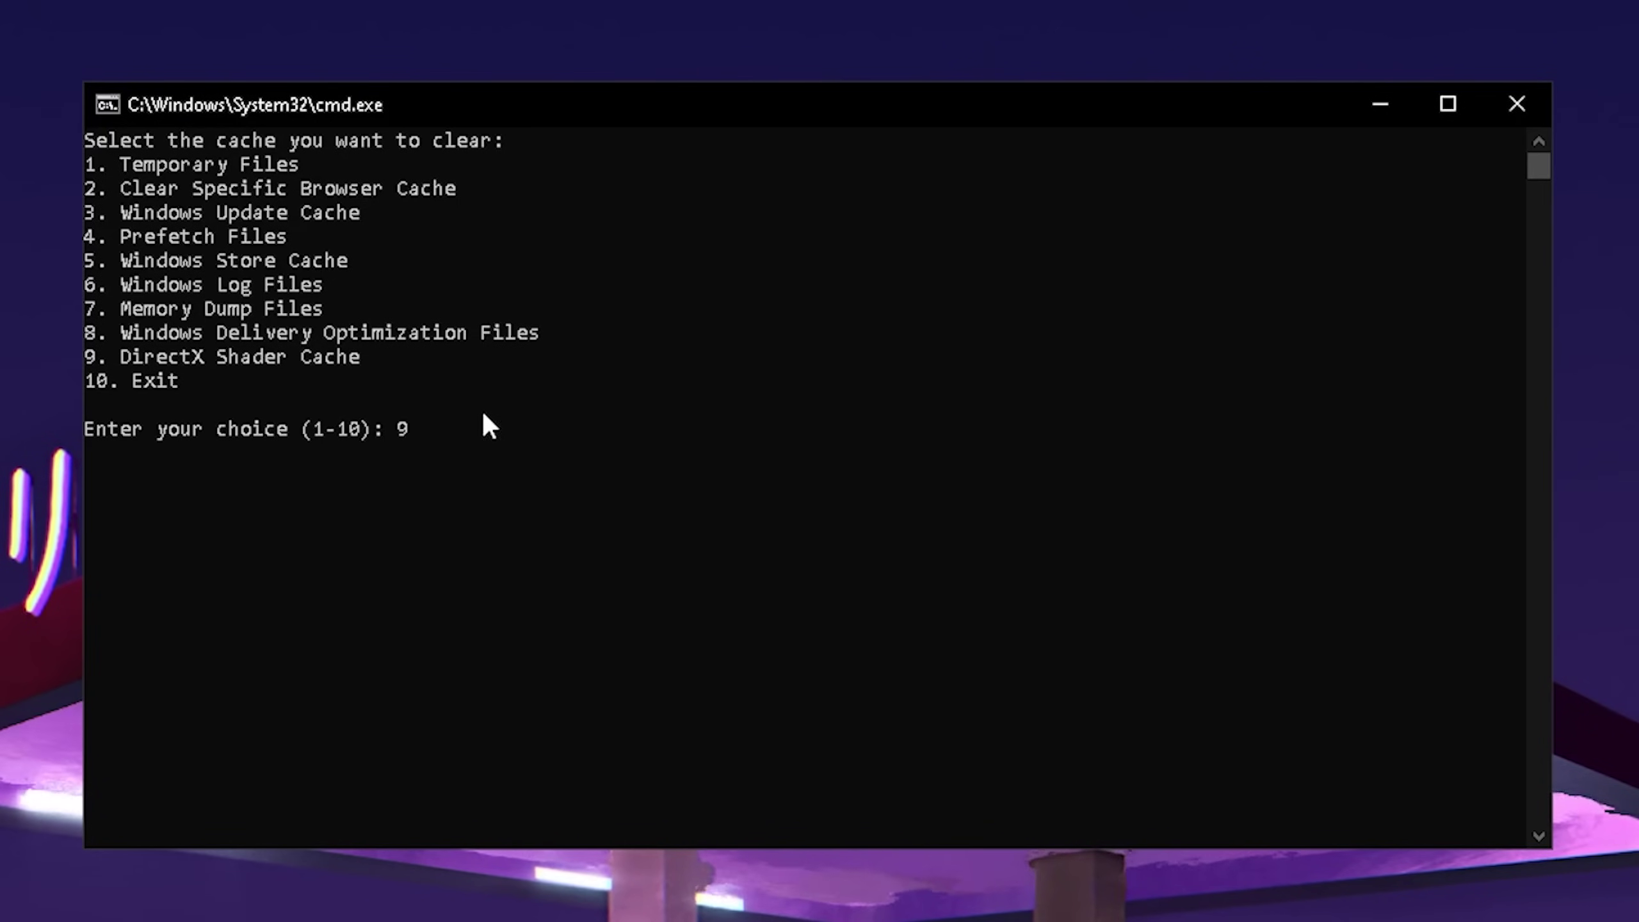
{"action": "key", "text": "Return"}
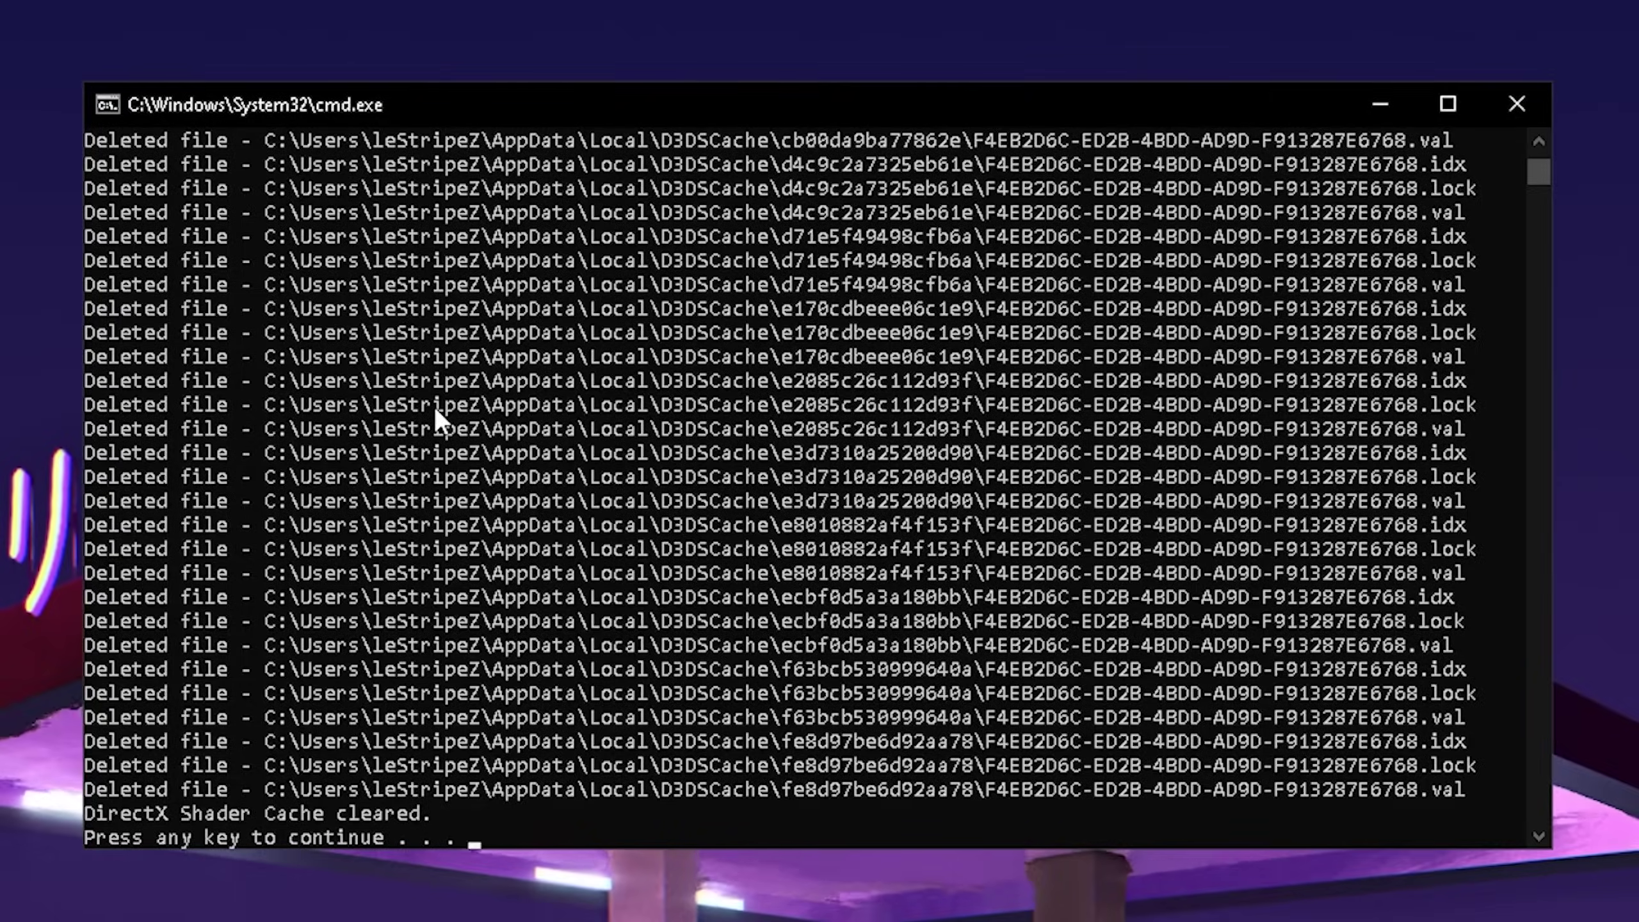
{"action": "key", "text": "Return"}
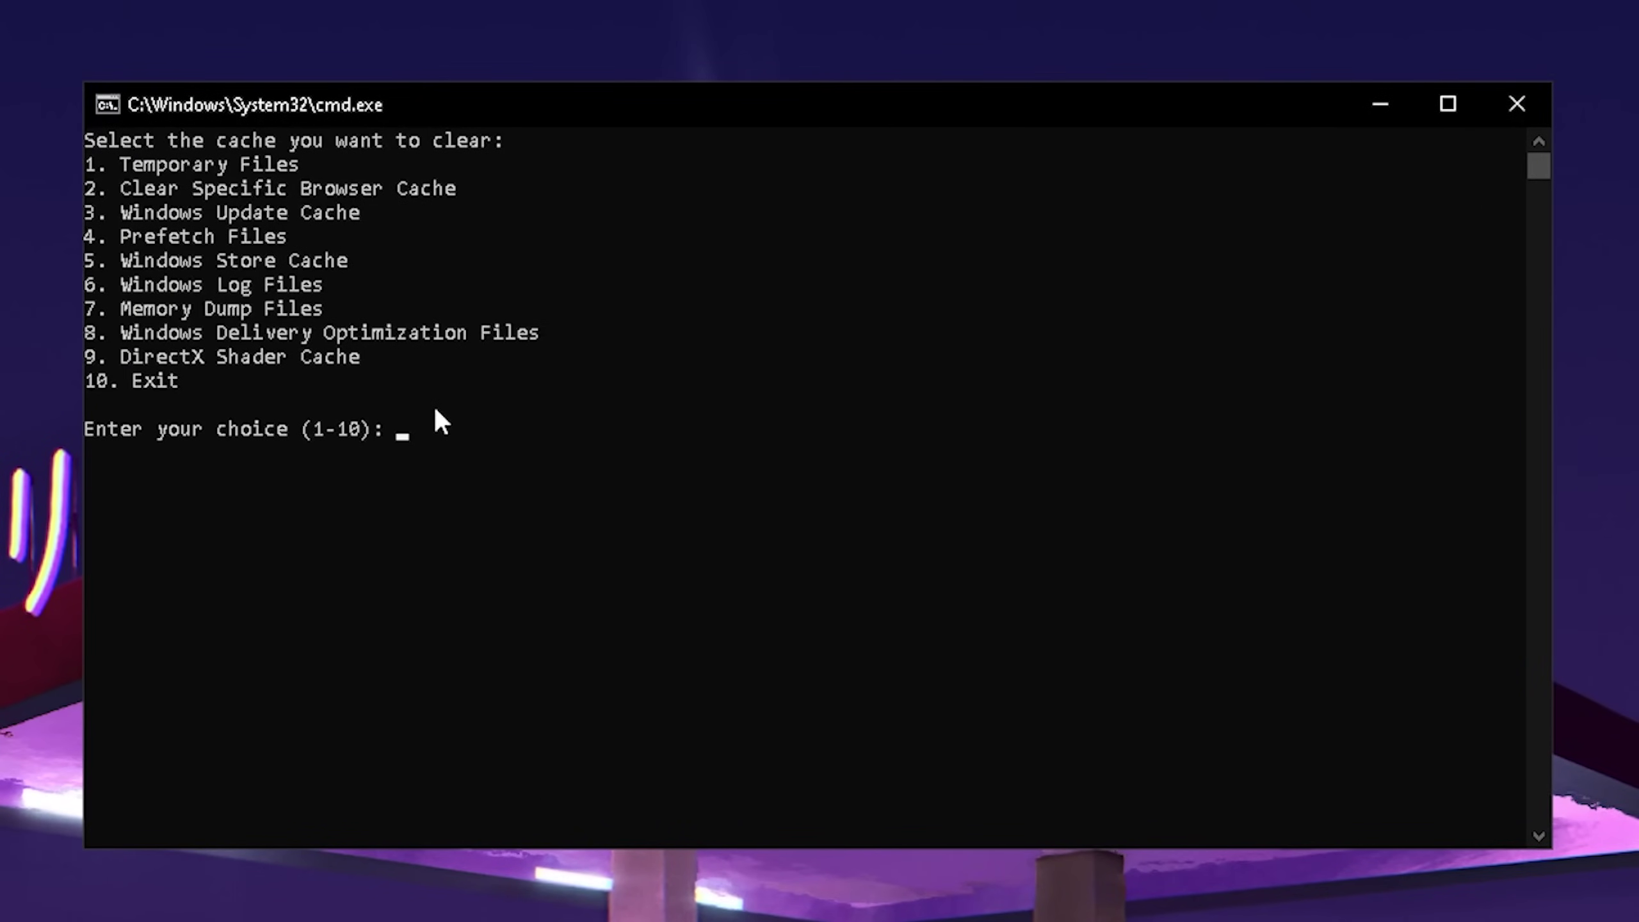
{"action": "type", "text": "10"}
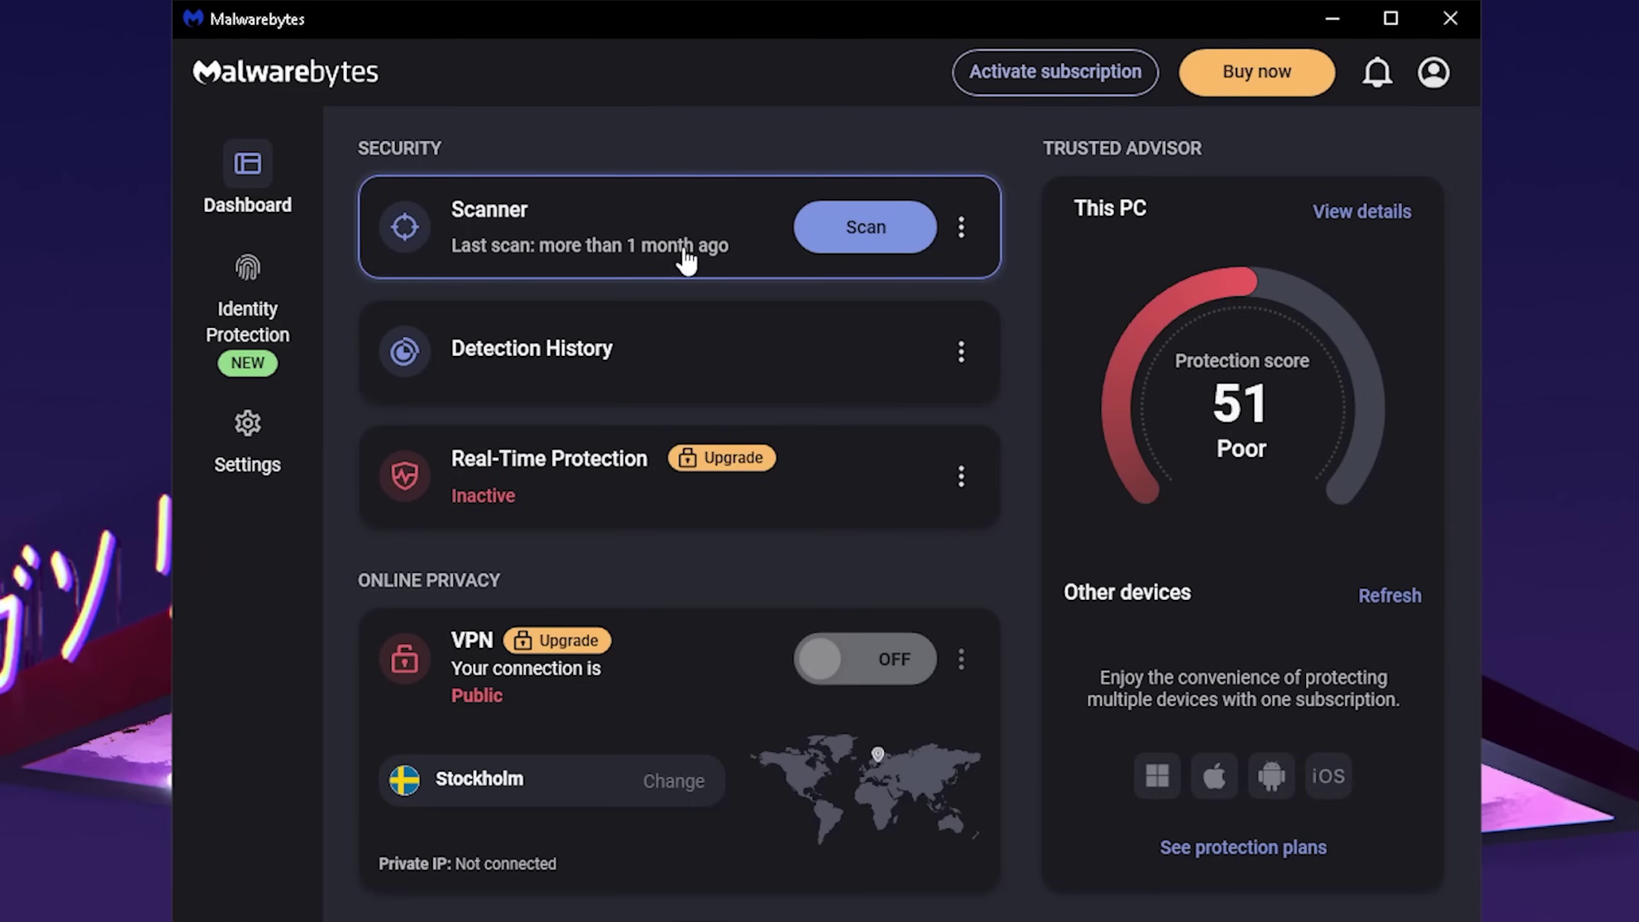
Switch to Malwarebytes, run a threat scan of the PC, and close the scan summary.
{"action": "left_click", "coordinate": [887, 256]}
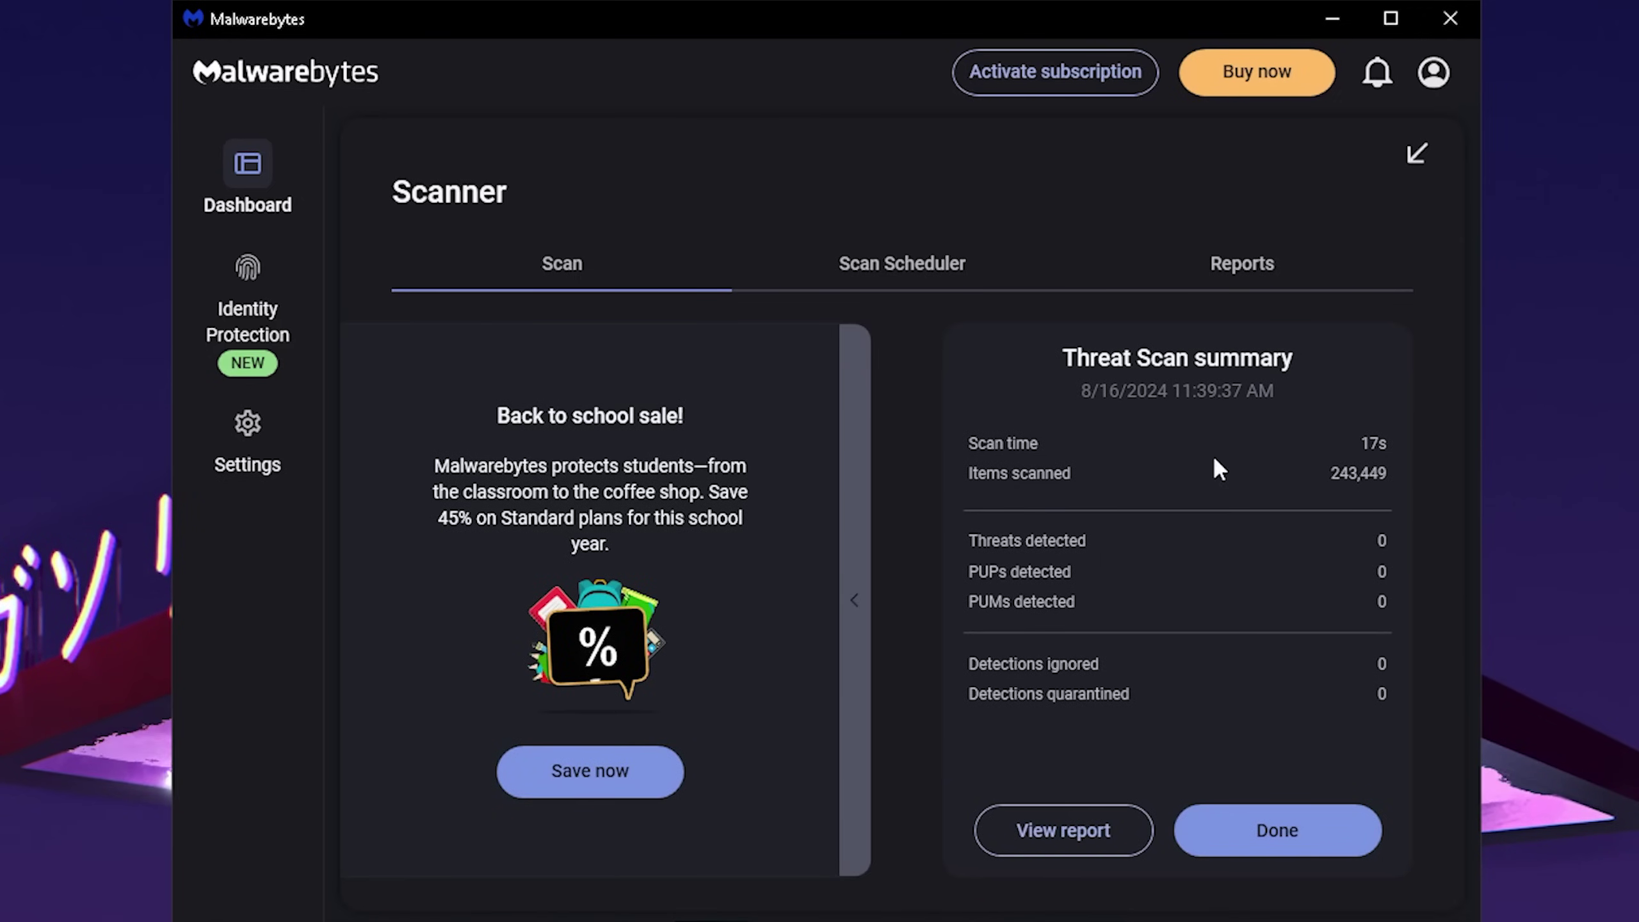
{"action": "left_click", "coordinate": [862, 599]}
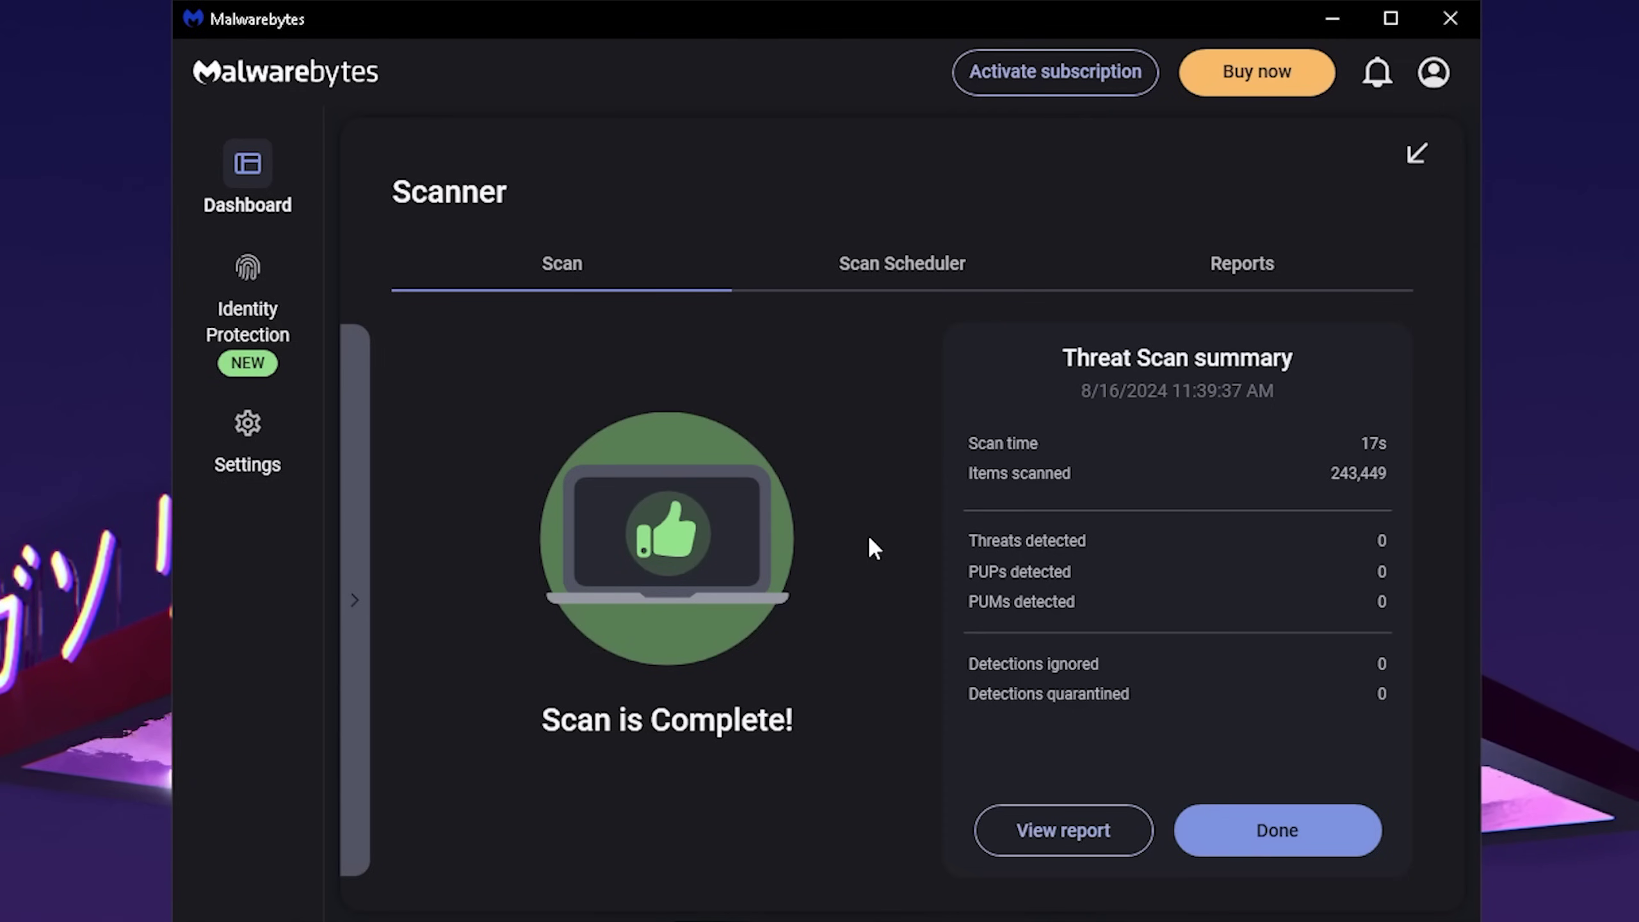
{"action": "left_click", "coordinate": [1280, 847]}
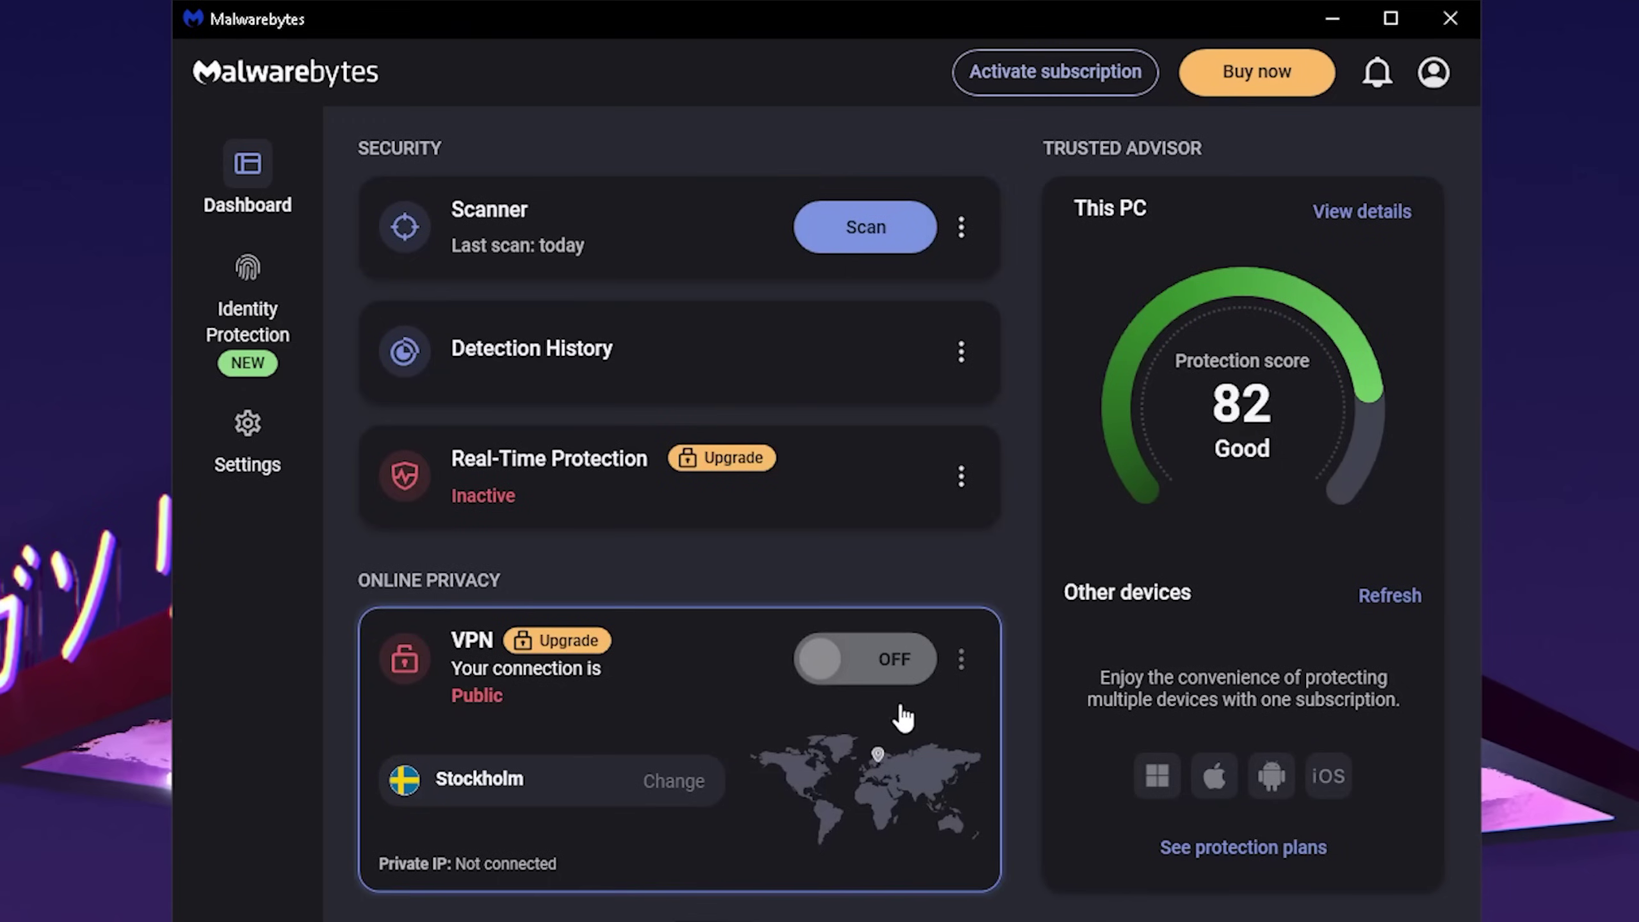